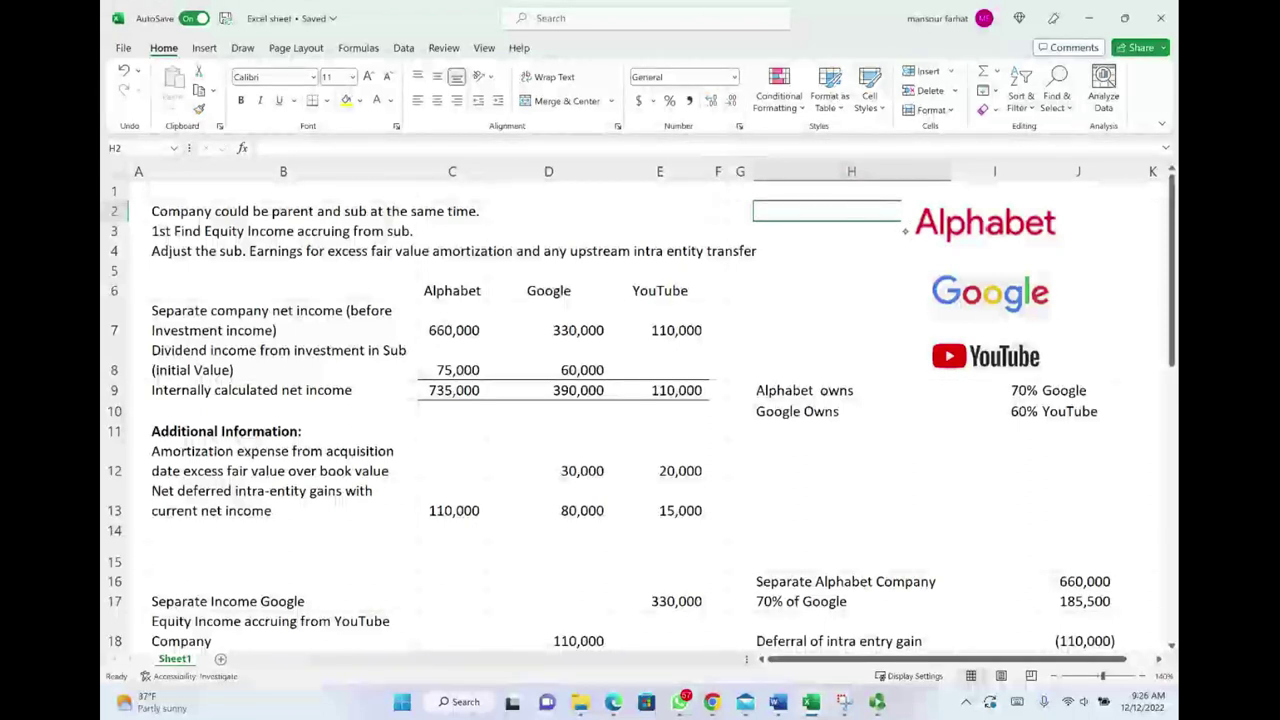
Step: Draw black ink arrows from the Alphabet logo down to Google and from Google to YouTube
mouse_move(903, 223)
mouse_down()
mouse_move(915, 292)
mouse_move(888, 348)
mouse_move(905, 368)
mouse_up()
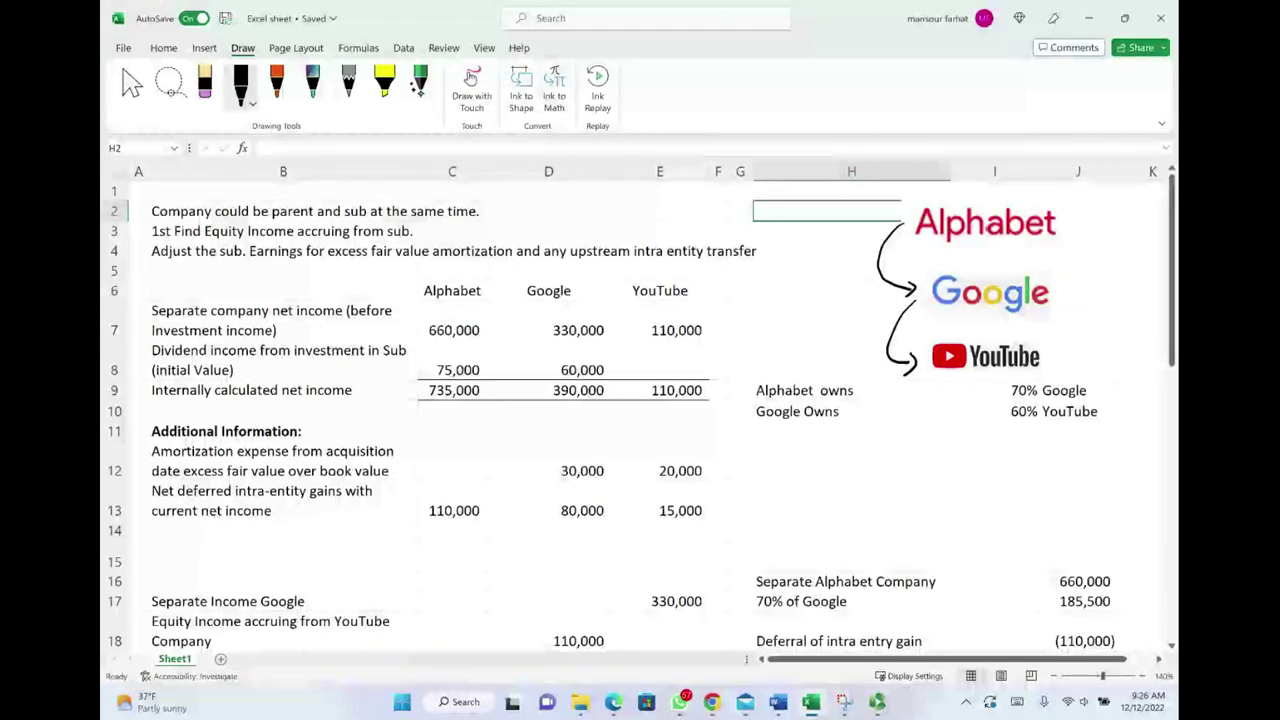
Step: Handwrite 70% beside the Alphabet-to-Google arrow and 60% beside the Google-to-YouTube arrow
mouse_move(801, 247)
mouse_down()
mouse_move(811, 268)
mouse_move(848, 247)
mouse_up()
drag(862, 236, 858, 246)
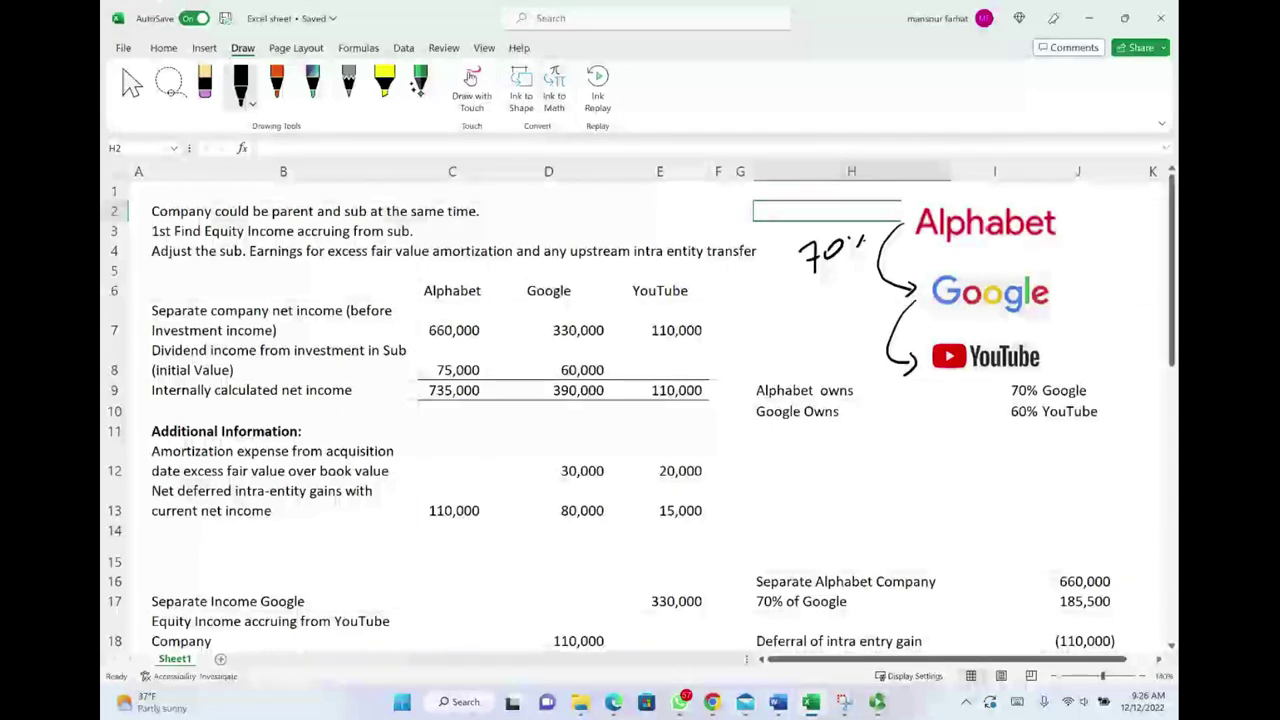
drag(824, 326, 818, 342)
drag(846, 326, 864, 334)
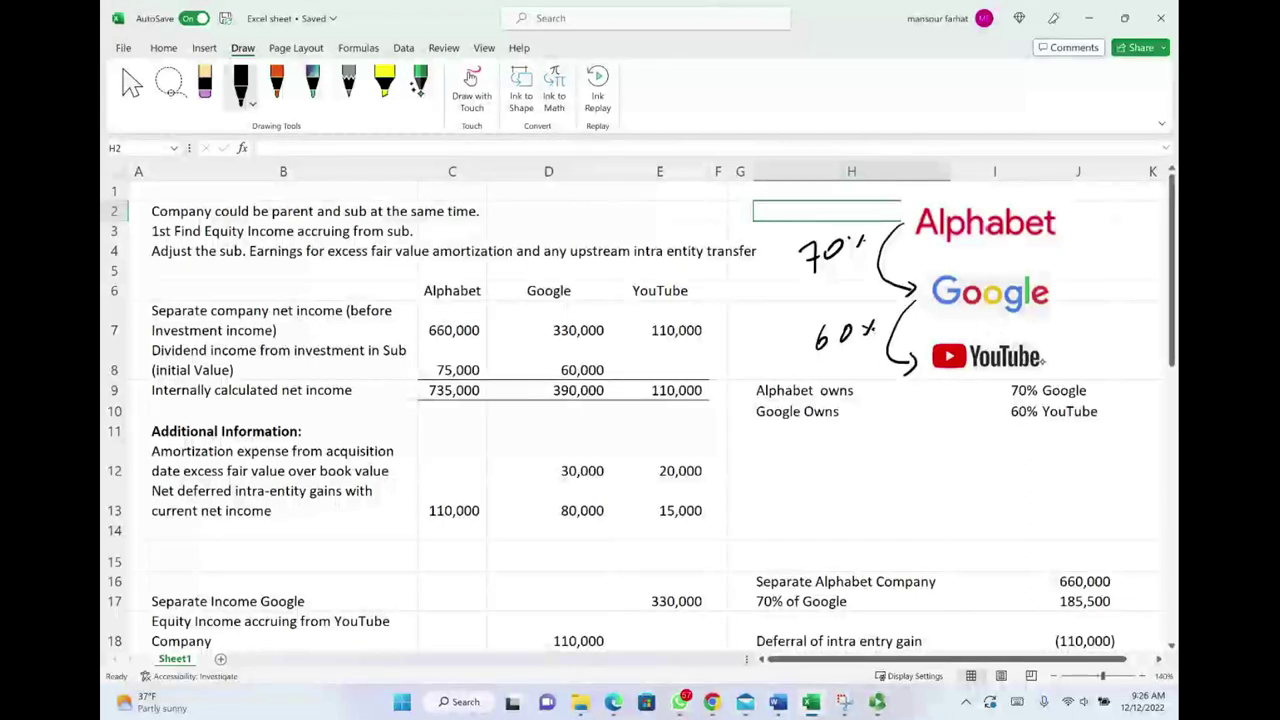
Step: Draw a right-side curve from Alphabet down to YouTube, circle the 70%, and erase the stray curve
mouse_move(1046, 360)
mouse_down()
mouse_move(1078, 294)
mouse_move(1066, 244)
mouse_up()
key(ctrl+z)
drag(1058, 215, 1062, 352)
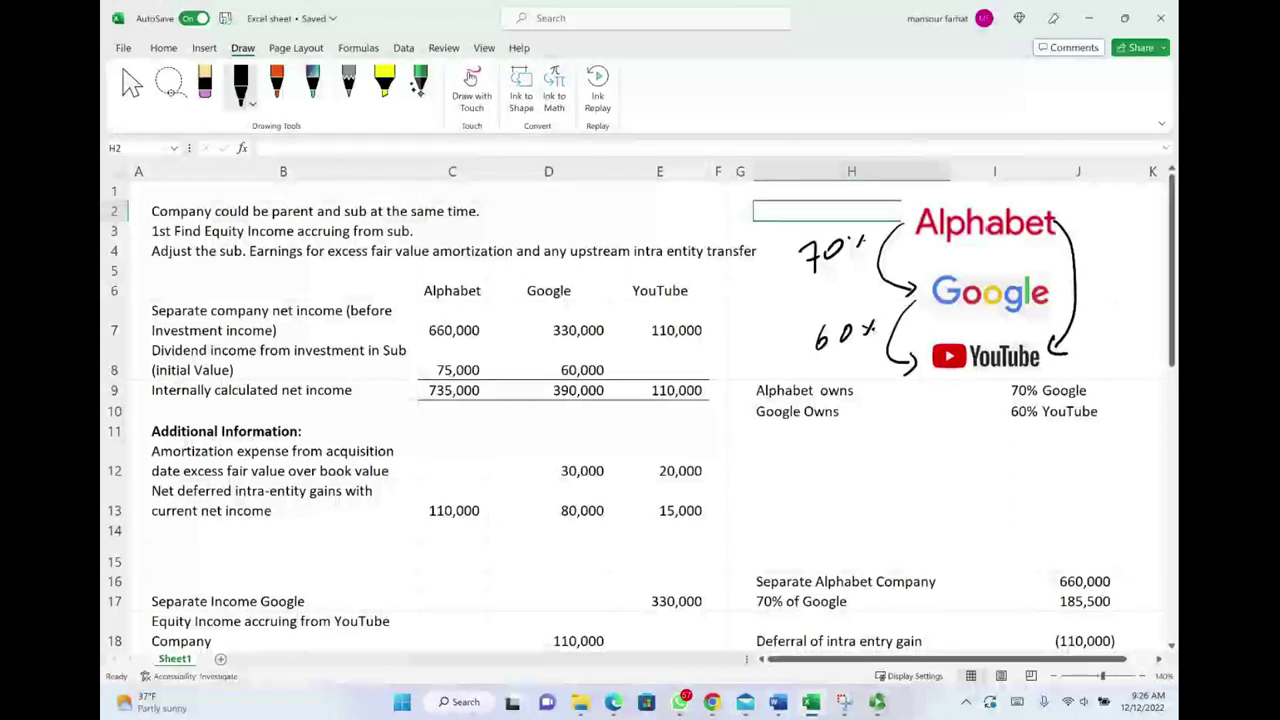
mouse_move(825, 224)
mouse_down()
mouse_move(800, 275)
mouse_move(840, 222)
mouse_up()
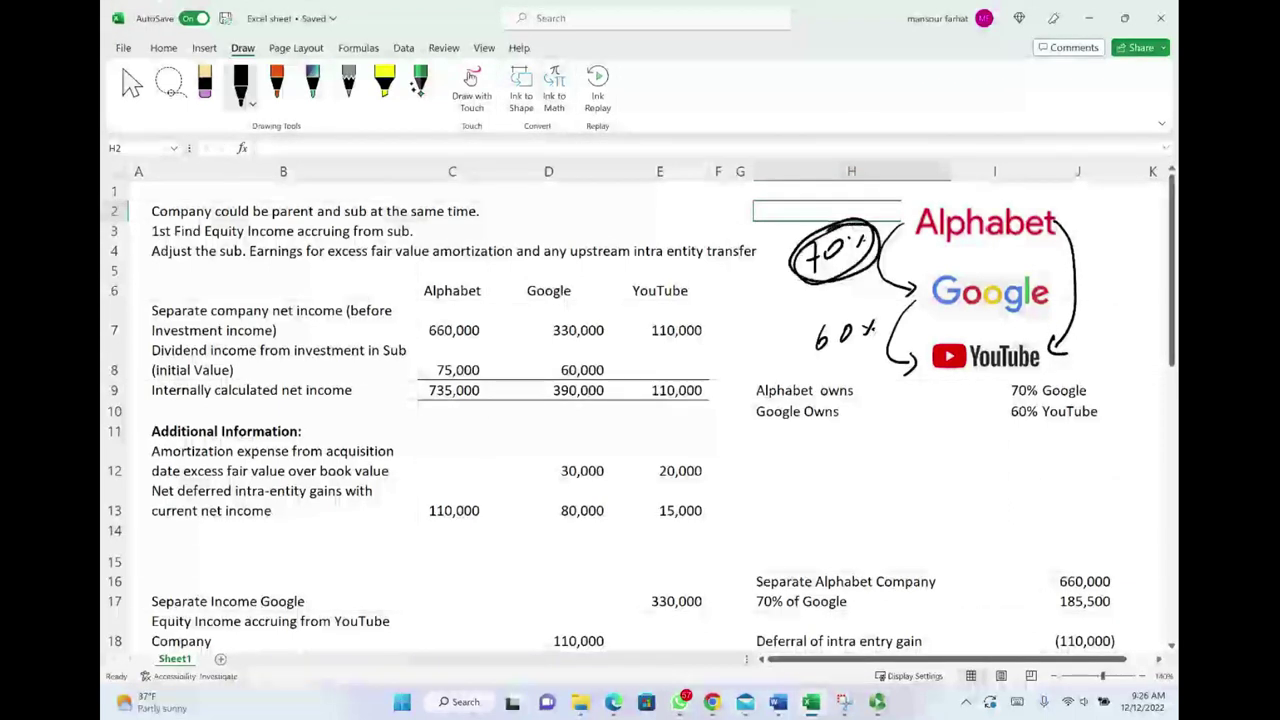
drag(803, 278, 802, 350)
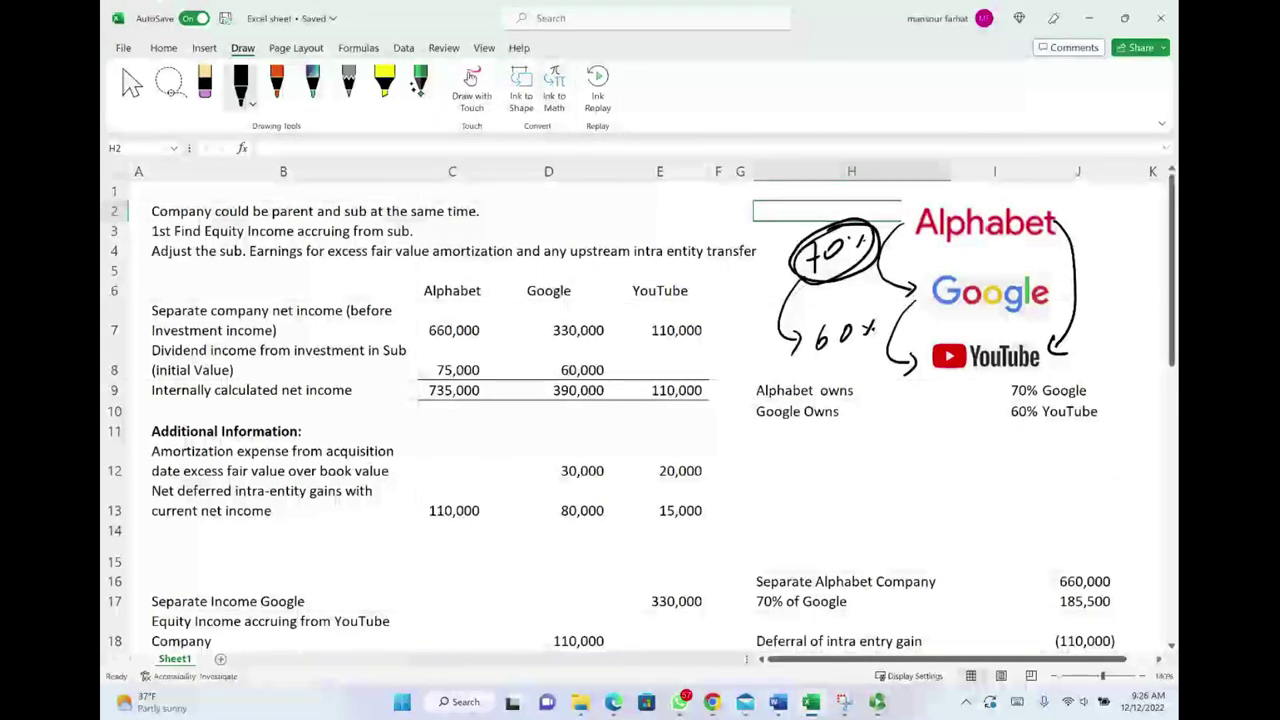
drag(786, 300, 799, 361)
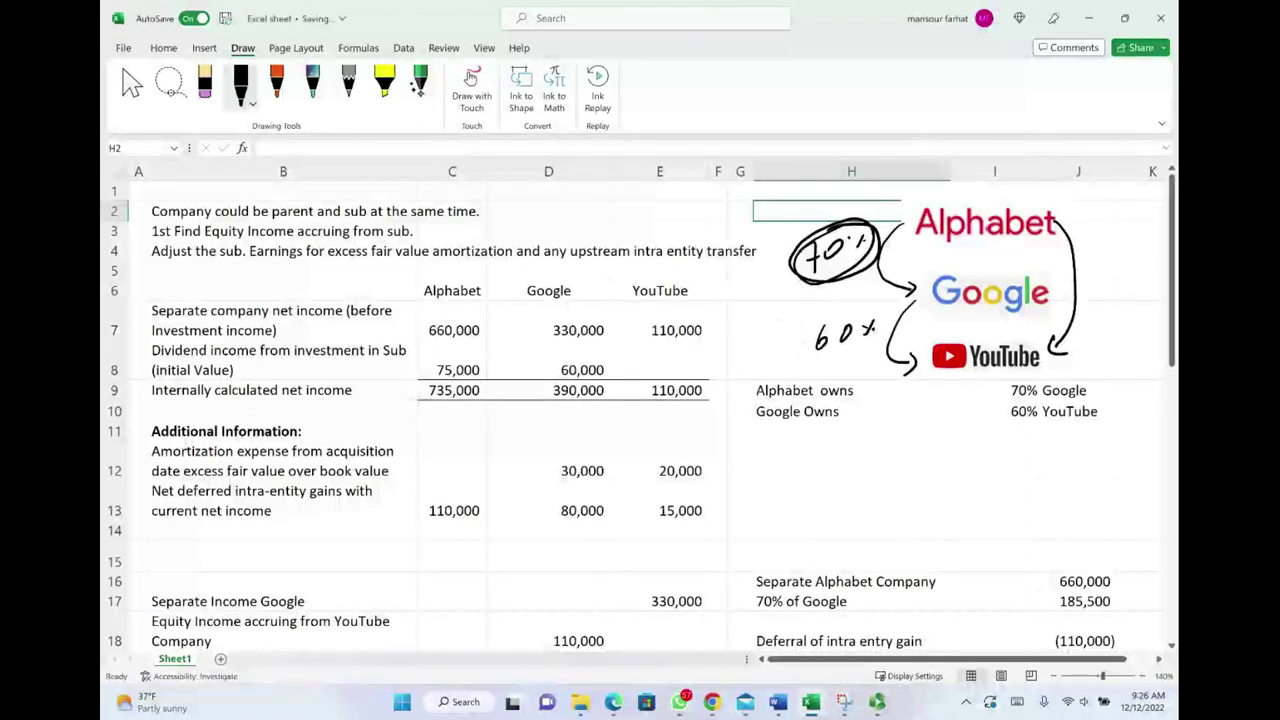
Step: Erase the old arrows, circle and percentage labels, and underline 'parent' and 'sub' in row 2
mouse_move(845, 282)
mouse_down()
mouse_move(880, 258)
mouse_move(900, 285)
mouse_up()
drag(271, 218, 366, 217)
drag(848, 244, 822, 262)
drag(910, 295, 905, 375)
mouse_move(835, 330)
mouse_down()
mouse_move(852, 345)
mouse_move(812, 258)
mouse_up()
drag(847, 340, 858, 240)
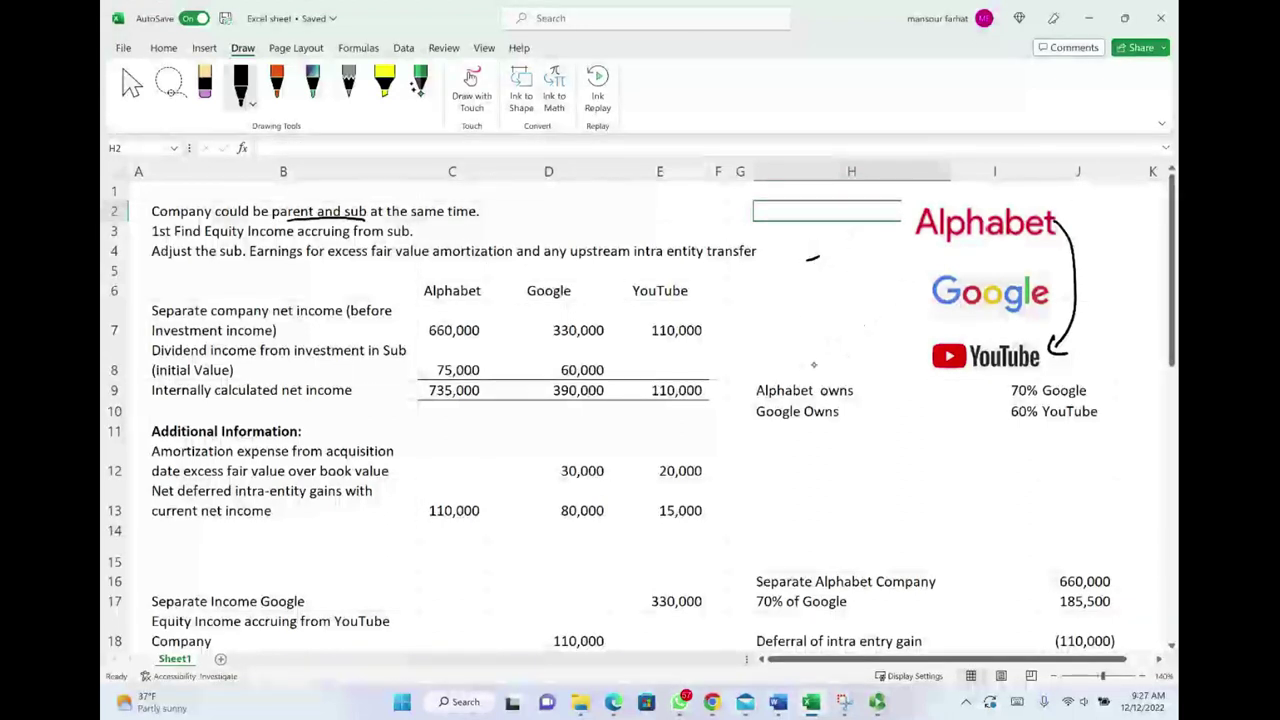
Step: Sketch short arrows between Google and YouTube, then erase parts of the curves around the logos
drag(912, 293, 924, 355)
mouse_move(920, 290)
mouse_down()
mouse_move(930, 249)
mouse_move(946, 246)
mouse_up()
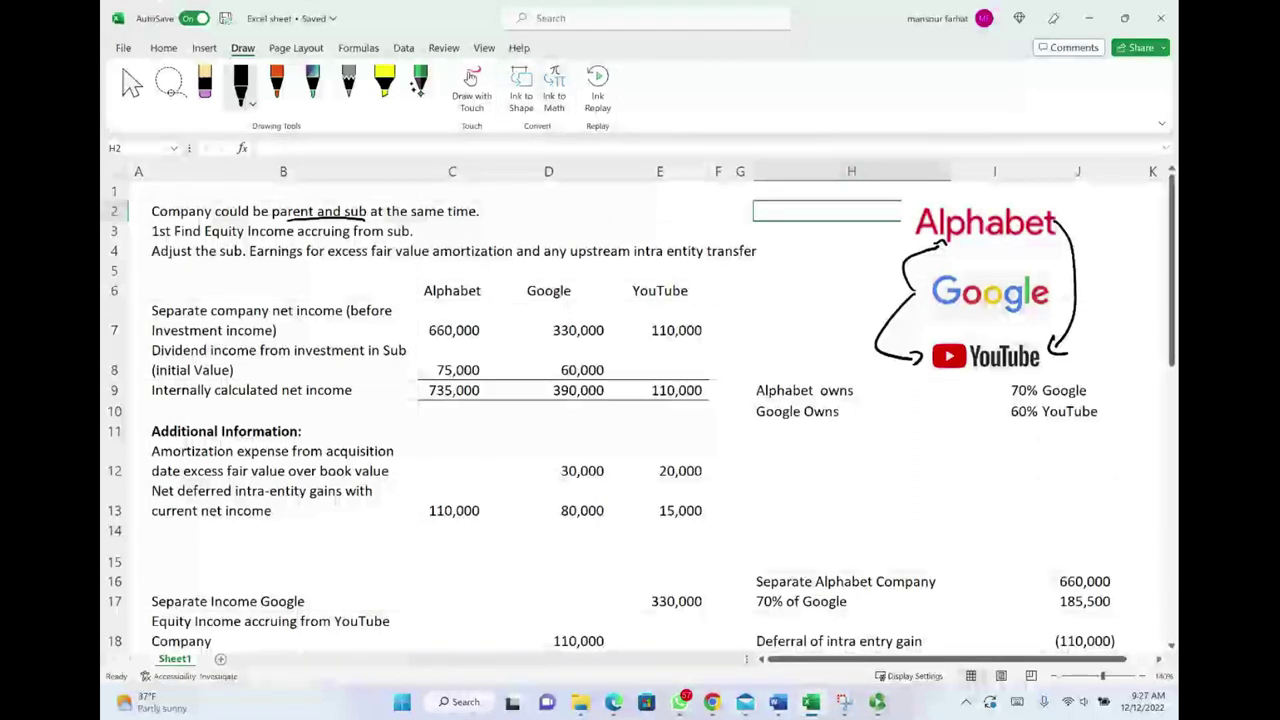
mouse_move(1000, 346)
mouse_down()
mouse_move(1050, 257)
mouse_move(1038, 250)
mouse_up()
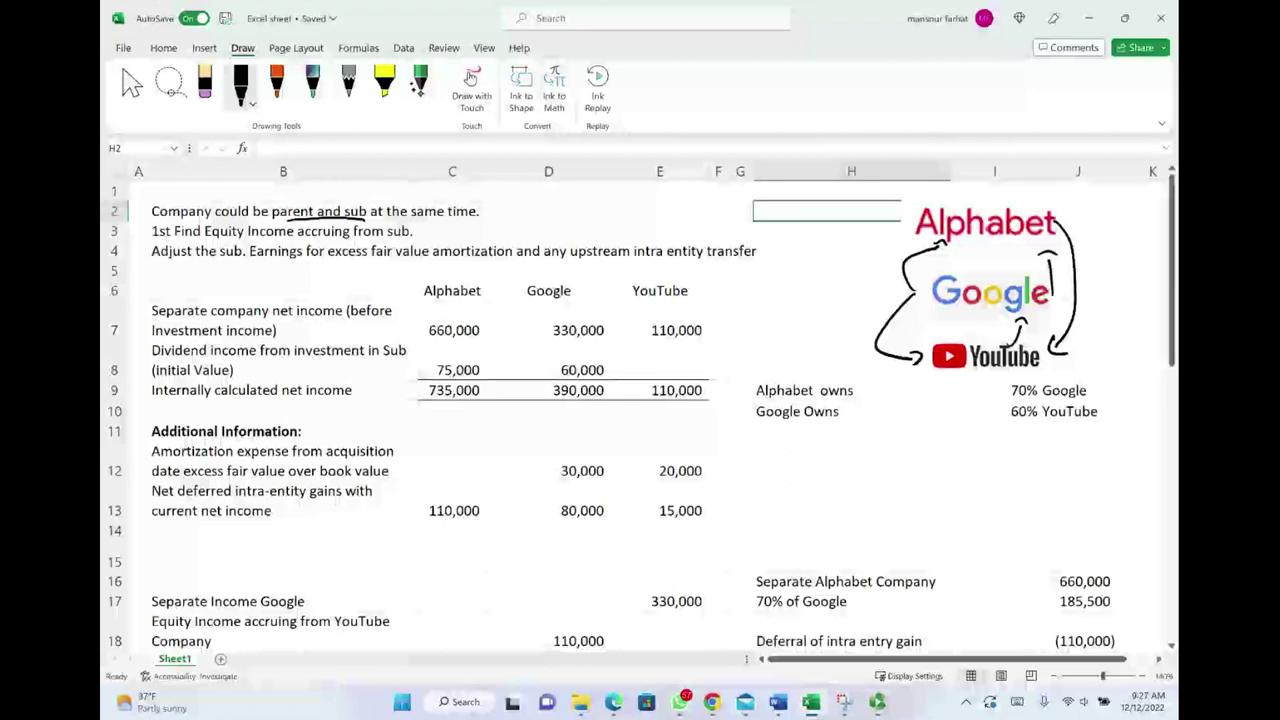
drag(1062, 222, 1072, 340)
drag(935, 245, 905, 292)
Step: Underline the key phrases in row 4, erase the leftover arrows, and circle the YouTube logo
drag(208, 265, 756, 262)
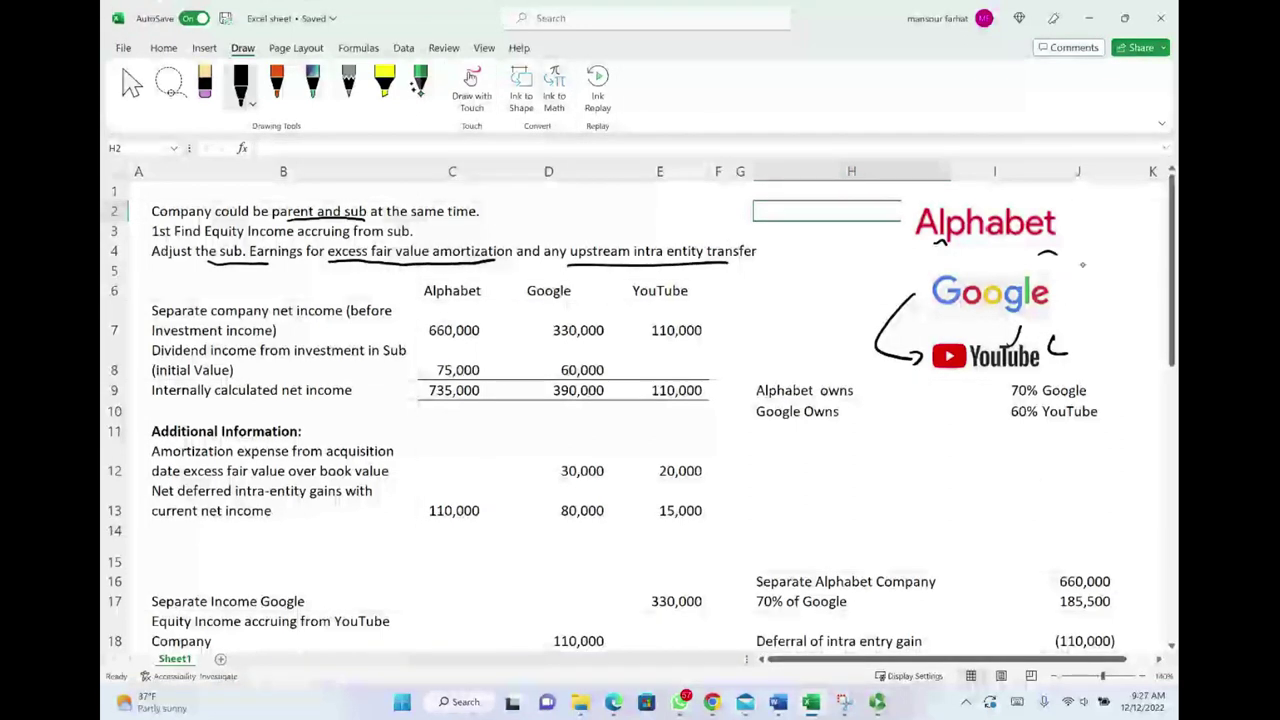
mouse_move(1080, 252)
mouse_down()
mouse_move(1060, 345)
mouse_move(890, 330)
mouse_move(916, 358)
mouse_move(1004, 375)
mouse_up()
mouse_move(1030, 329)
mouse_down()
mouse_move(1025, 386)
mouse_move(1000, 328)
mouse_move(1064, 332)
mouse_up()
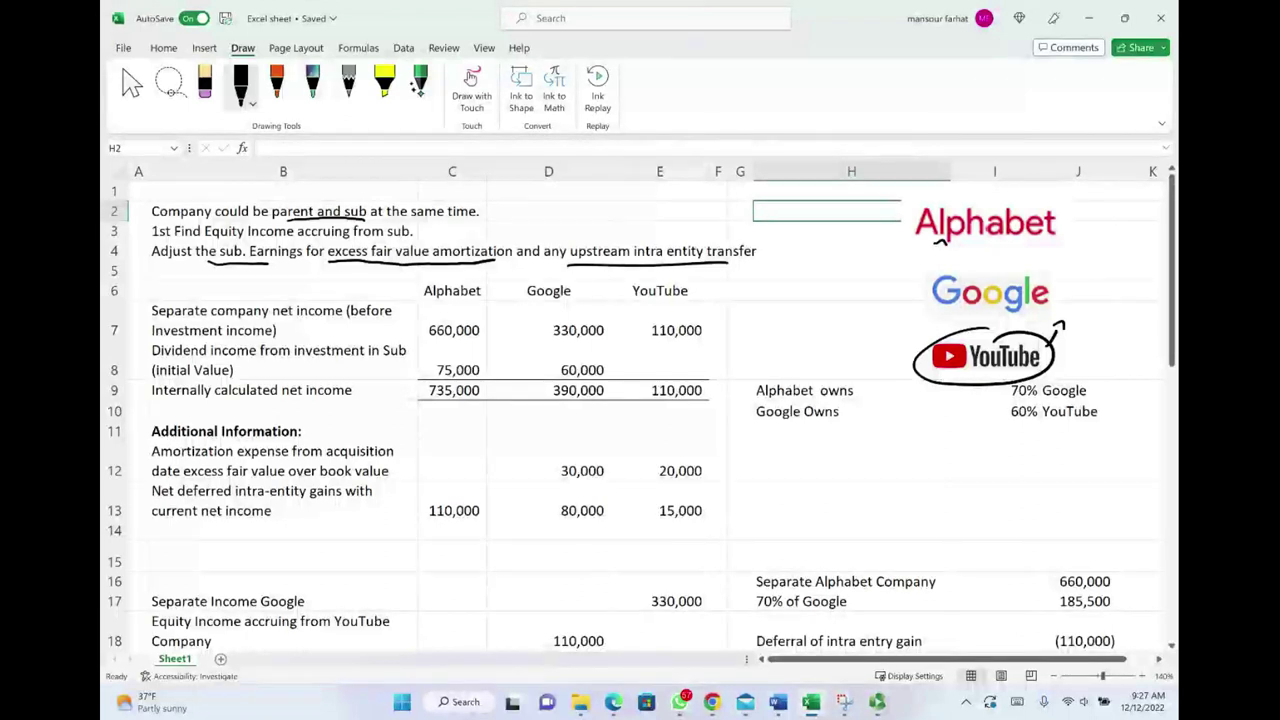
Step: Handwrite the role labels father, son and grandson beside the Alphabet, Google and YouTube logos
mouse_move(660, 278)
mouse_down()
mouse_move(664, 310)
mouse_move(690, 280)
mouse_up()
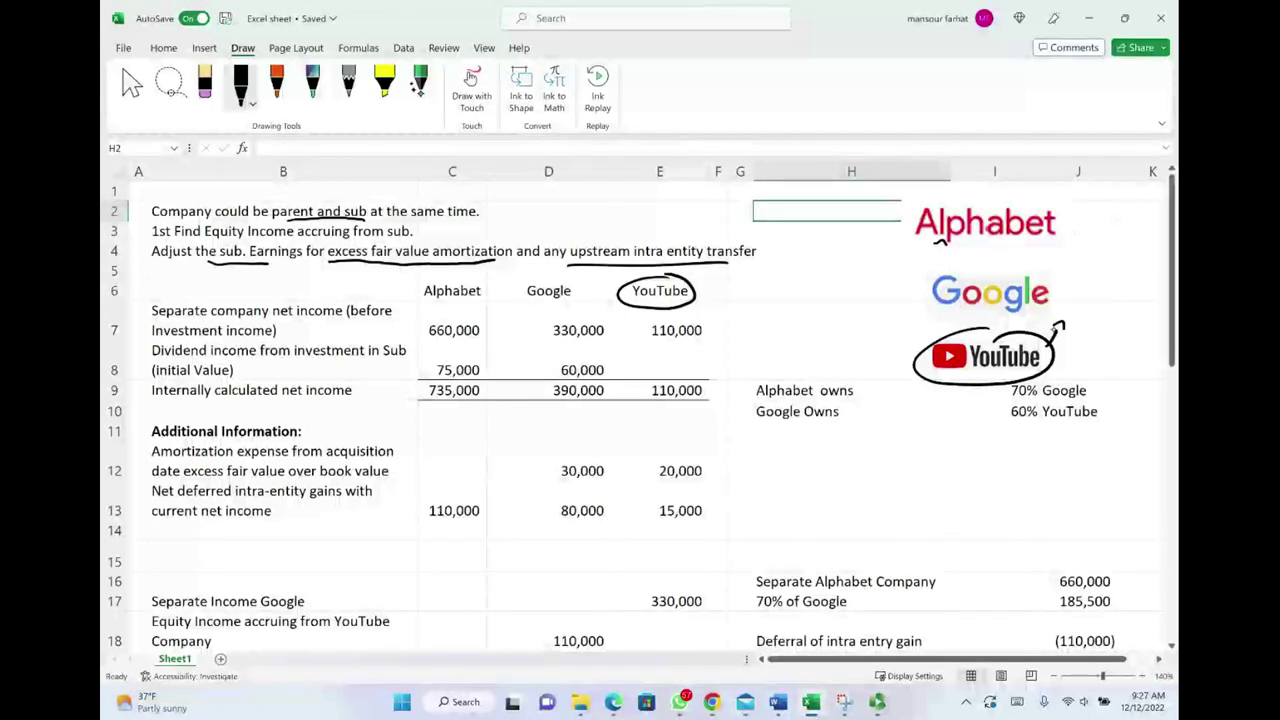
mouse_move(1066, 240)
mouse_down()
mouse_move(1064, 222)
mouse_move(1114, 224)
mouse_up()
mouse_move(1092, 284)
mouse_down()
mouse_move(1074, 300)
mouse_move(1110, 296)
mouse_up()
mouse_move(1074, 348)
mouse_down()
mouse_move(1066, 368)
mouse_move(1110, 338)
mouse_move(1138, 346)
mouse_up()
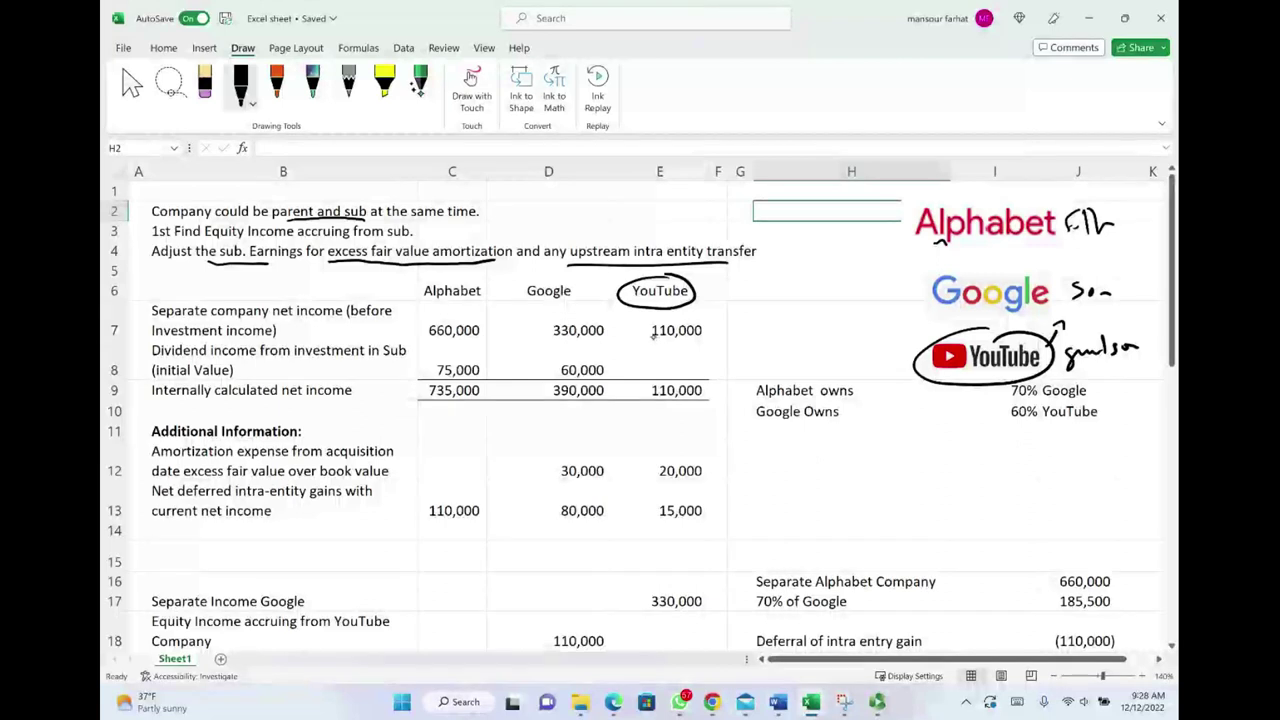
Step: Mark YouTube's 110,000 net income, 20,000 amortization and 15,000 deferred gain, undoing the bracket
drag(652, 340, 703, 340)
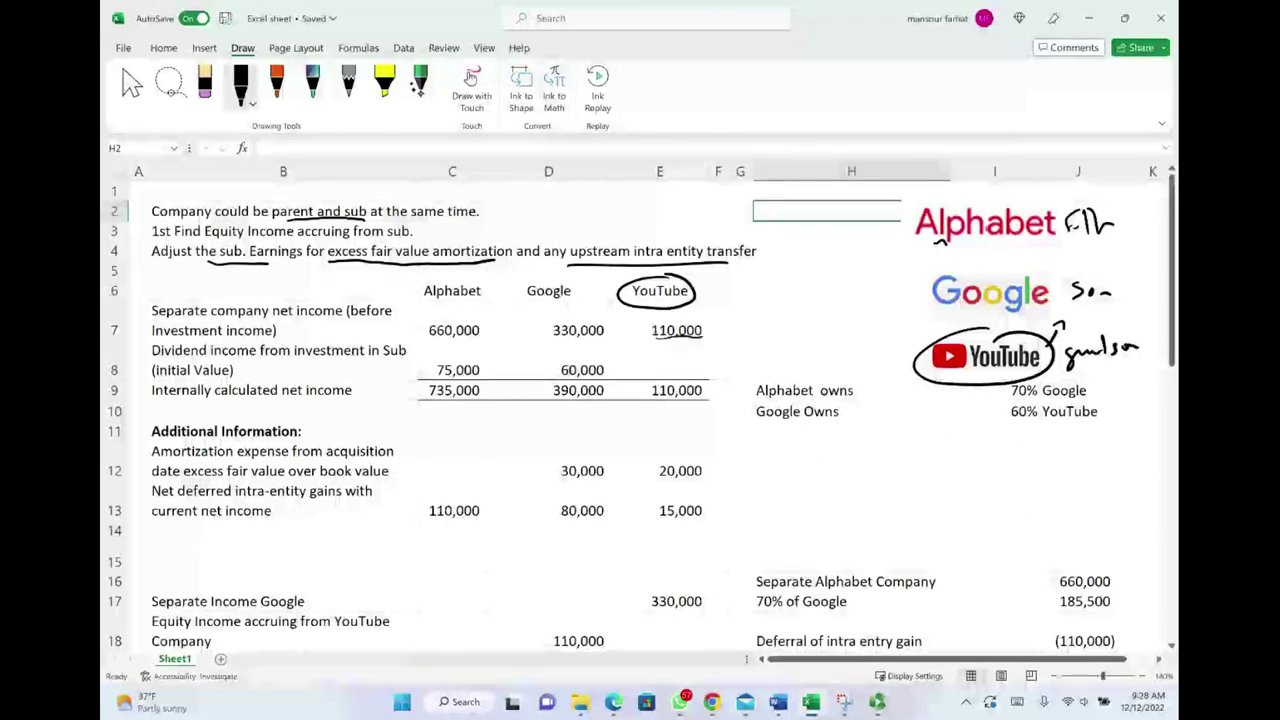
mouse_move(682, 458)
mouse_down()
mouse_move(664, 453)
mouse_move(678, 487)
mouse_move(680, 450)
mouse_up()
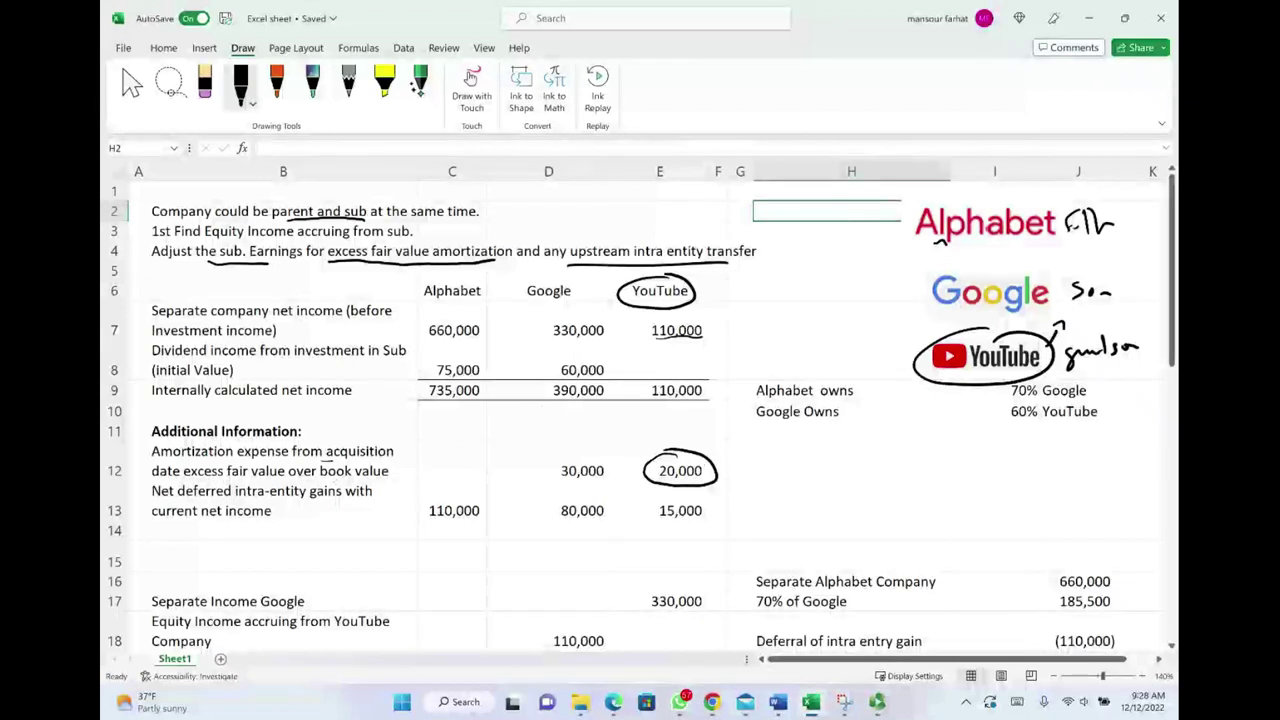
mouse_move(684, 491)
mouse_down()
mouse_move(645, 522)
mouse_move(690, 488)
mouse_up()
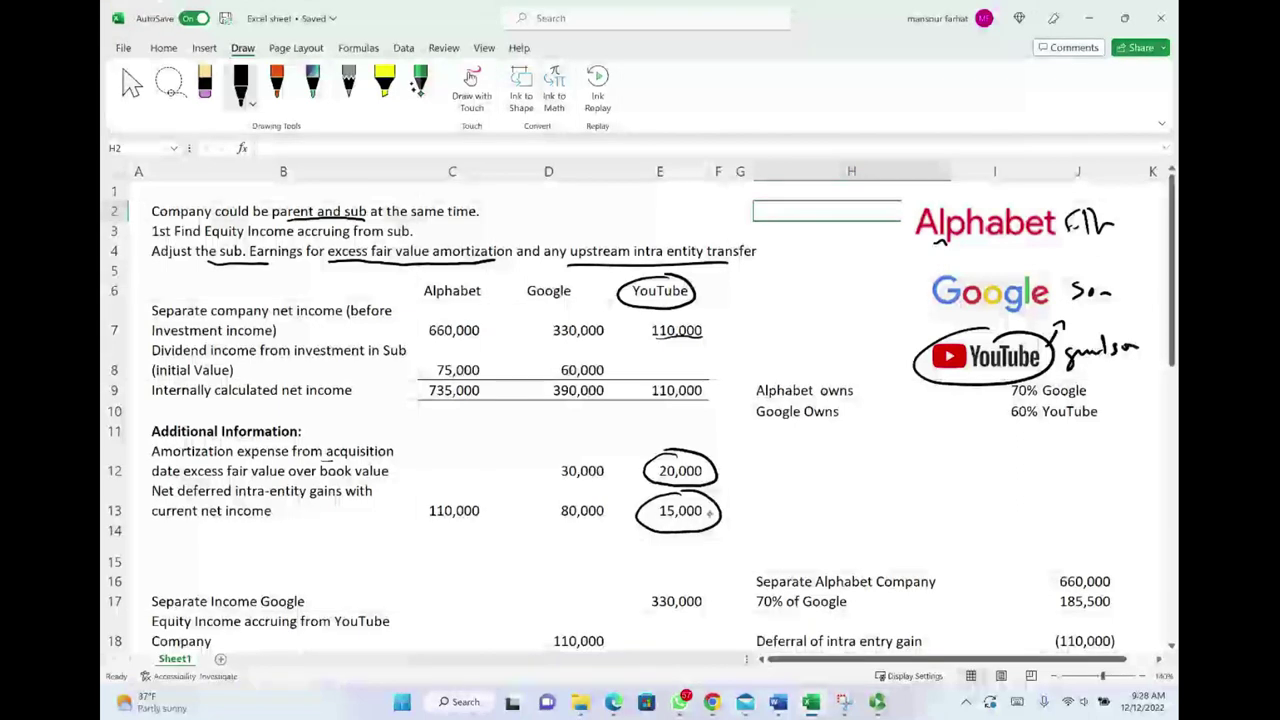
mouse_move(715, 514)
mouse_down()
mouse_move(742, 350)
mouse_move(722, 337)
mouse_up()
key(ctrl+z)
Step: Mark Google's 330,000, 60,000, 30,000 and 80,000 figures, then erase and undo all table marks
mouse_move(576, 321)
mouse_down()
mouse_move(544, 324)
mouse_move(606, 318)
mouse_up()
mouse_move(532, 360)
mouse_down()
mouse_move(548, 378)
mouse_move(535, 378)
mouse_up()
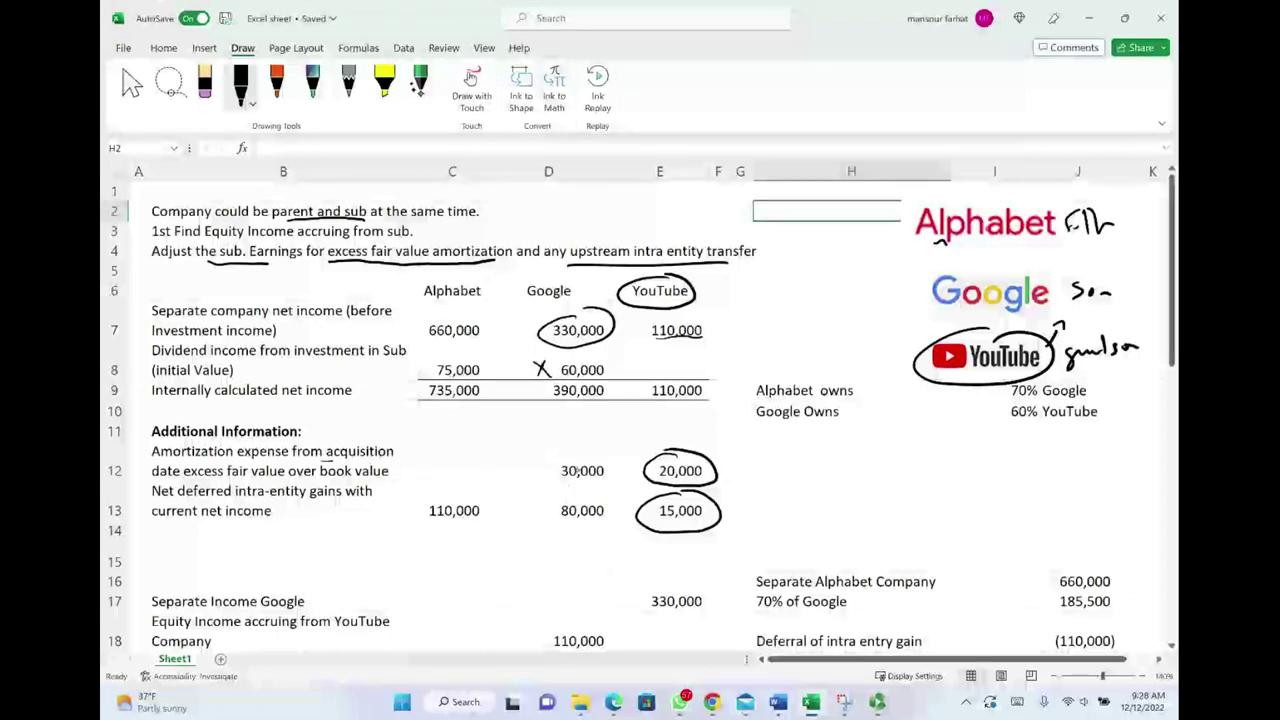
mouse_move(580, 456)
mouse_down()
mouse_move(548, 480)
mouse_move(614, 486)
mouse_move(568, 454)
mouse_up()
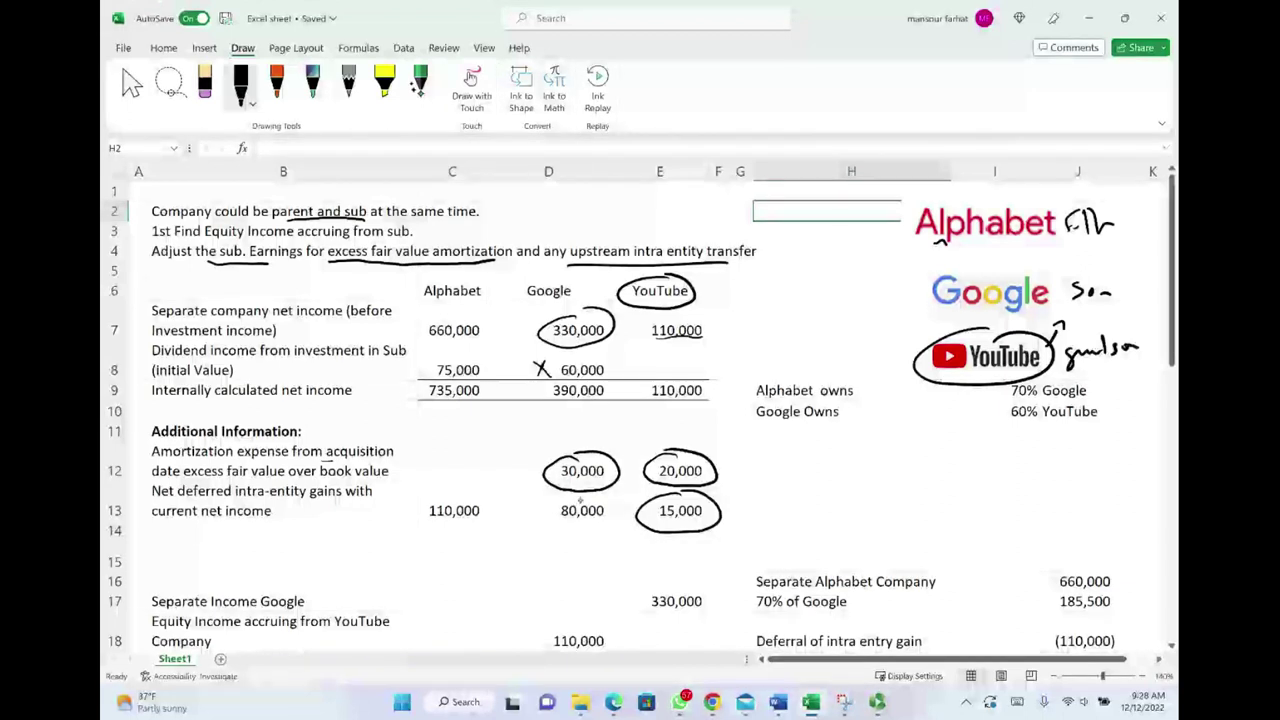
mouse_move(573, 497)
mouse_down()
mouse_move(608, 497)
mouse_move(601, 509)
mouse_move(582, 470)
mouse_move(578, 330)
mouse_move(682, 346)
mouse_up()
mouse_move(541, 369)
mouse_down()
mouse_move(428, 318)
mouse_move(470, 316)
mouse_up()
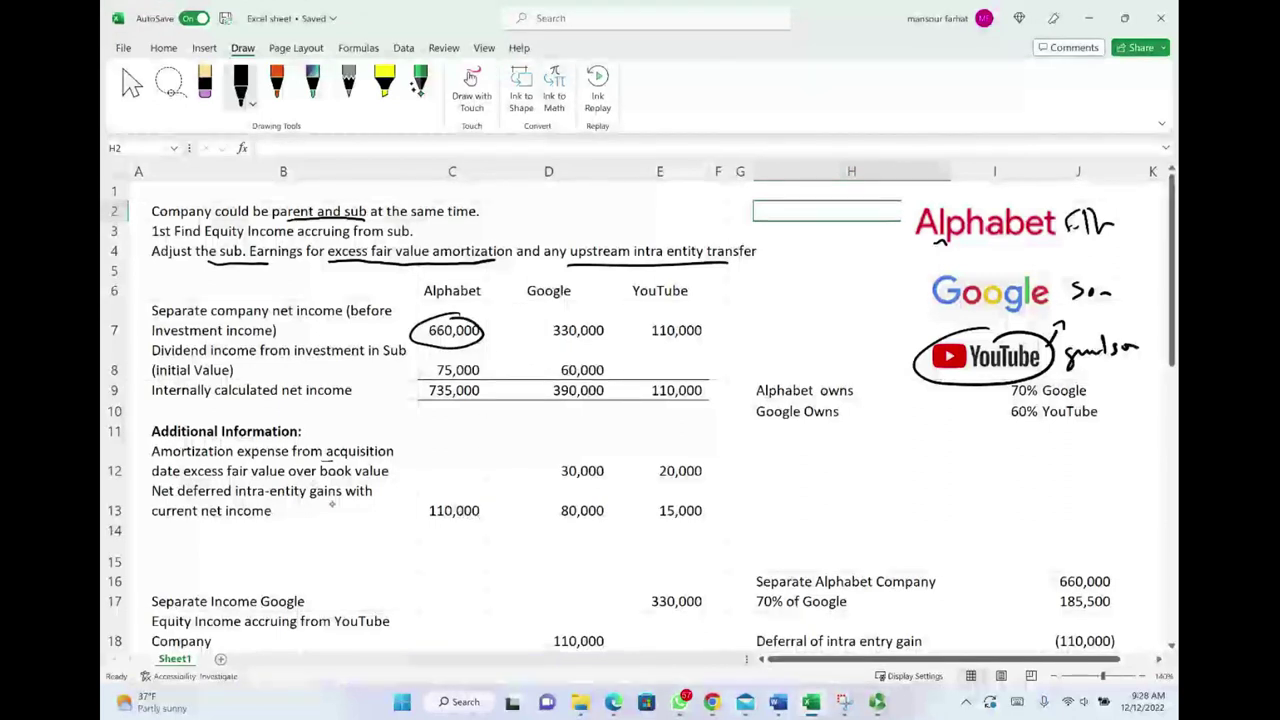
mouse_move(433, 493)
mouse_down()
mouse_move(496, 535)
mouse_move(486, 500)
mouse_up()
key(ctrl+z)
key(ctrl+z)
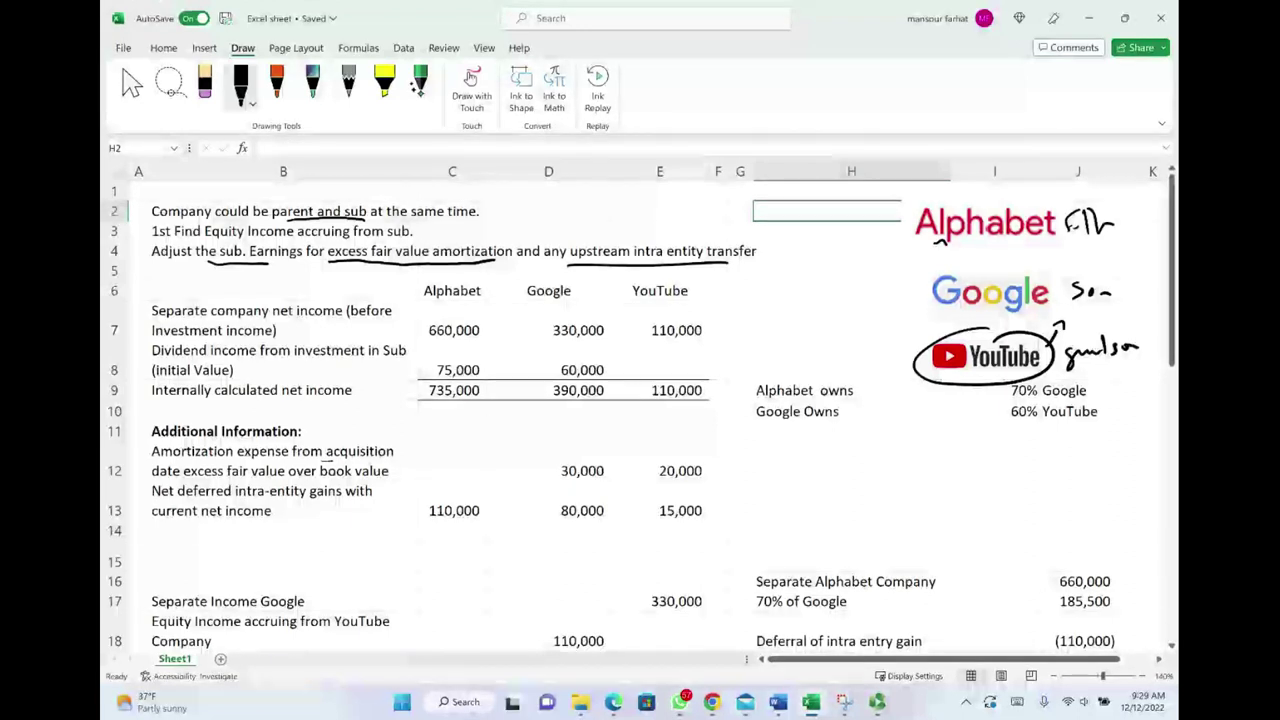
Step: Undo the handwritten notes and ink dot beside the logos
key(ctrl+z)
key(ctrl+z)
key(ctrl+z)
key(ctrl+z)
key(ctrl+z)
key(ctrl+z)
key(ctrl+z)
key(ctrl+z)
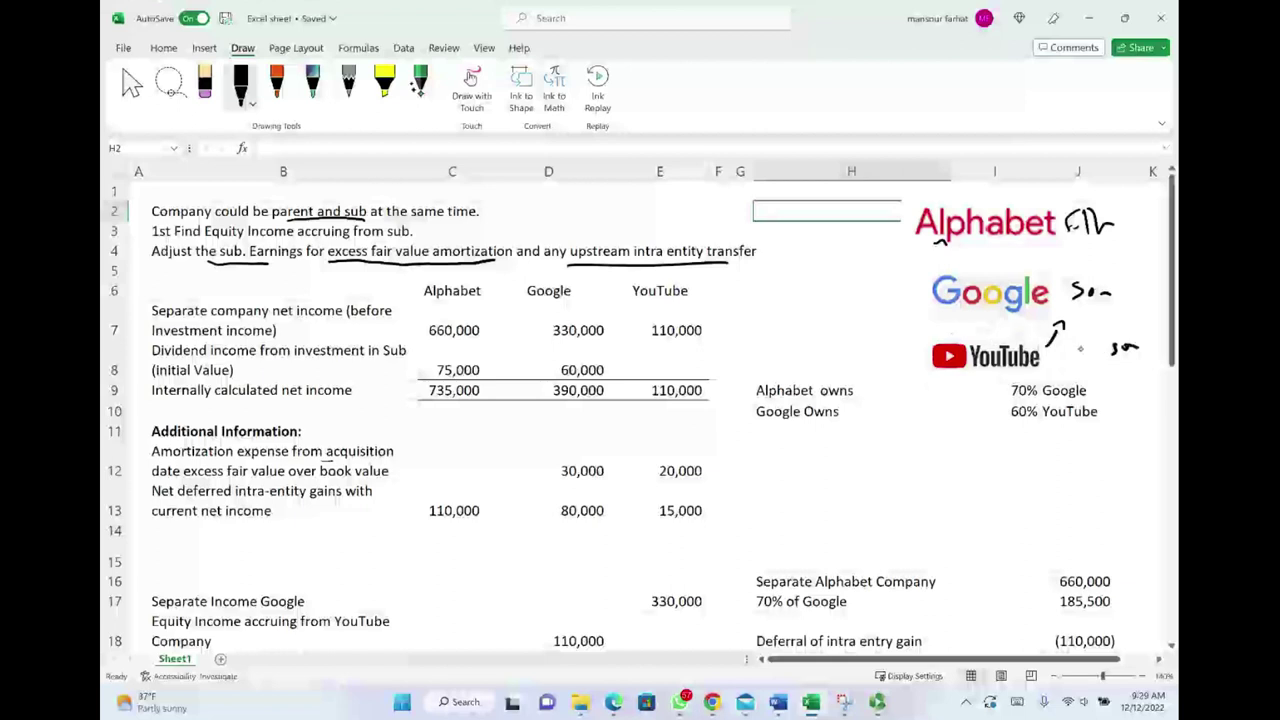
key(ctrl+z)
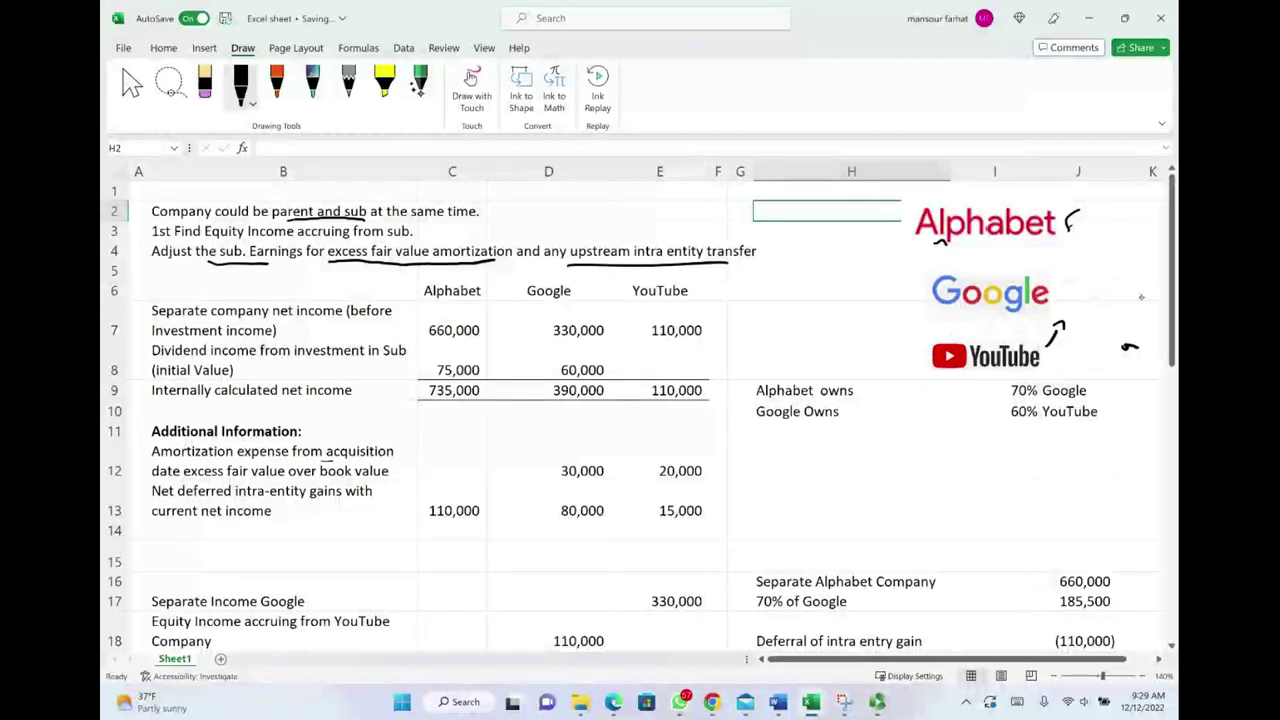
key(ctrl+z)
key(ctrl+z)
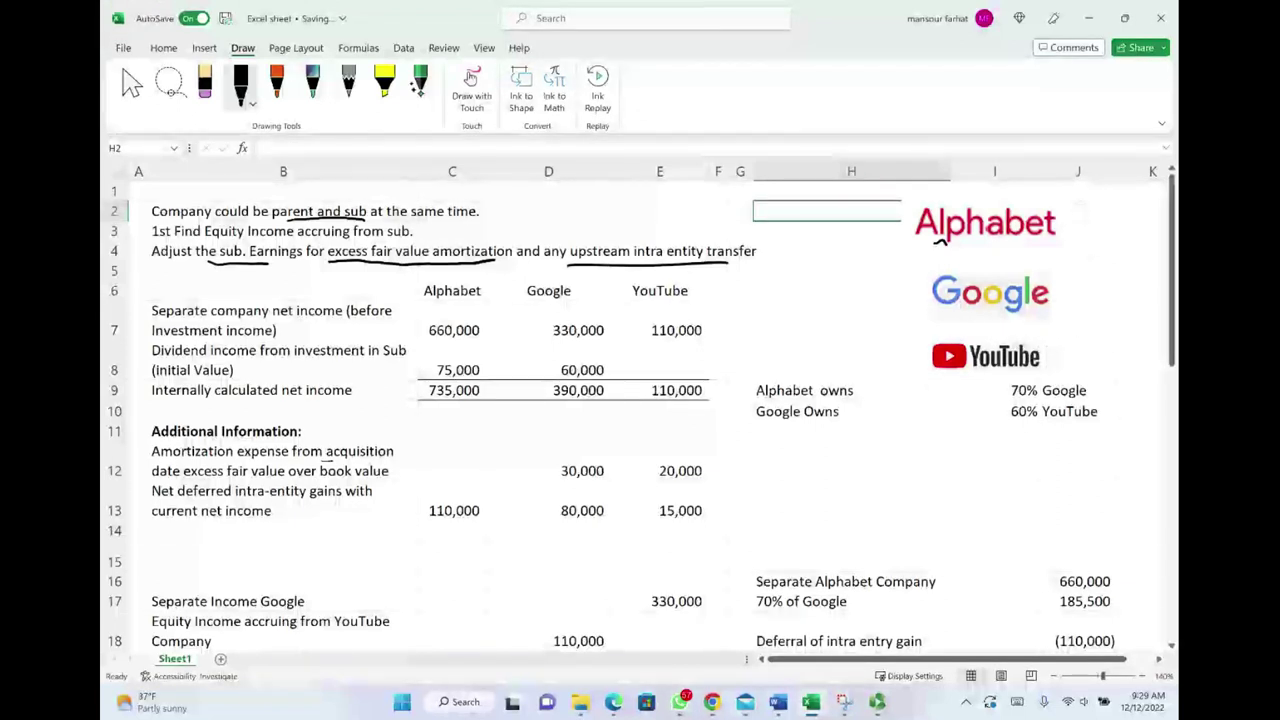
Step: Underline the YouTube Accrual net income label and circle the 110,000 in E7
scroll(640, 414, down, 1)
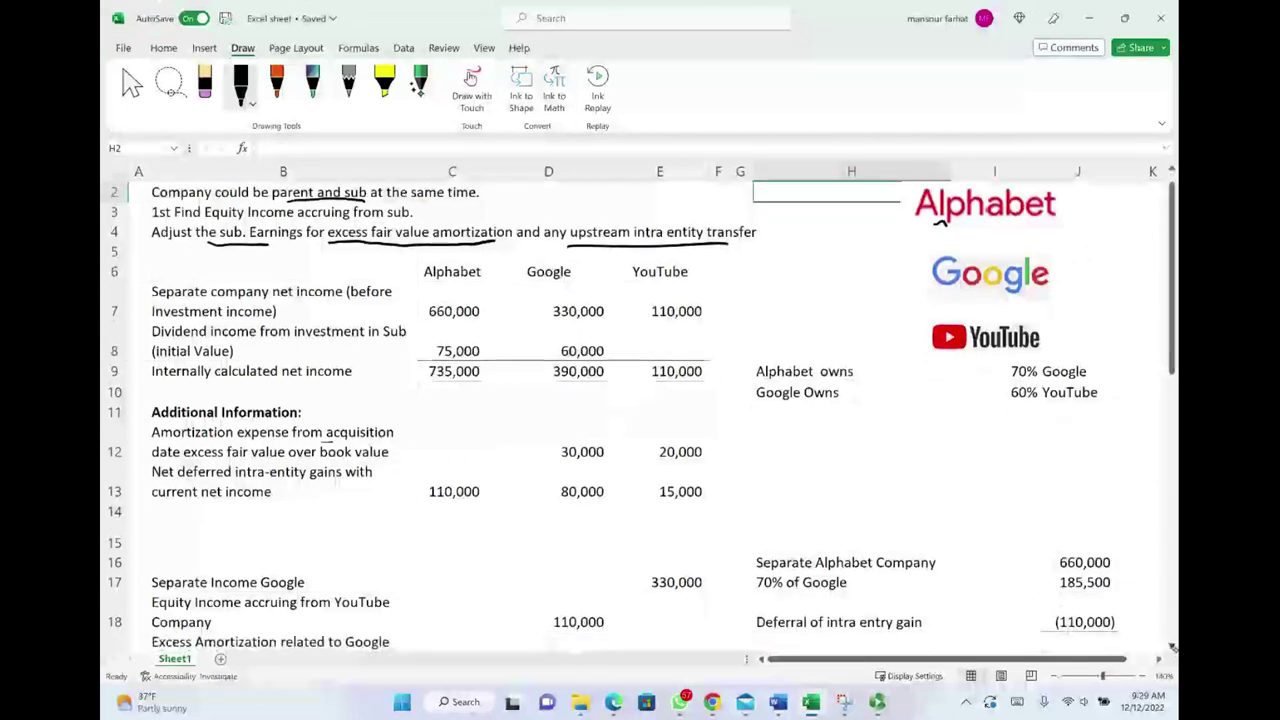
scroll(640, 414, down, 4)
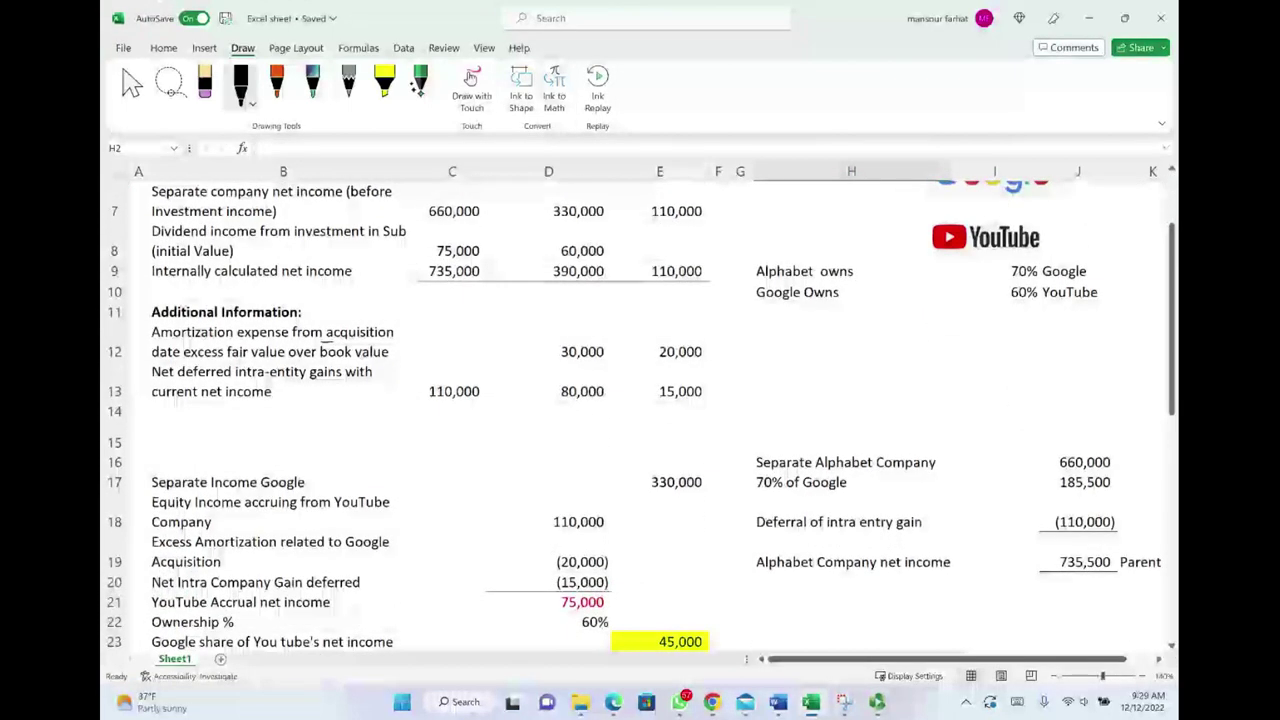
mouse_move(173, 612)
mouse_down()
mouse_move(272, 620)
mouse_move(343, 602)
mouse_move(156, 595)
mouse_move(168, 614)
mouse_up()
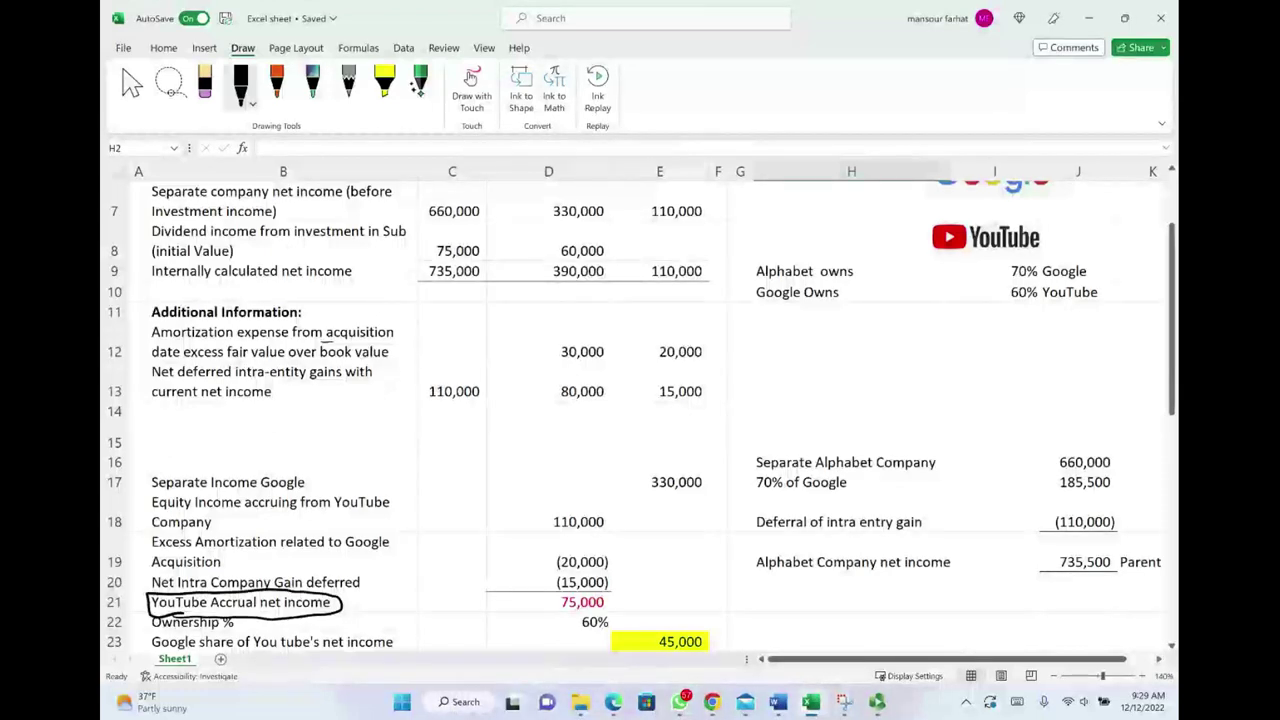
scroll(640, 400, up, 2)
mouse_move(676, 312)
mouse_down()
mouse_move(640, 338)
mouse_move(690, 312)
mouse_up()
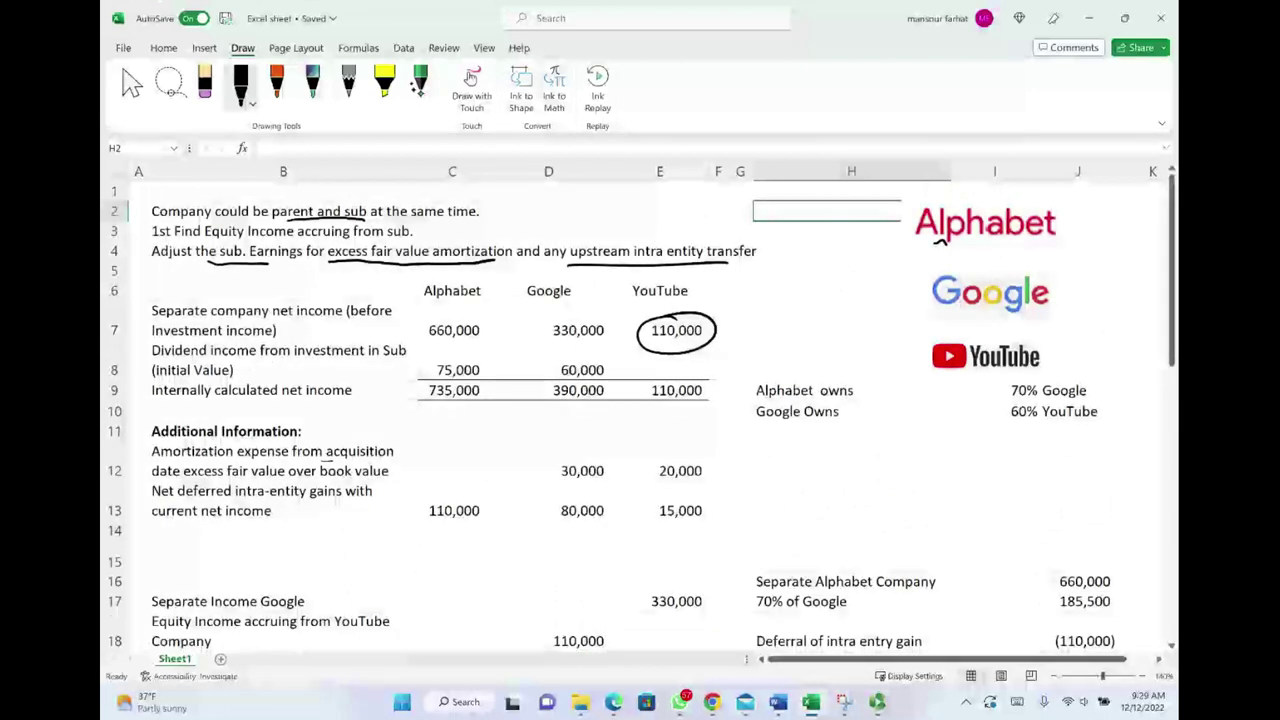
scroll(797, 640, down, 1)
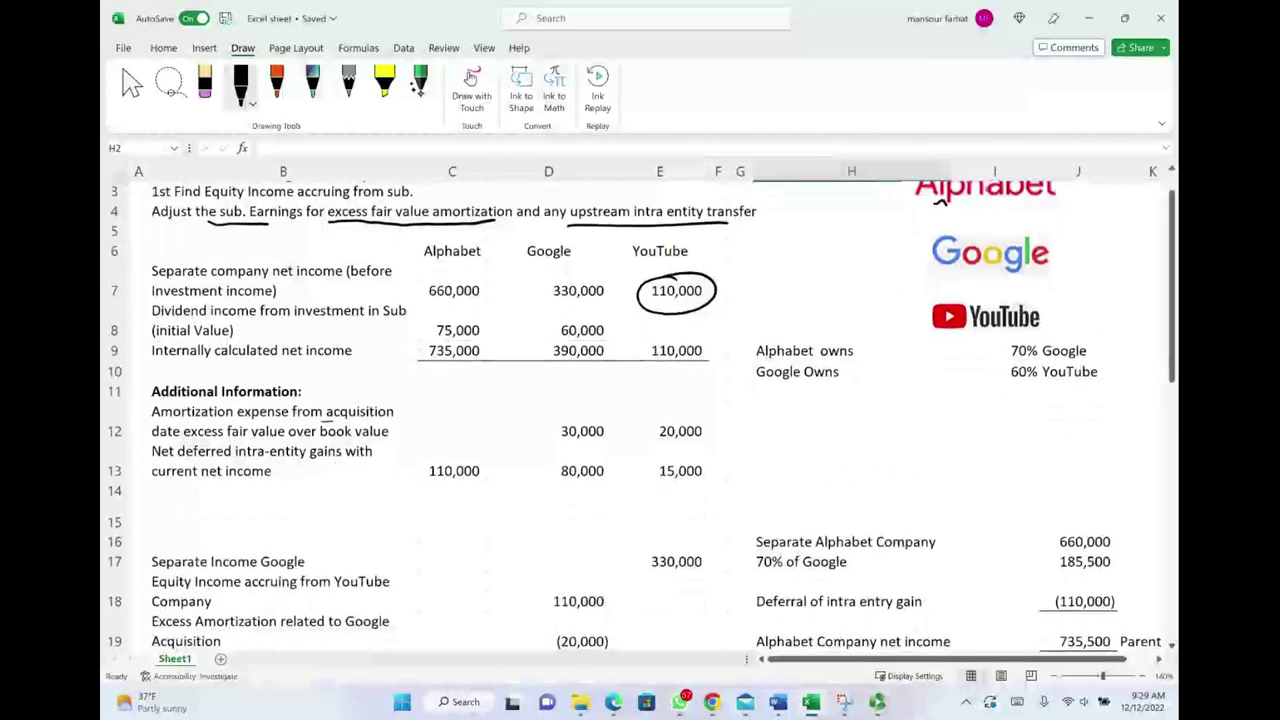
Step: Enter =E7 as Google's equity income from YouTube and check the amortization deduction's source
click(585, 603)
text(=E7)
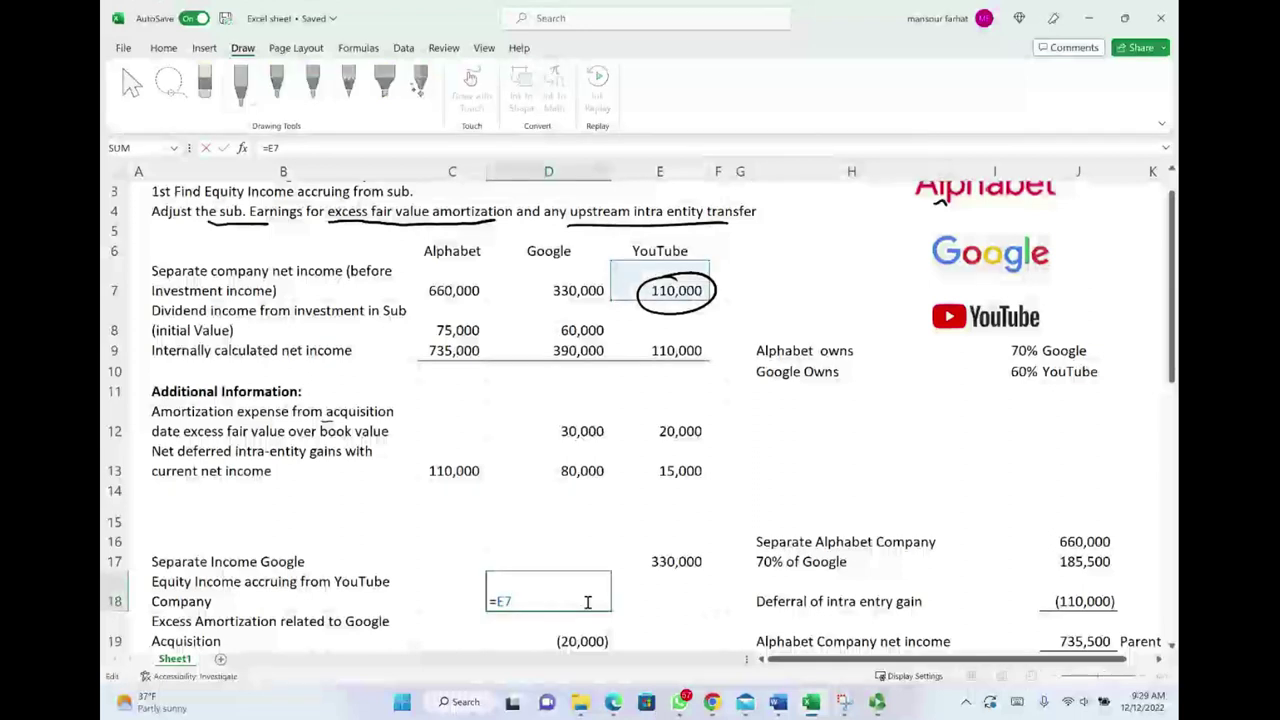
key(ctrl+Return)
scroll(590, 600, down, 1)
click(598, 585)
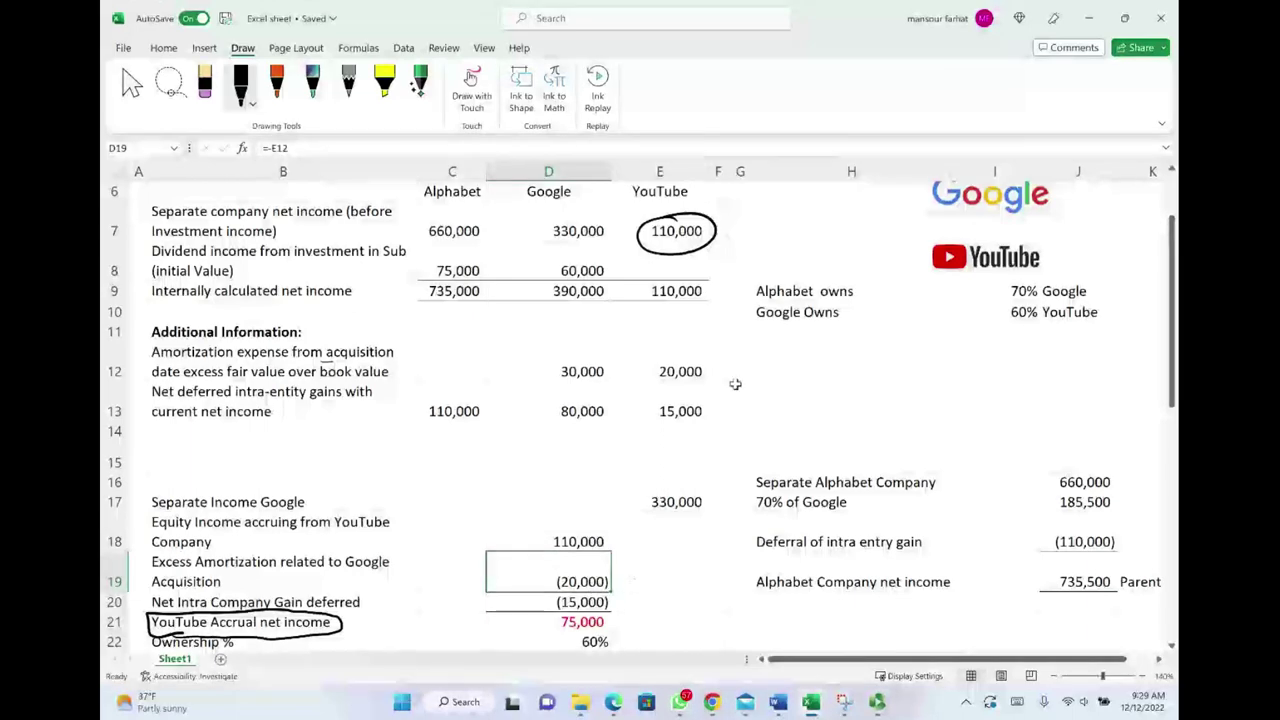
Step: Handwrite 60 with a bracket beside the Google logo
scroll(856, 389, up, 2)
drag(924, 290, 928, 328)
drag(857, 306, 850, 318)
drag(868, 311, 884, 308)
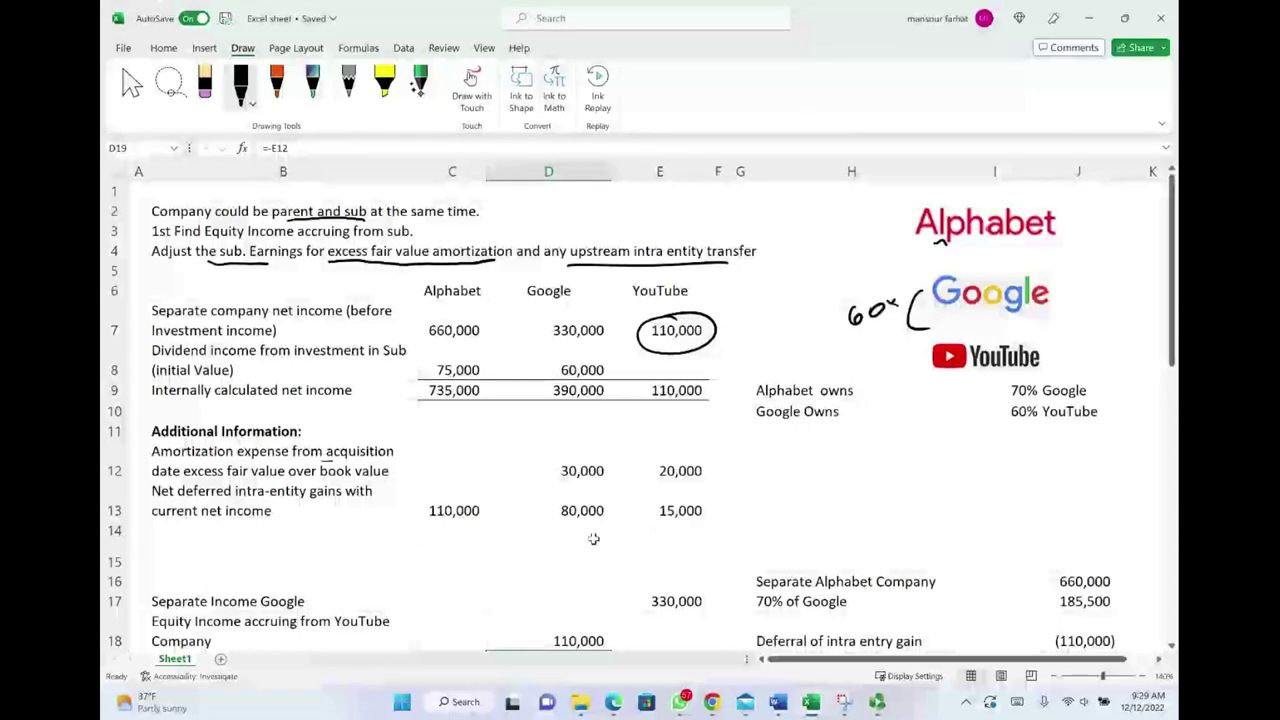
Step: Review the deduction cells against YouTube's 20,000 amortization and 15,000 deferred gain
scroll(594, 539, down, 2)
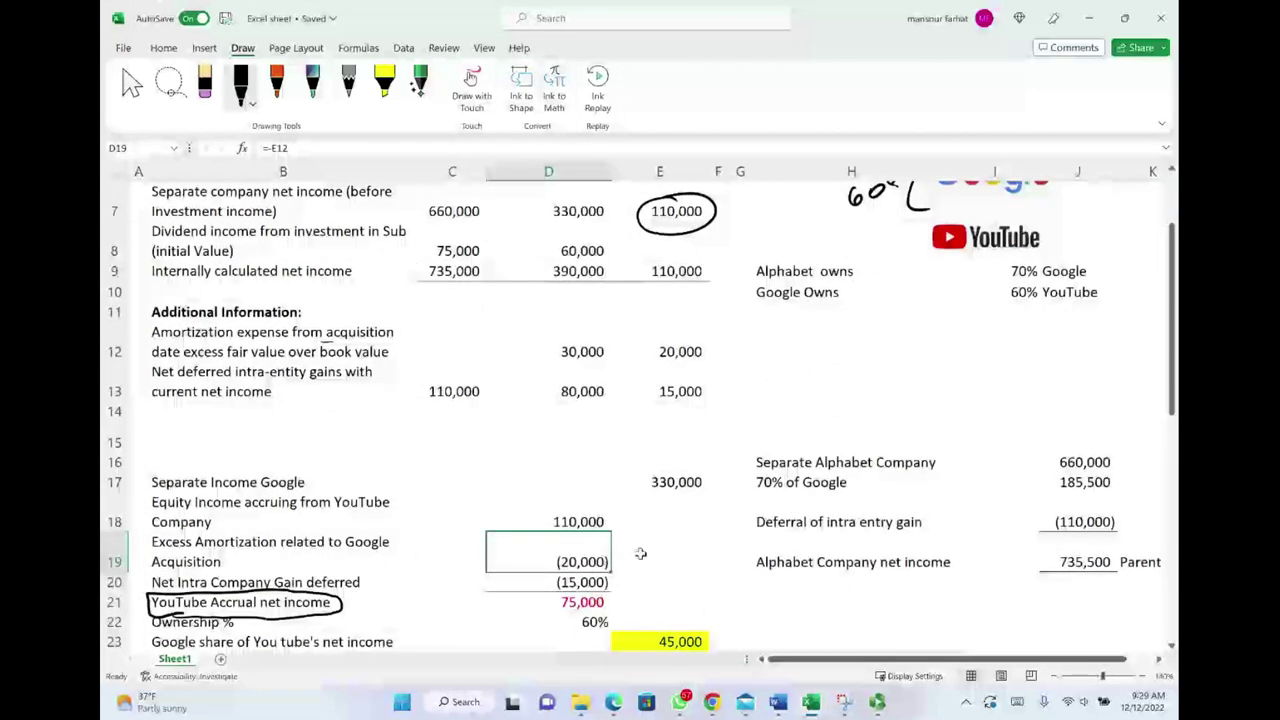
click(597, 582)
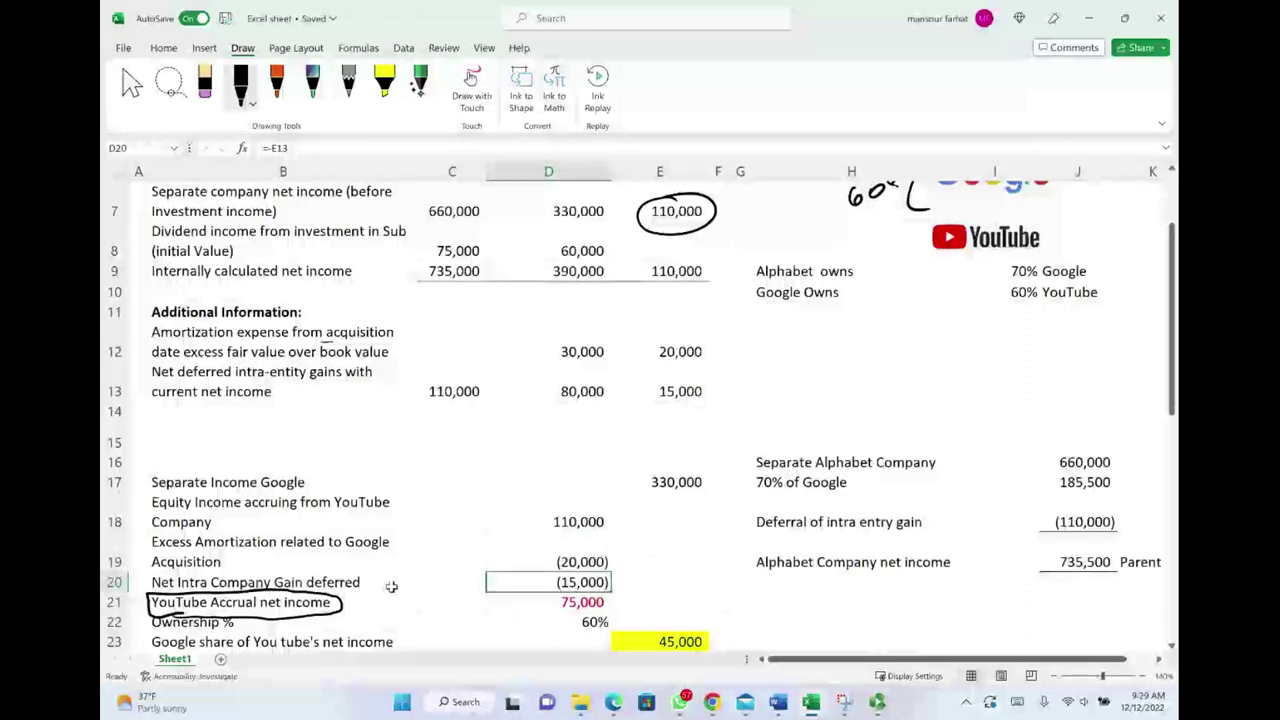
scroll(656, 251, up, 2)
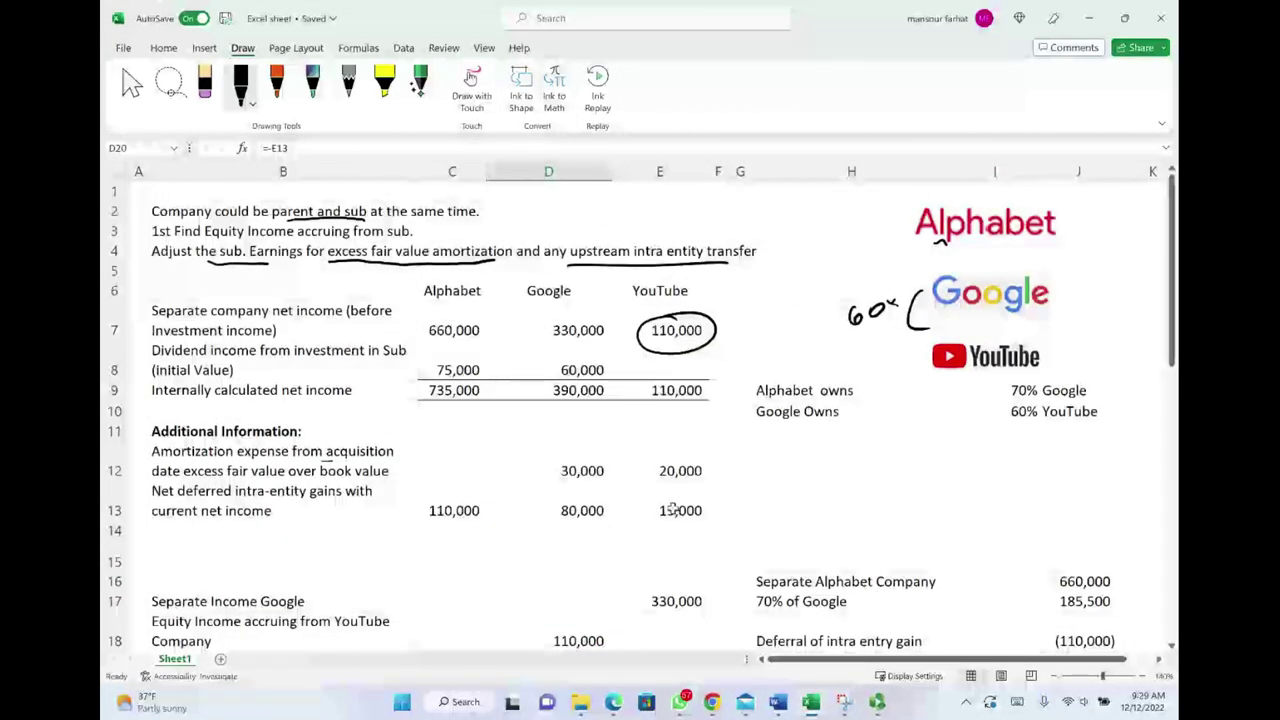
scroll(583, 478, down, 2)
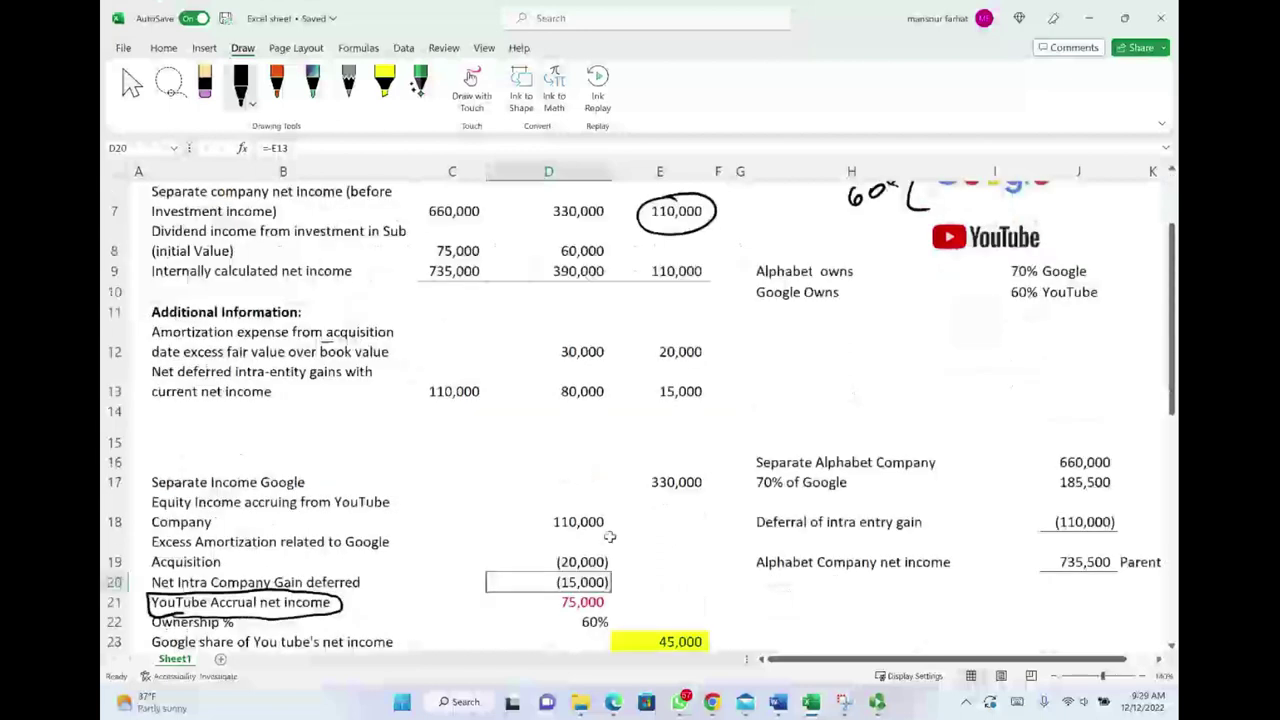
click(686, 351)
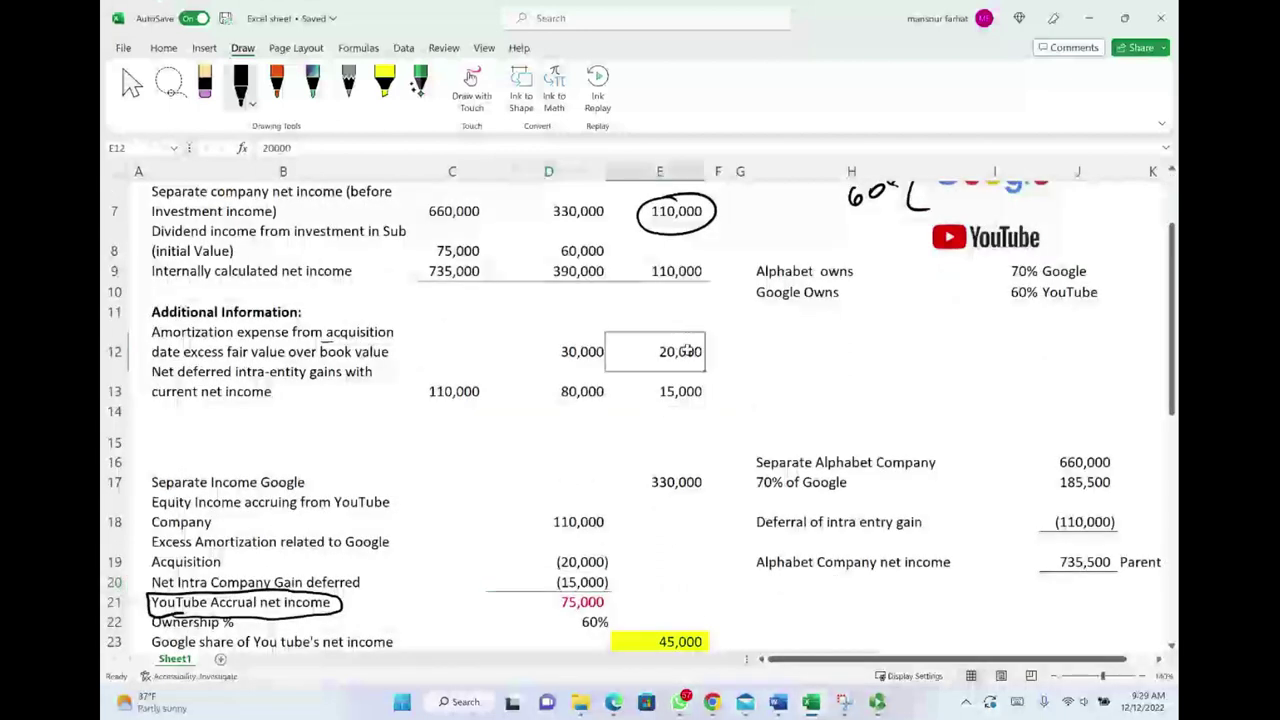
click(684, 392)
click(583, 563)
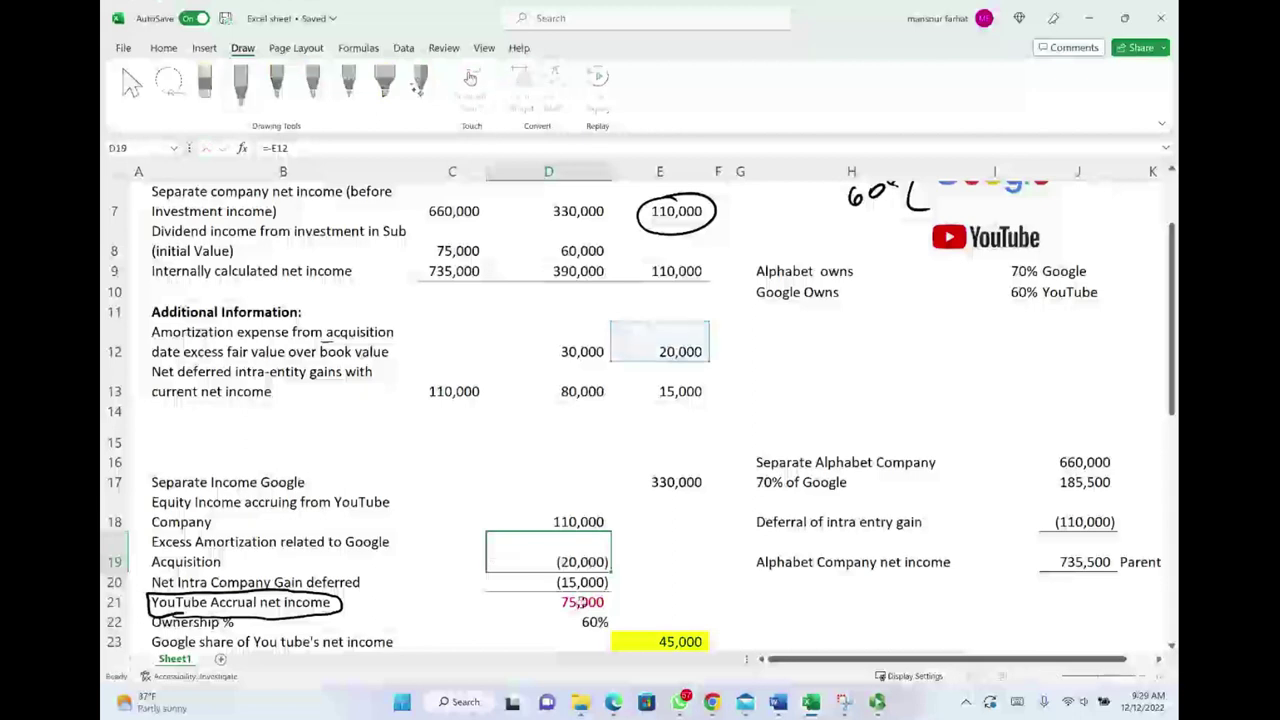
click(583, 582)
scroll(583, 584, down, 1)
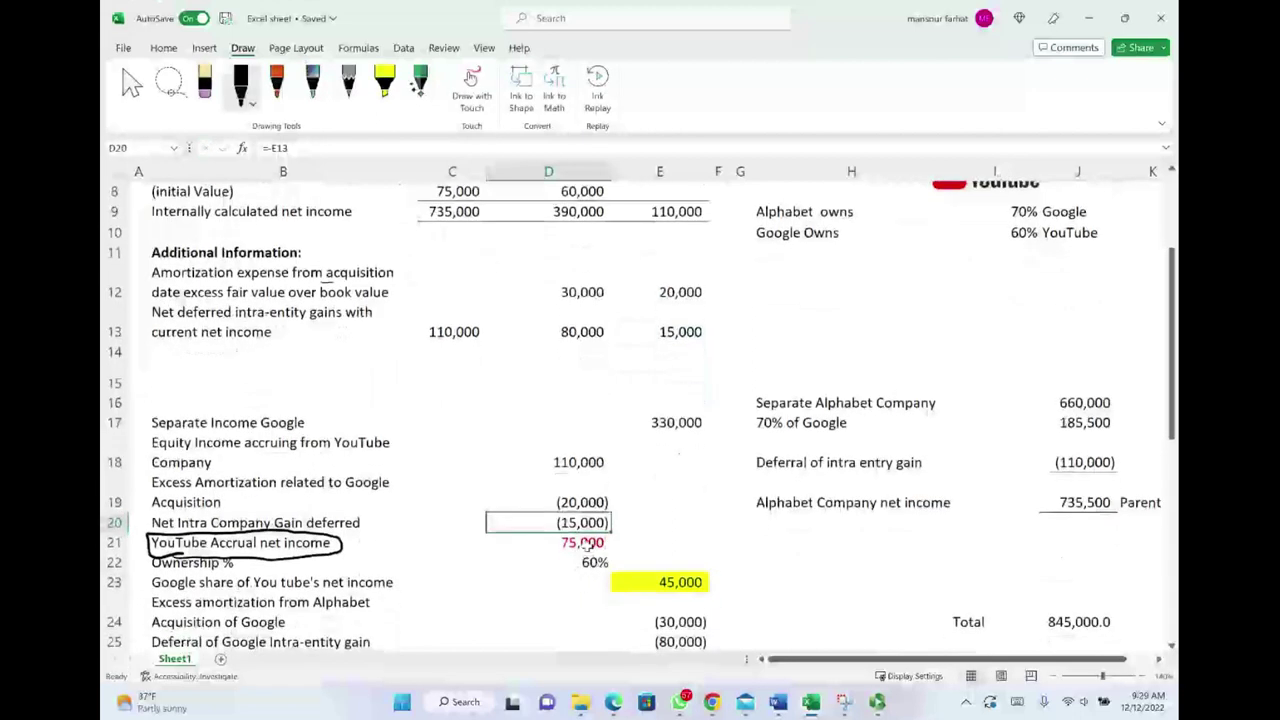
drag(590, 535, 593, 544)
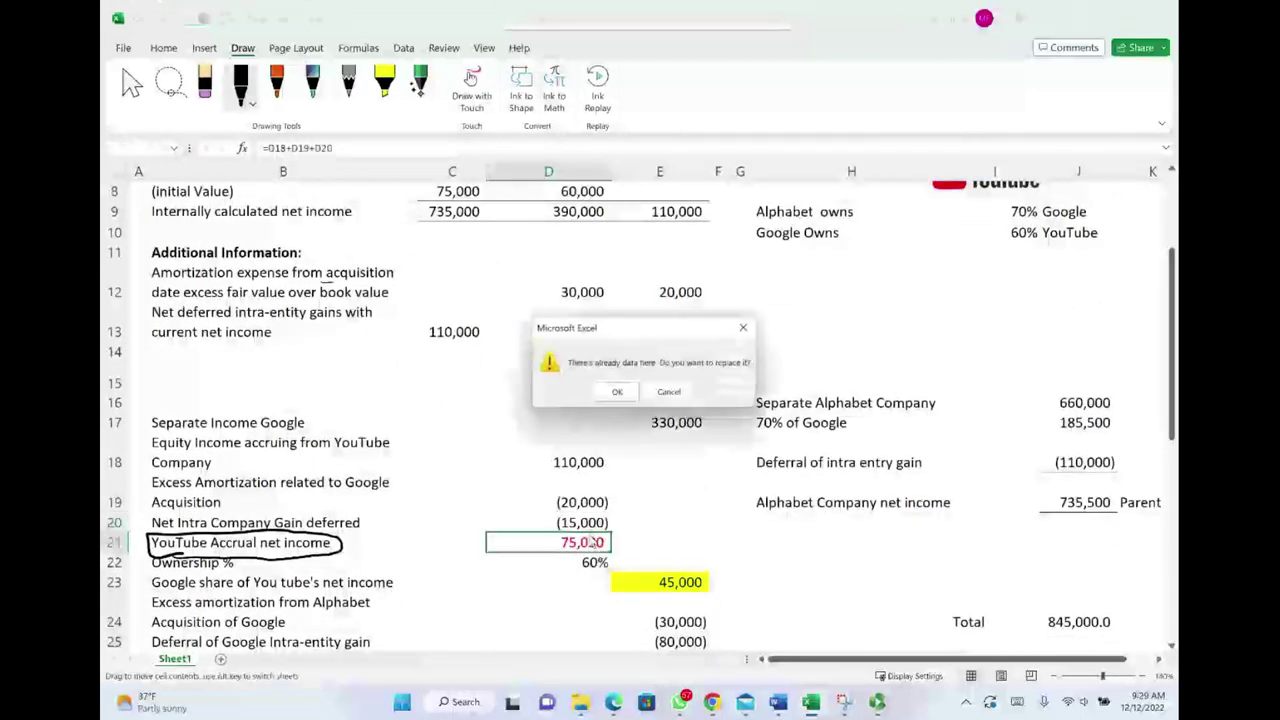
Step: Inspect the 60% ownership value and the formula behind Google's 45,000 share, leaving it unchanged
click(668, 392)
click(592, 565)
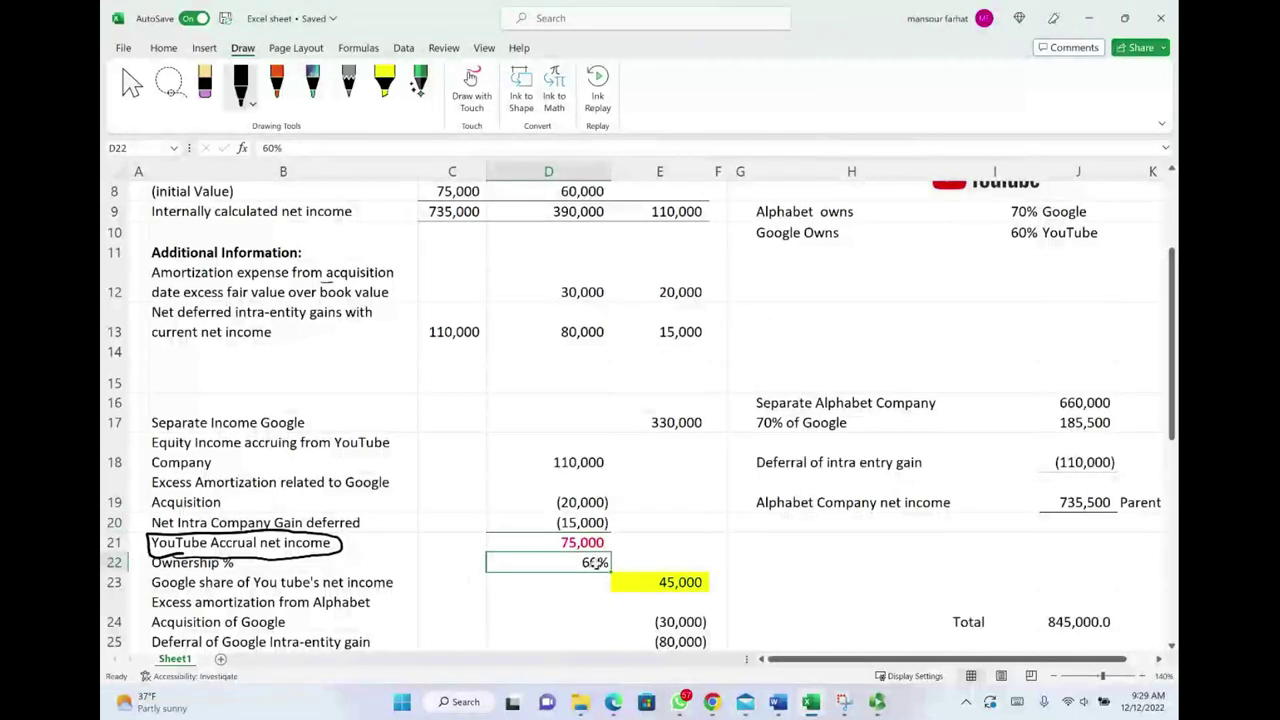
click(670, 584)
double_click(670, 584)
key(Escape)
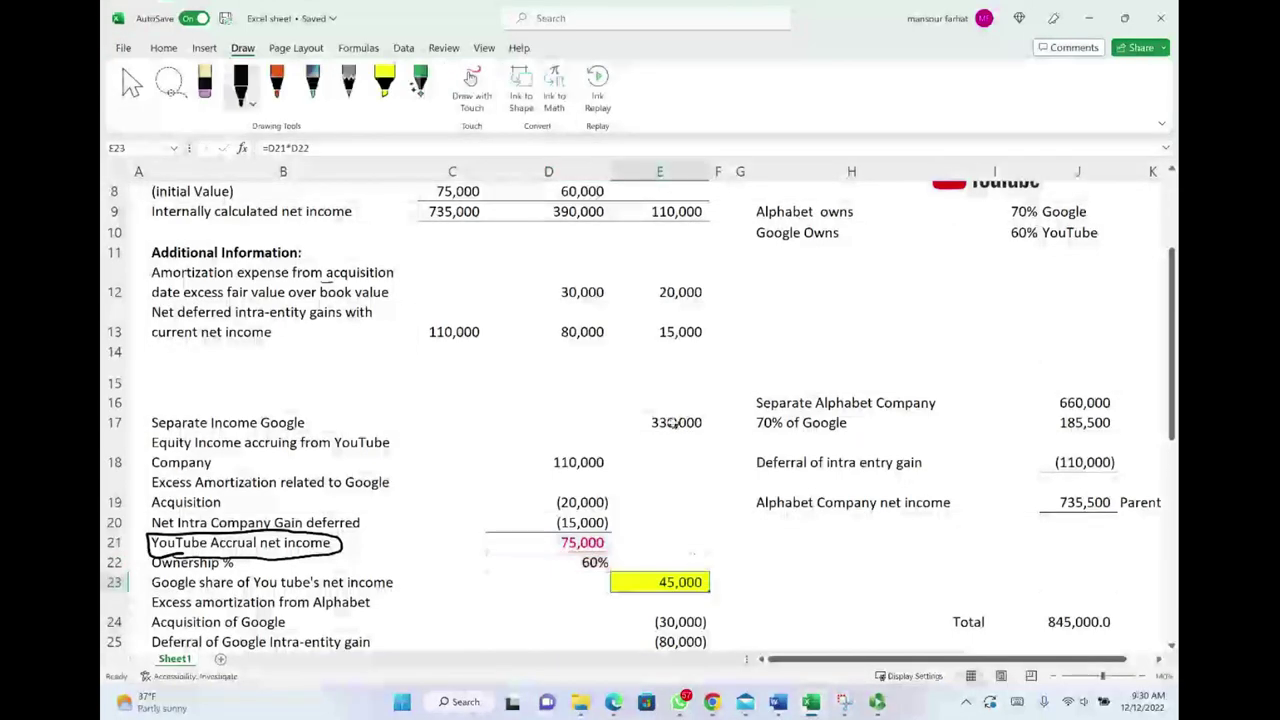
scroll(672, 430, up, 3)
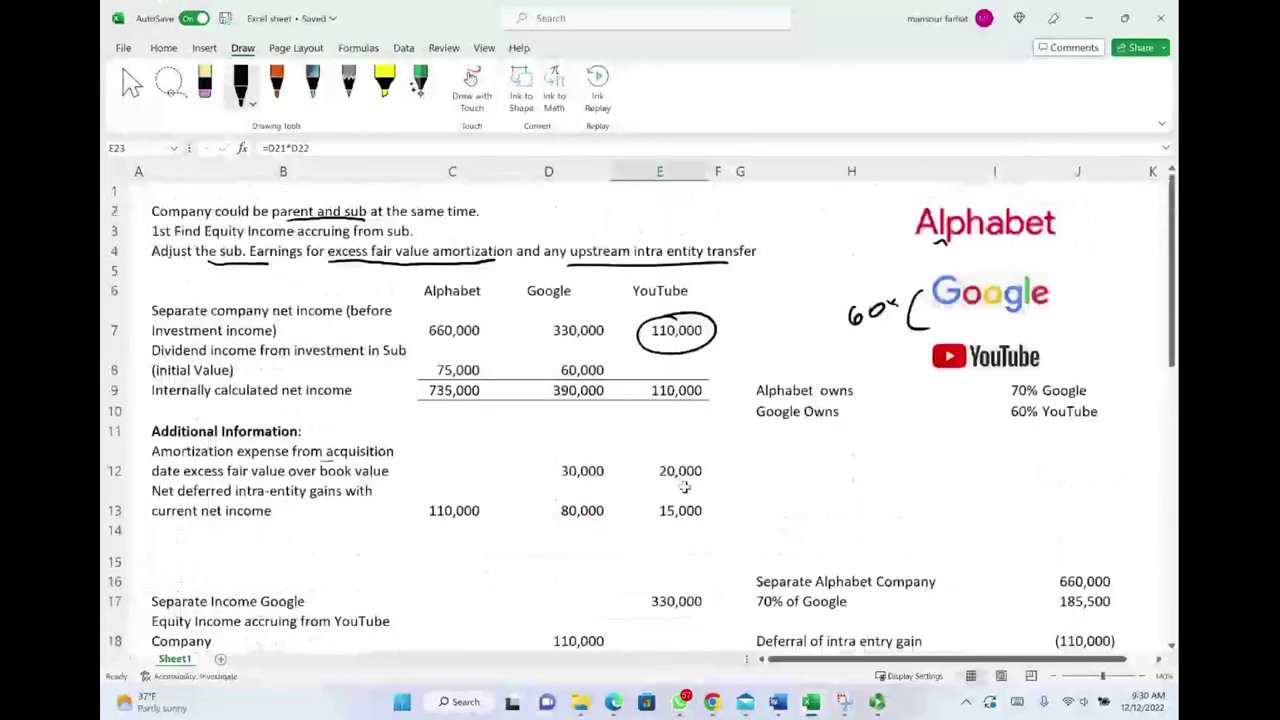
Step: Start an =D7 link for Google's separate income, cancel it, and recheck the 45,000 share formula
click(676, 601)
text(=D7)
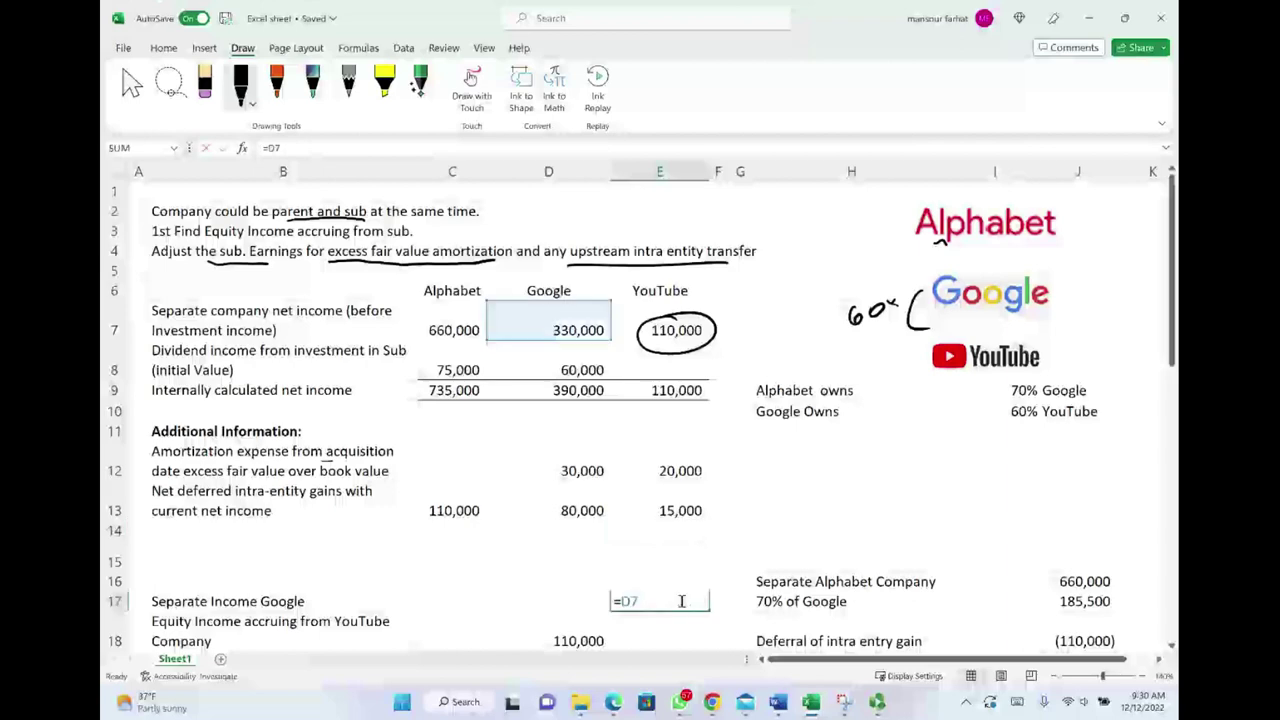
key(Escape)
scroll(675, 516, down, 3)
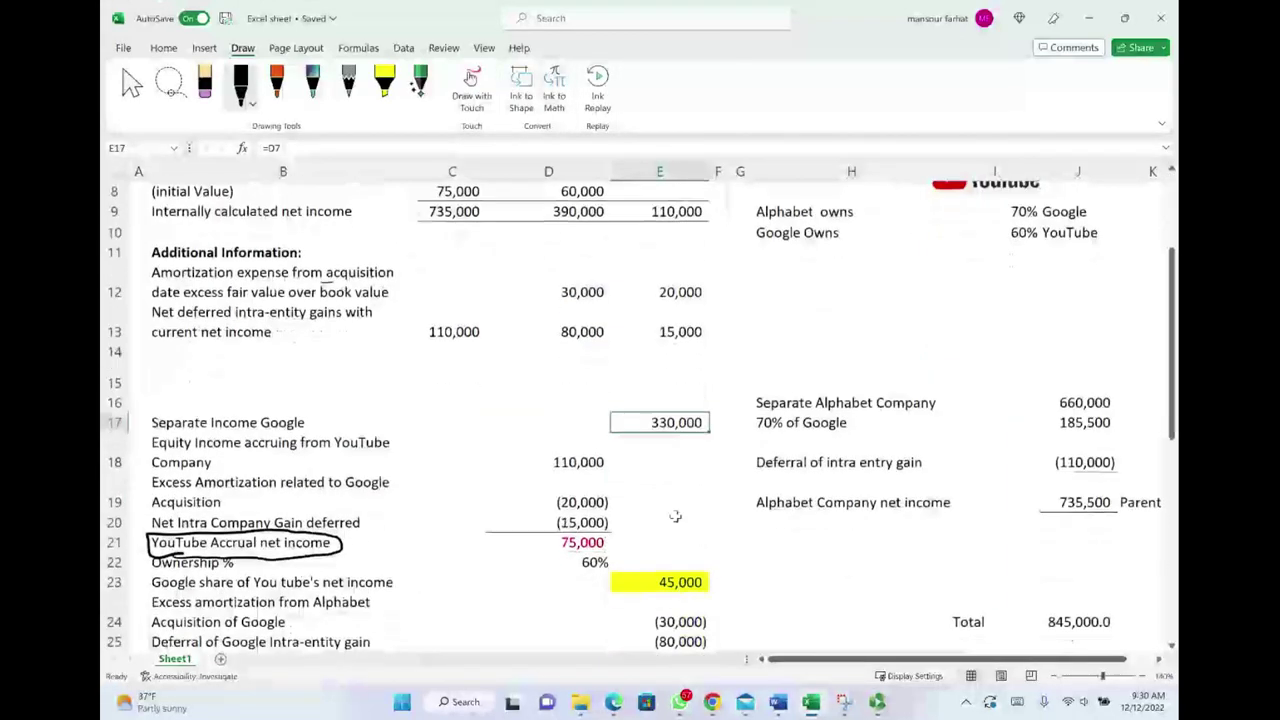
click(700, 583)
double_click(695, 582)
key(Escape)
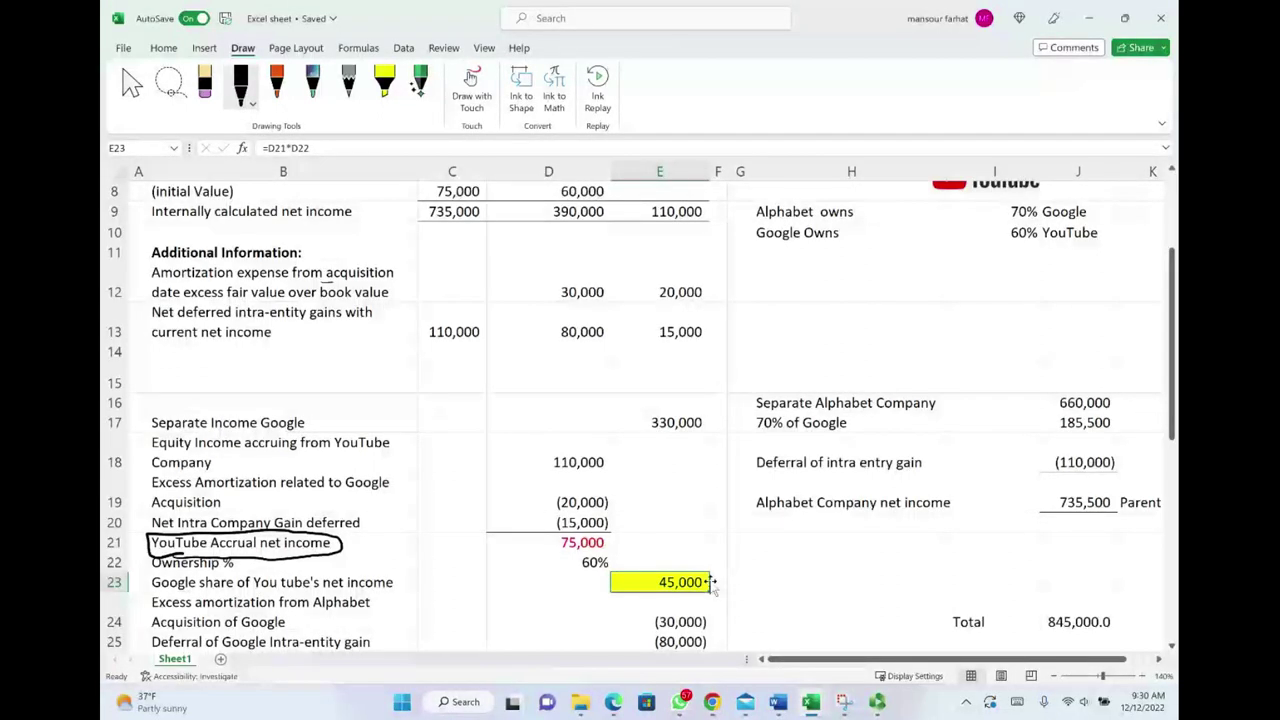
scroll(712, 582, down, 1)
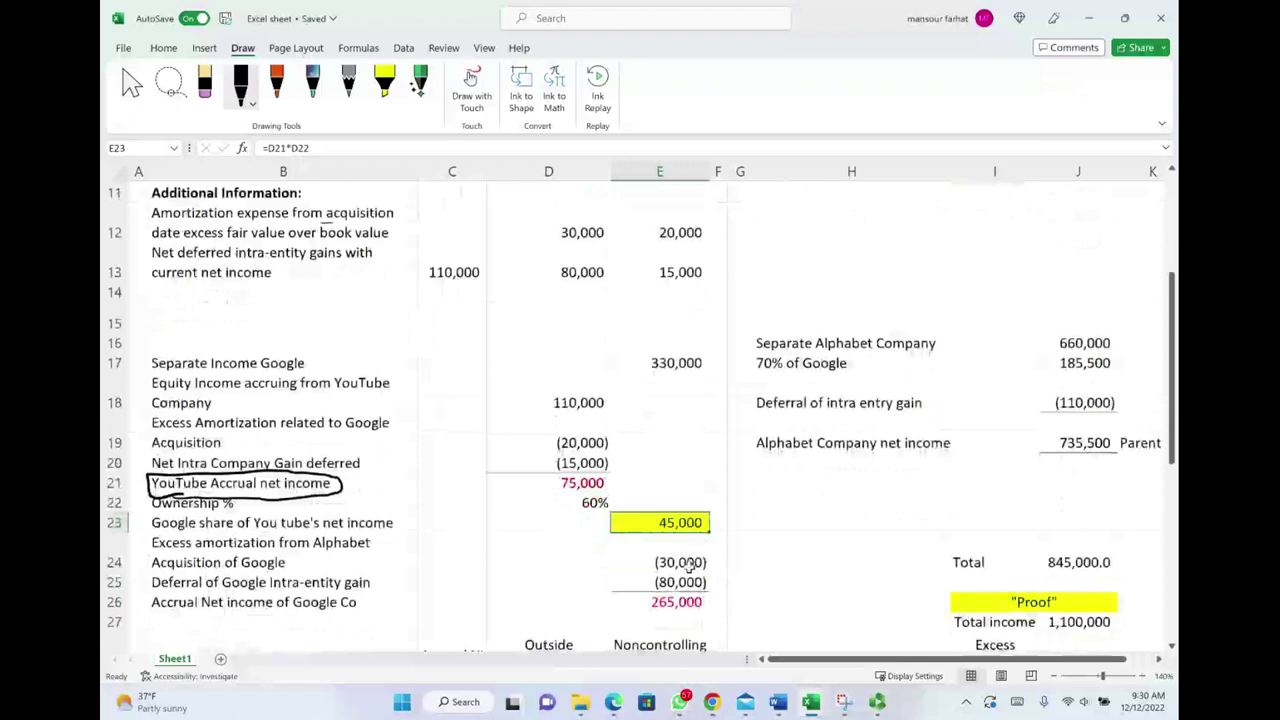
click(690, 565)
double_click(690, 565)
key(Escape)
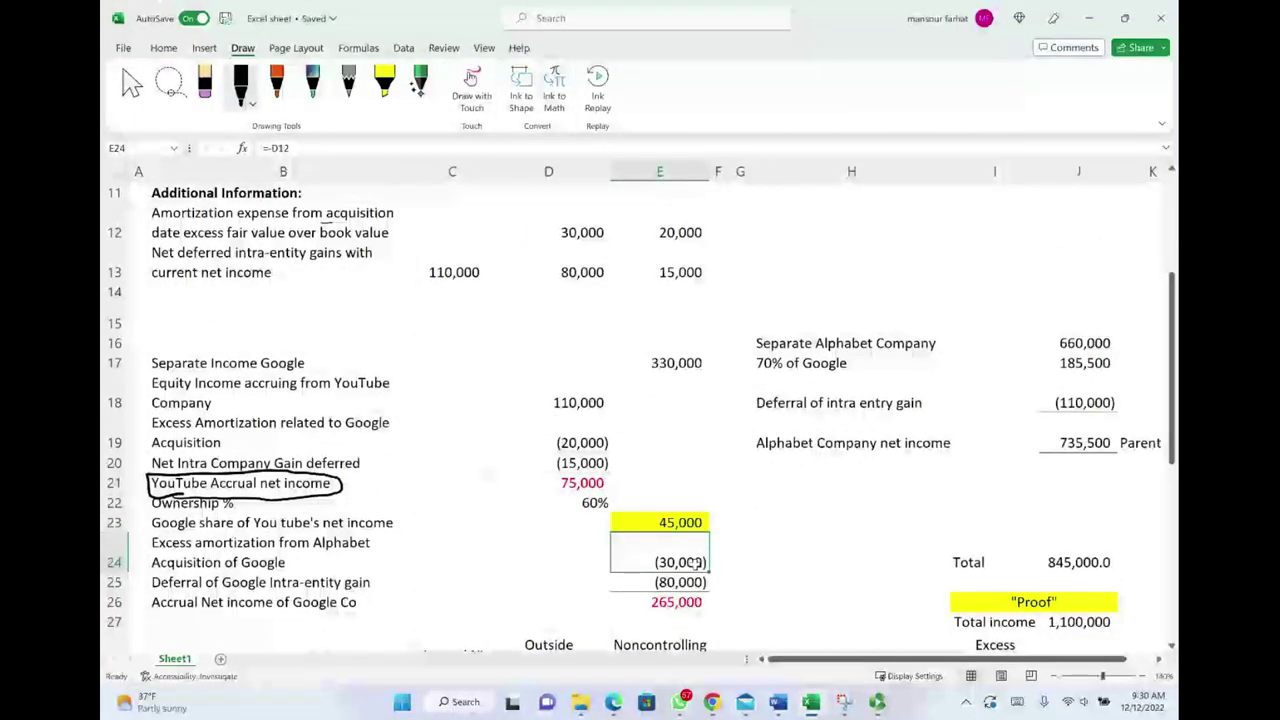
scroll(627, 396, up, 4)
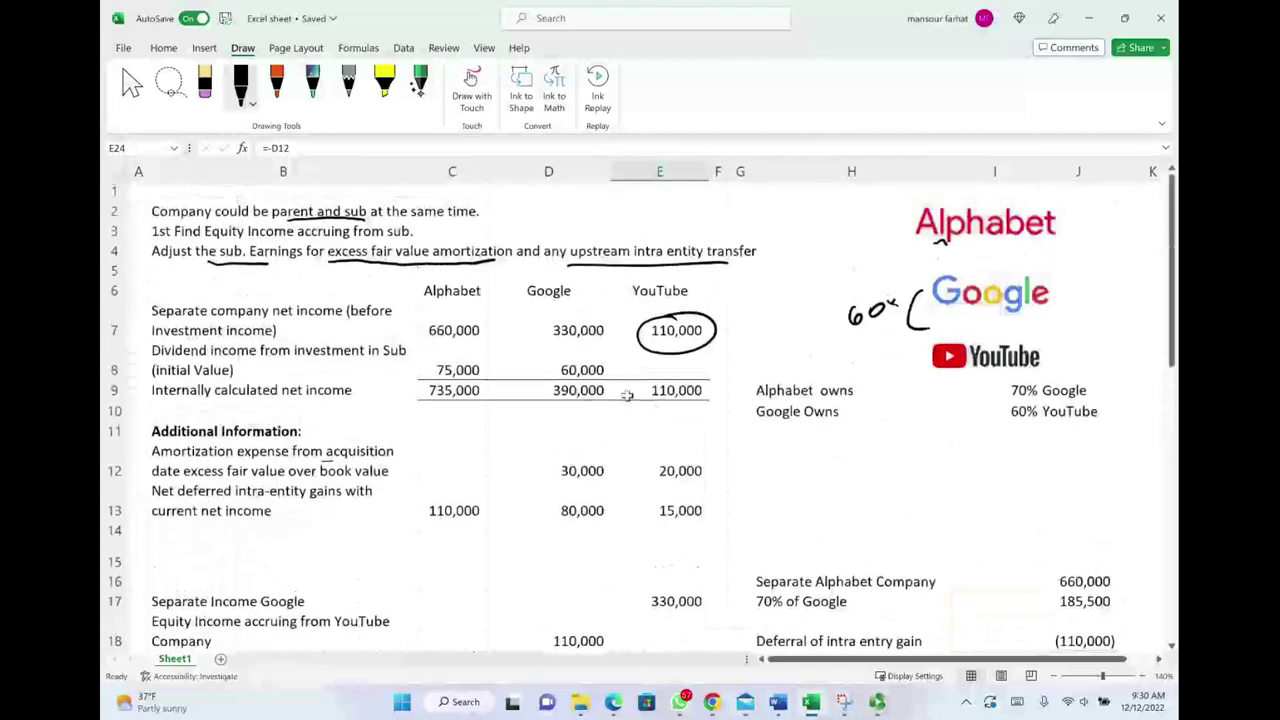
click(580, 508)
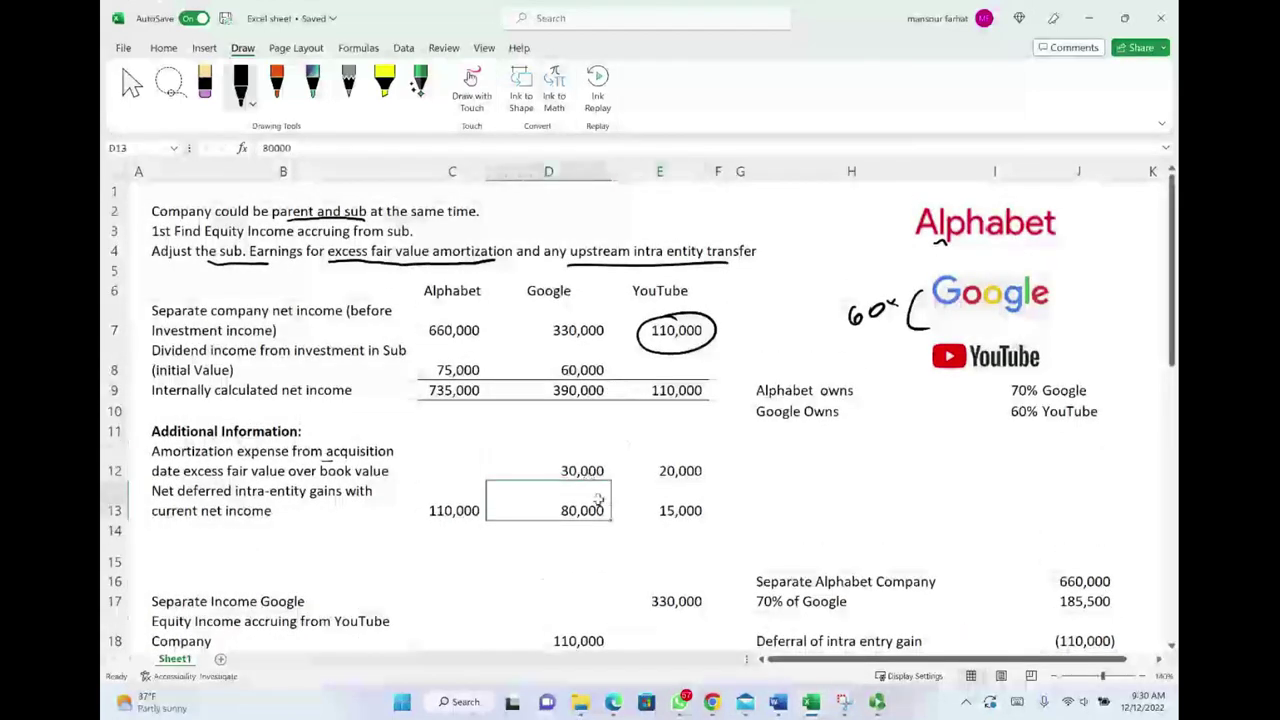
scroll(703, 527, down, 5)
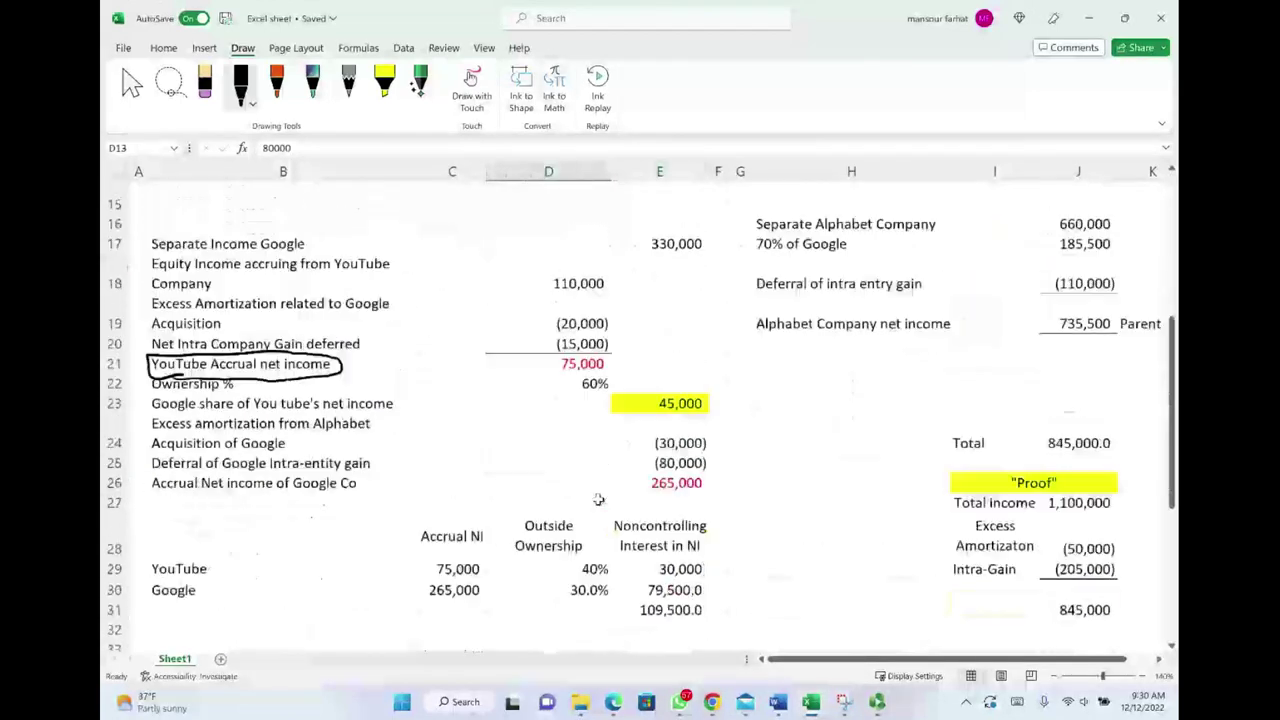
double_click(680, 464)
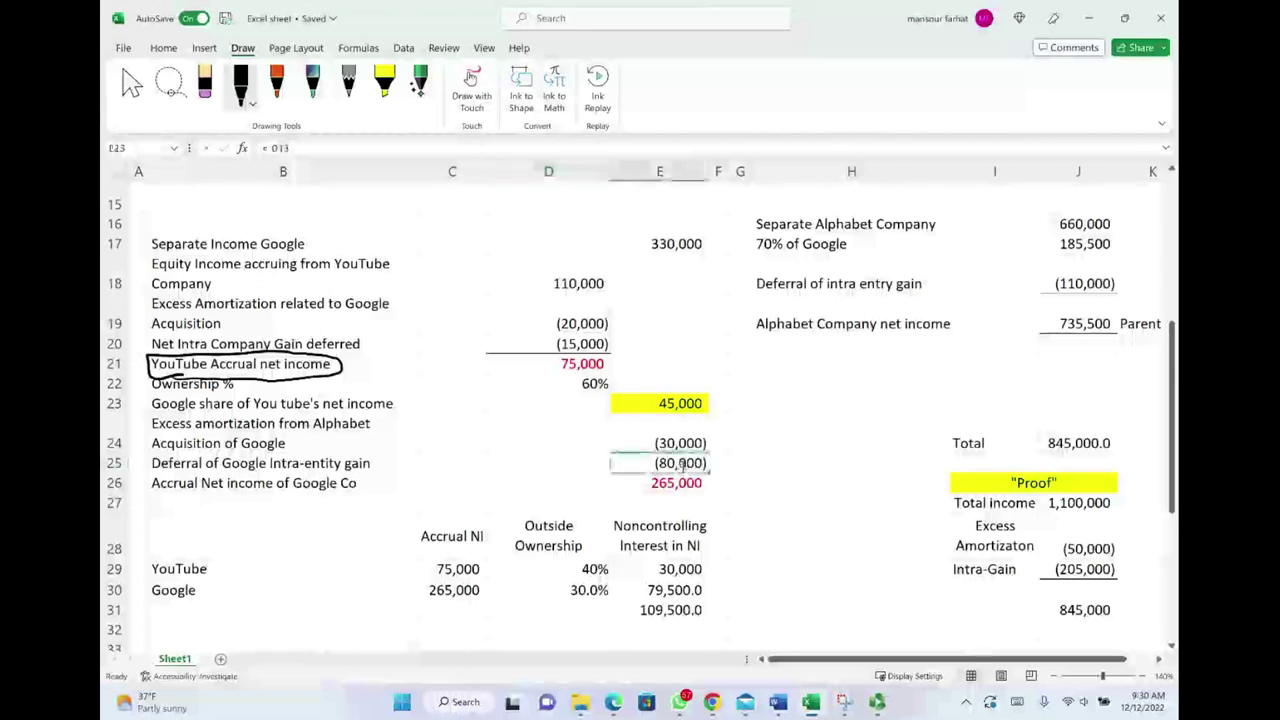
click(700, 483)
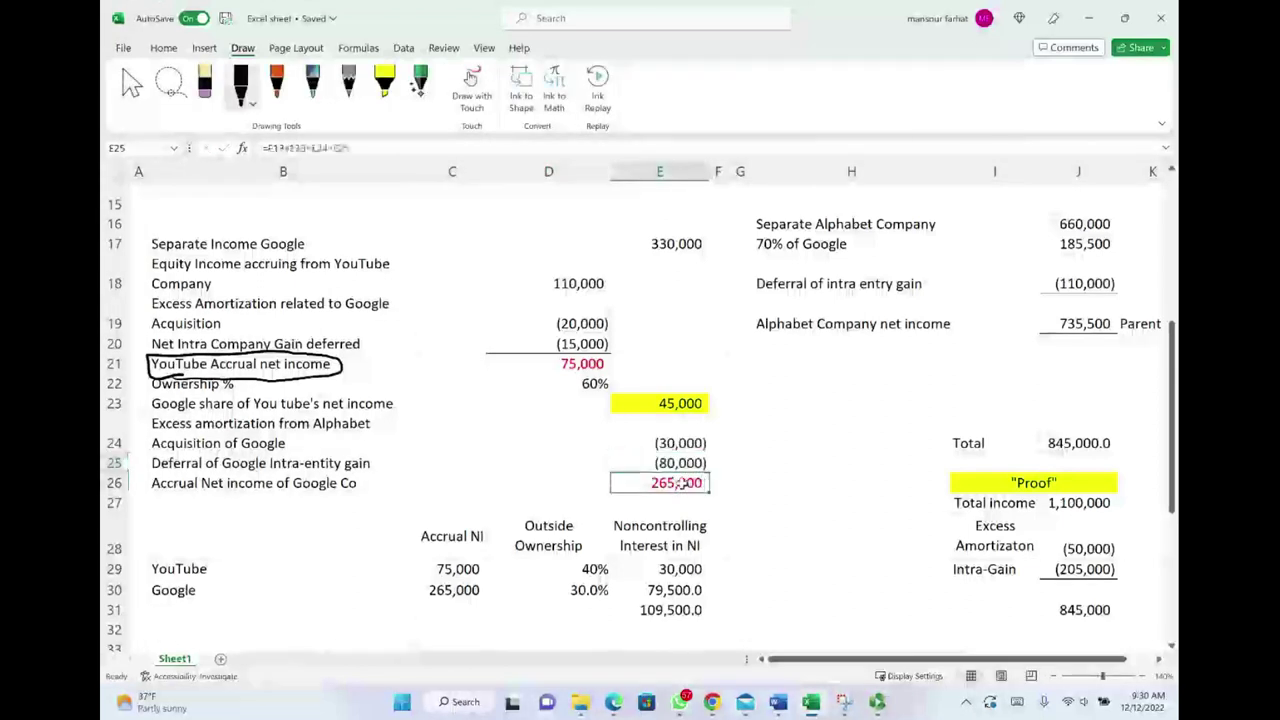
double_click(677, 484)
key(Escape)
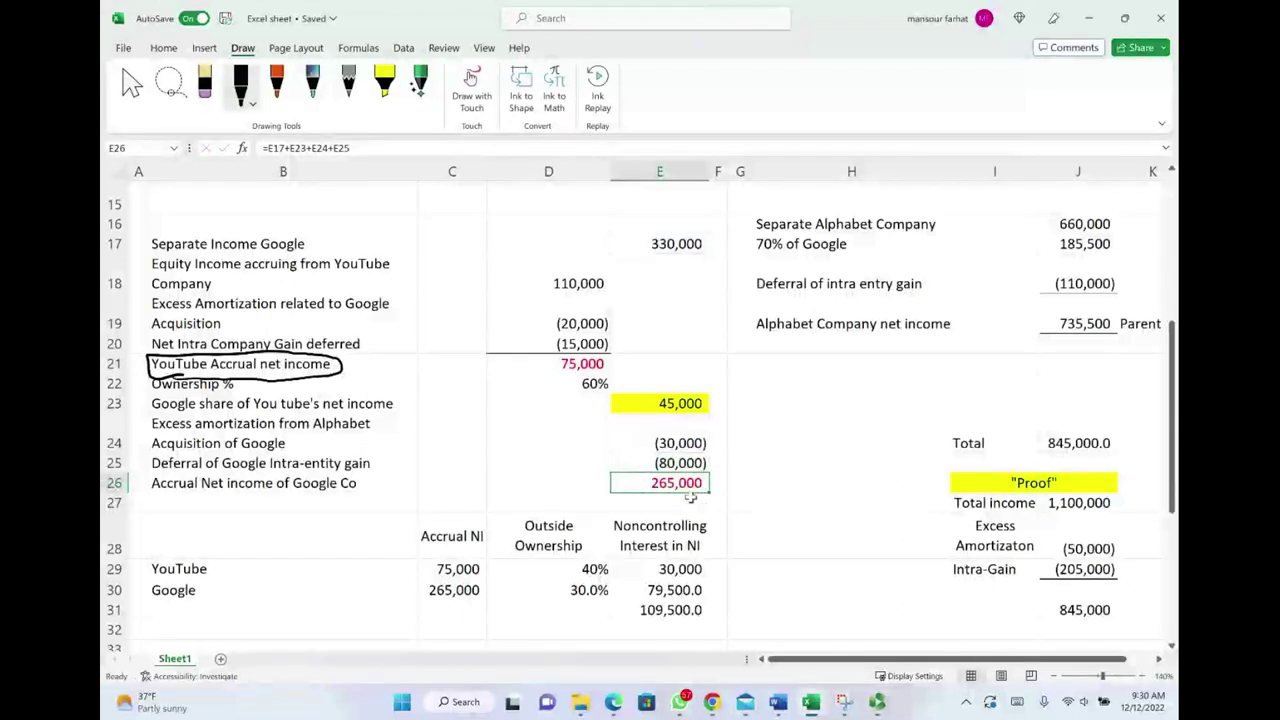
Step: Ink-circle Google's 265,000 accrual income and the yellow 45,000 share, with an arrow linking them
mouse_move(690, 497)
mouse_down()
mouse_move(640, 472)
mouse_move(716, 476)
mouse_move(602, 490)
mouse_move(555, 387)
mouse_up()
mouse_move(644, 391)
mouse_down()
mouse_move(736, 410)
mouse_move(668, 387)
mouse_up()
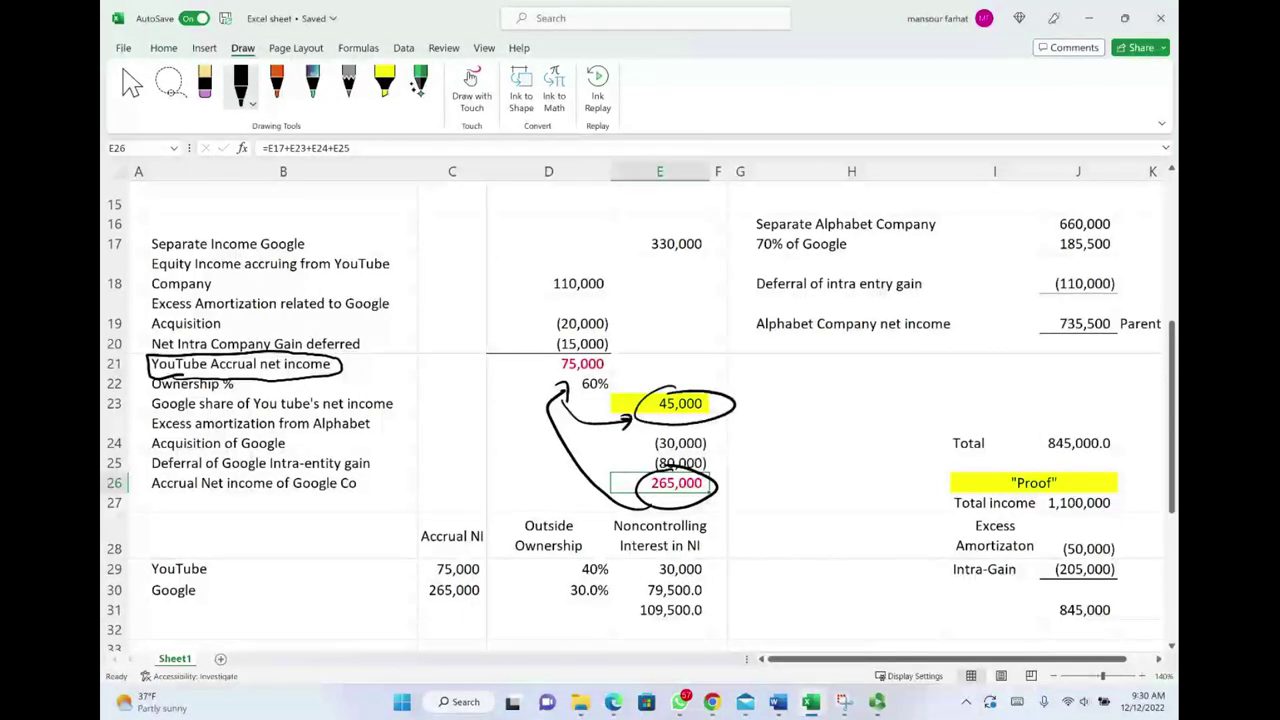
scroll(761, 485, up, 1)
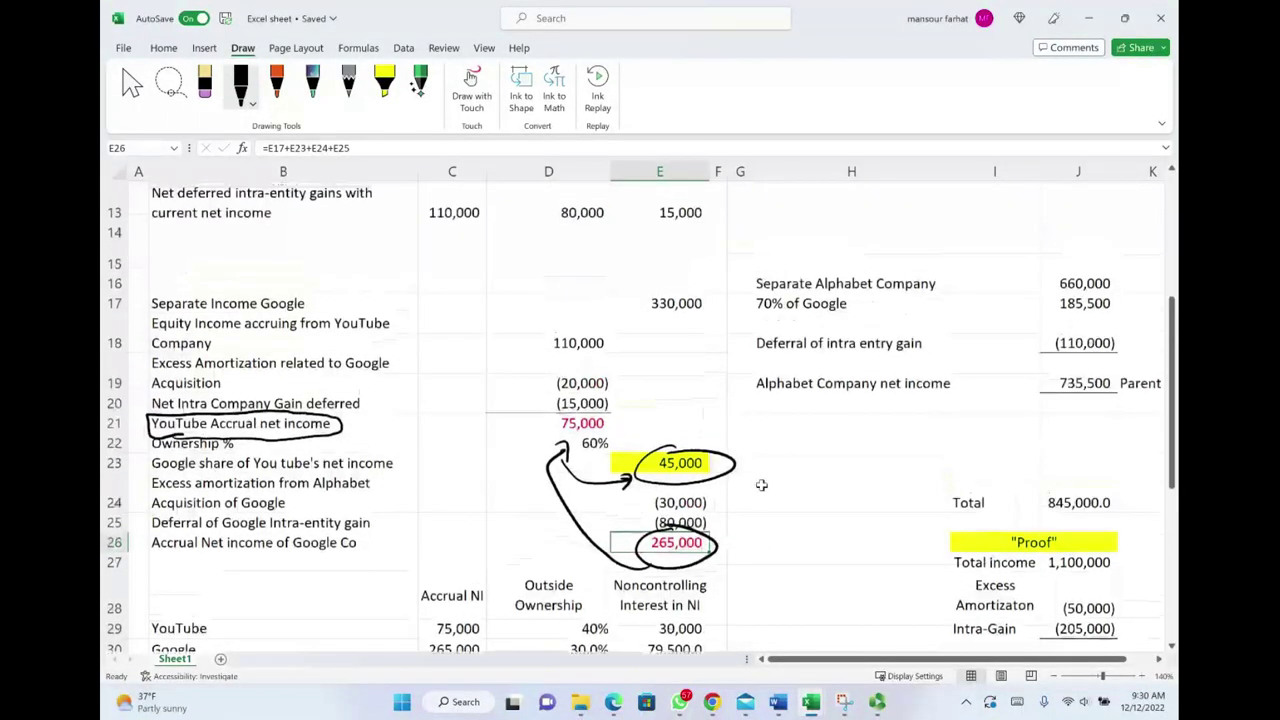
scroll(900, 345, up, 2)
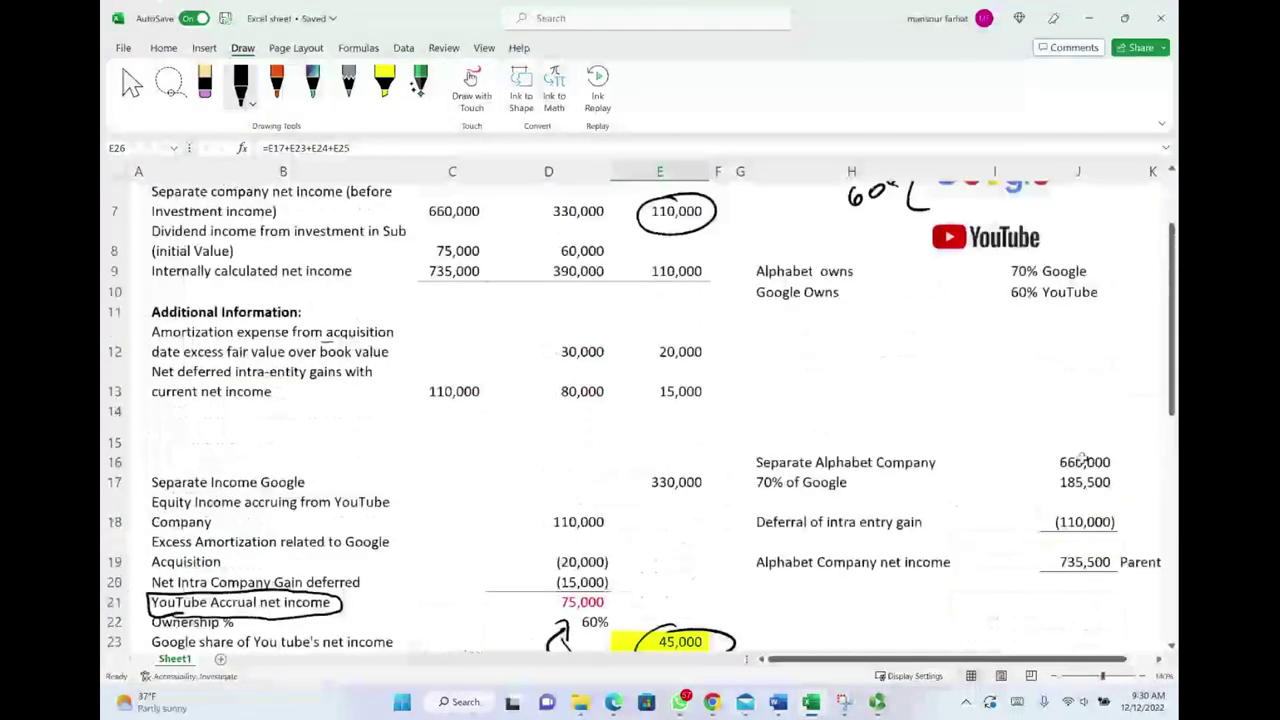
Step: Link J16 to Alphabet's 660,000 separate income with =C7
scroll(1017, 469, up, 1)
click(1093, 522)
text(=C7)
key(Return)
click(440, 370)
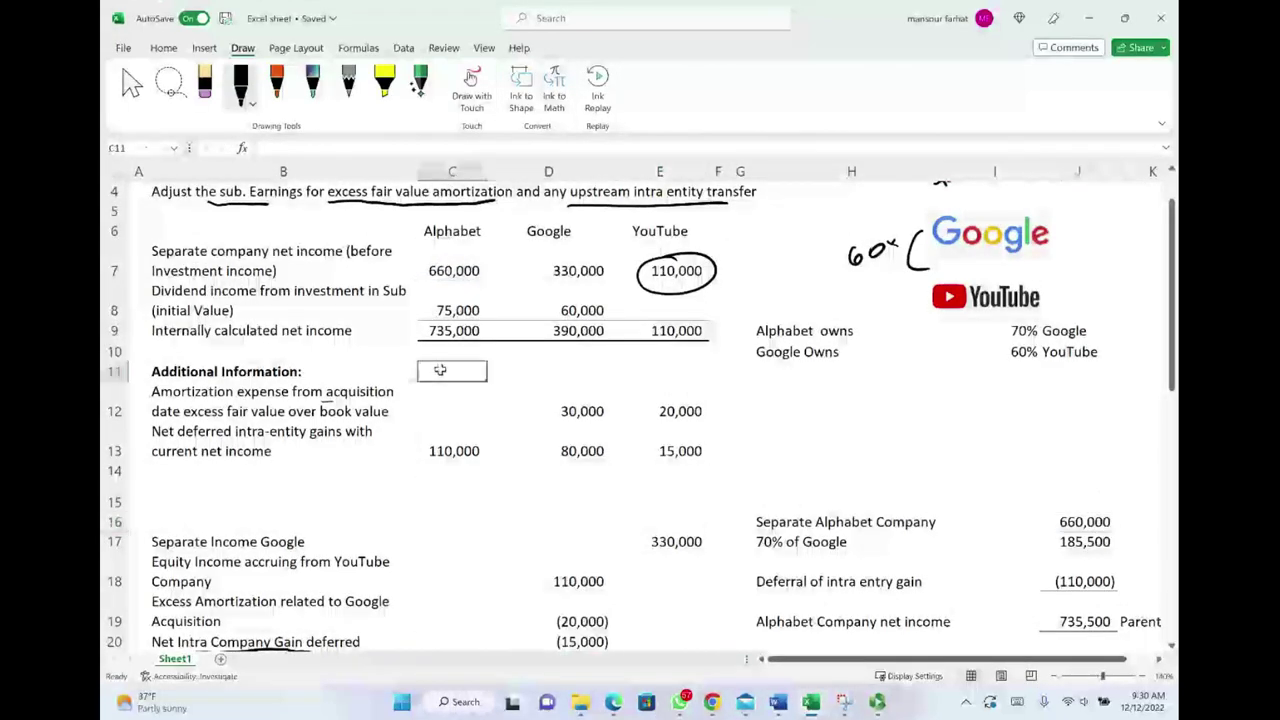
Step: Inspect J17's 185,500 Google share formula =E26*I9 without changing it
scroll(1070, 530, down, 1)
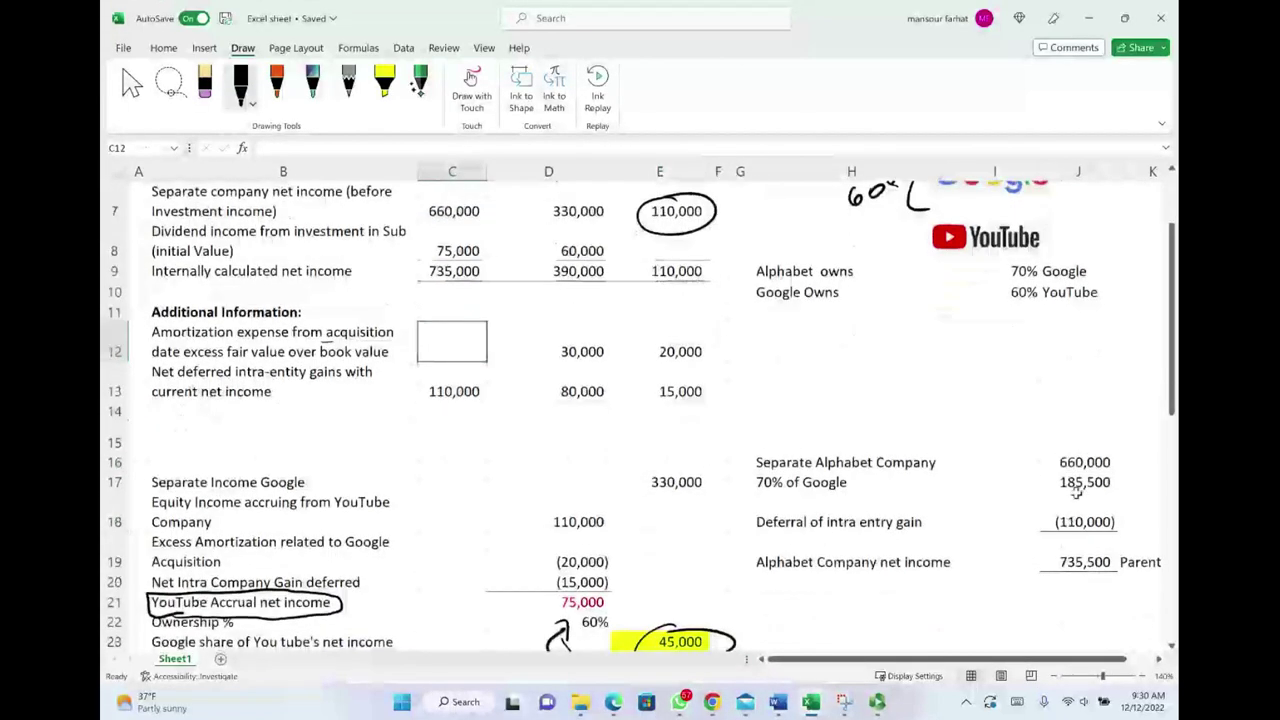
click(1086, 481)
double_click(1086, 481)
scroll(1076, 493, down, 1)
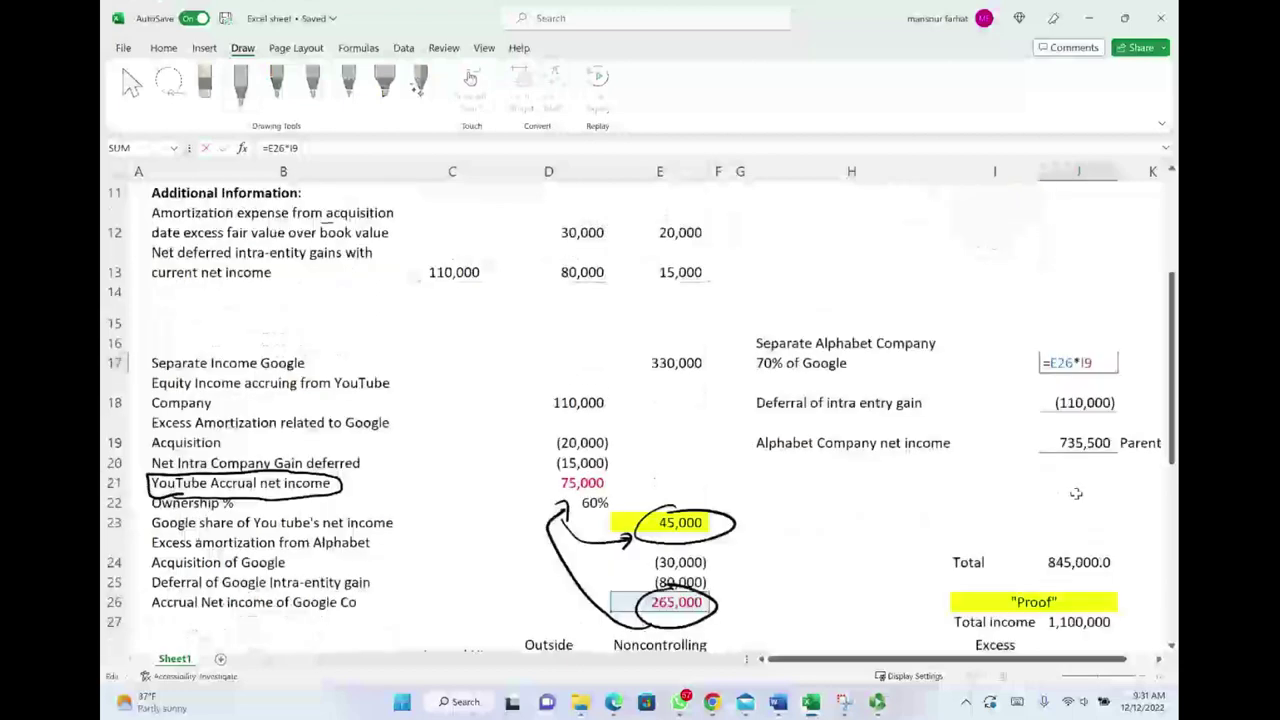
key(Escape)
Step: Delete the old ink, circle 265,000, and draw an arrow from it up to 185,500
scroll(1074, 487, down, 1)
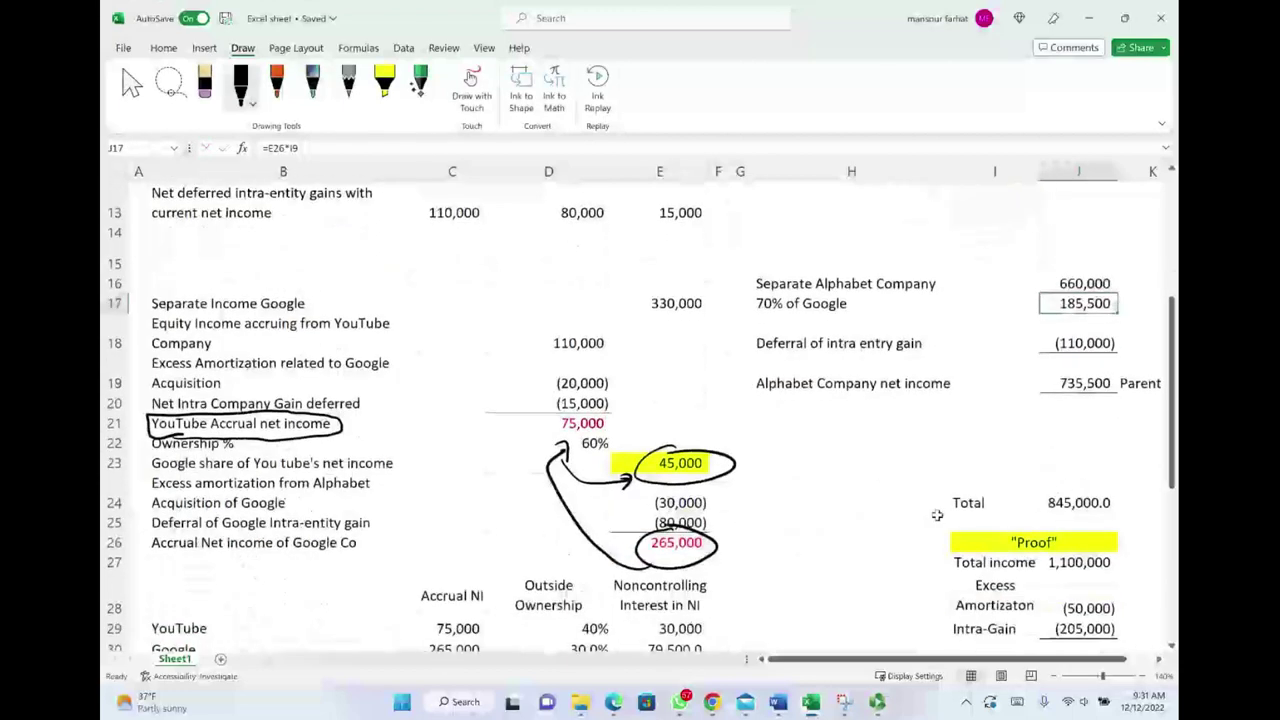
click(726, 543)
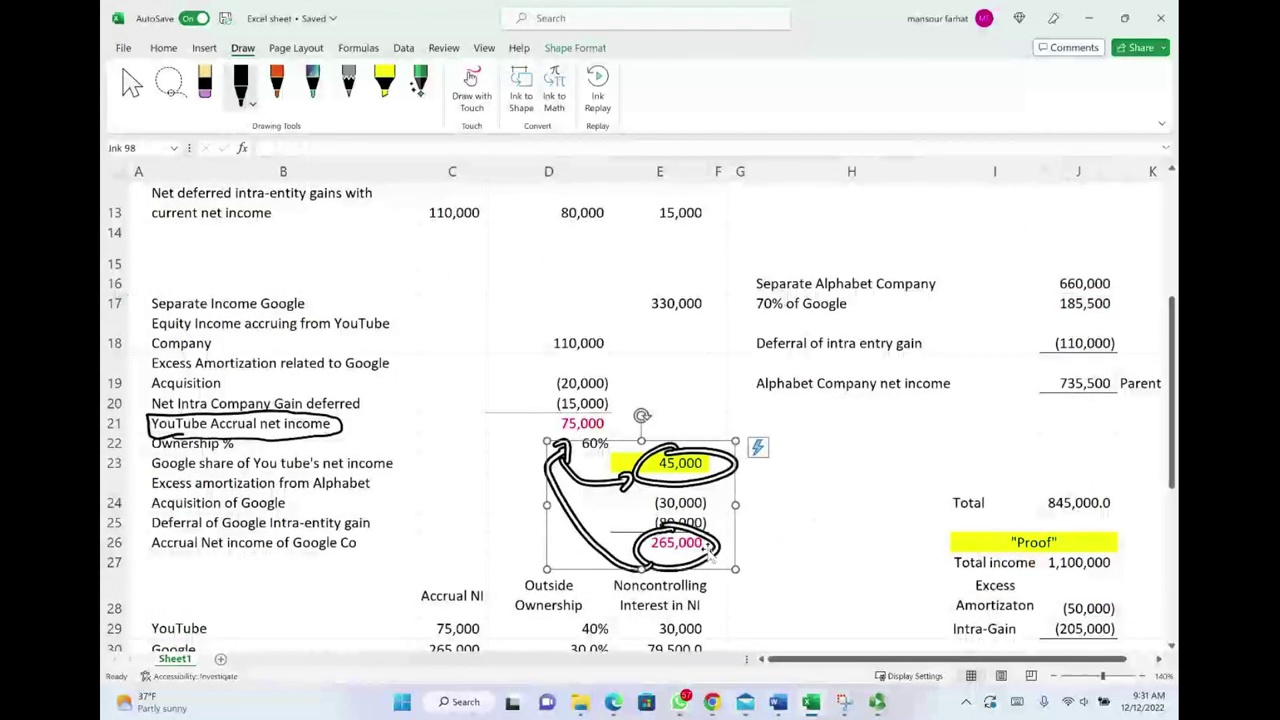
key(Delete)
drag(688, 522, 711, 503)
mouse_move(728, 548)
mouse_down()
mouse_move(990, 395)
mouse_move(1038, 328)
mouse_up()
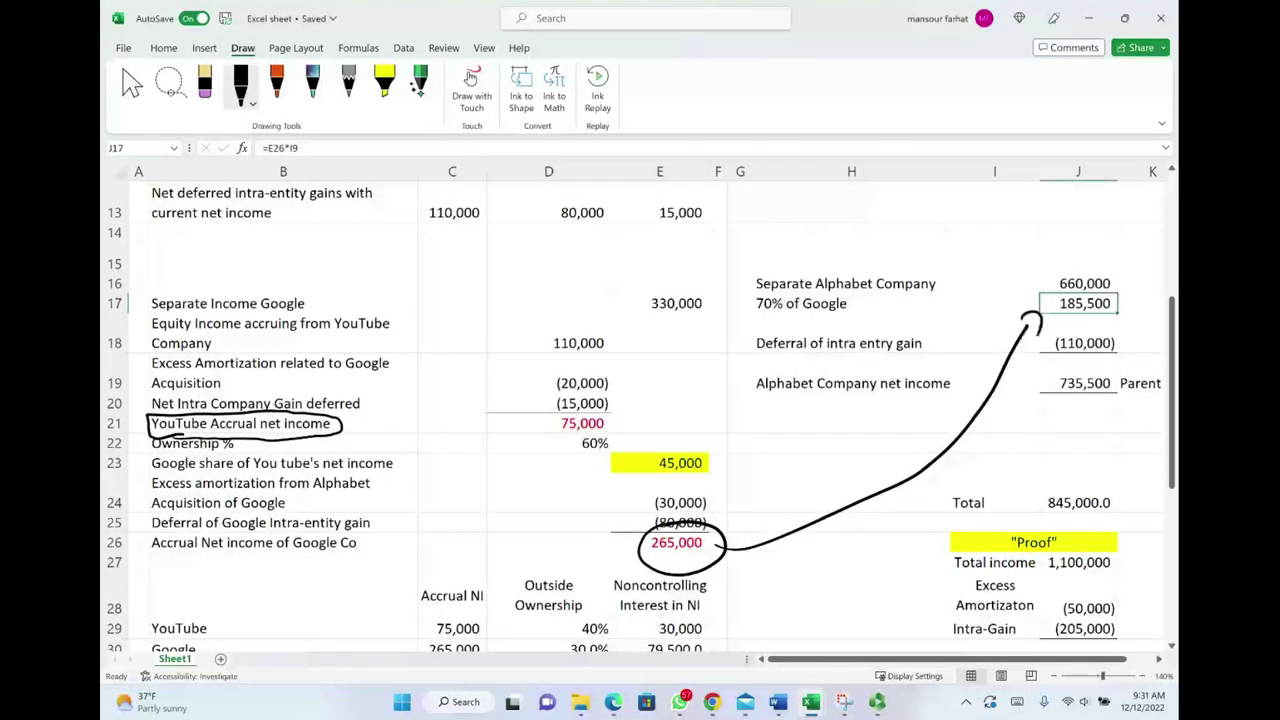
double_click(1106, 312)
key(Escape)
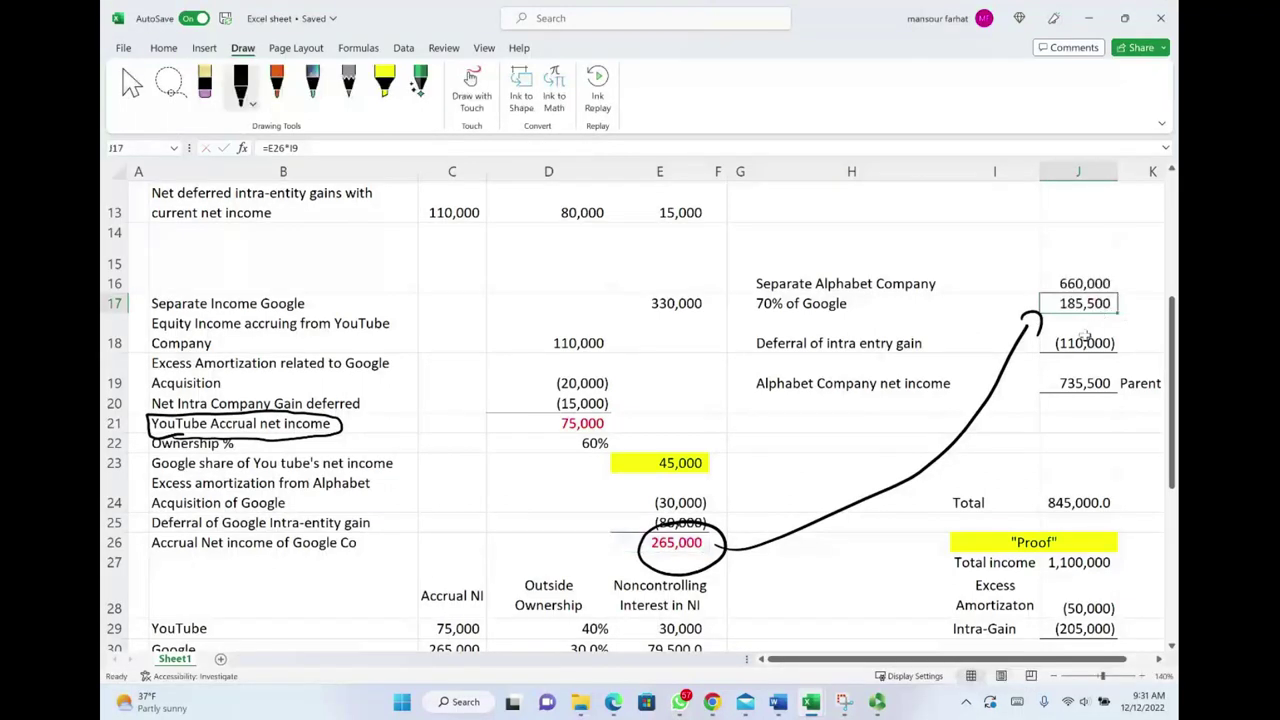
Step: Retrace the 185,500 formula's inputs, then delete the ink arrow and circle
scroll(1084, 335, up, 1)
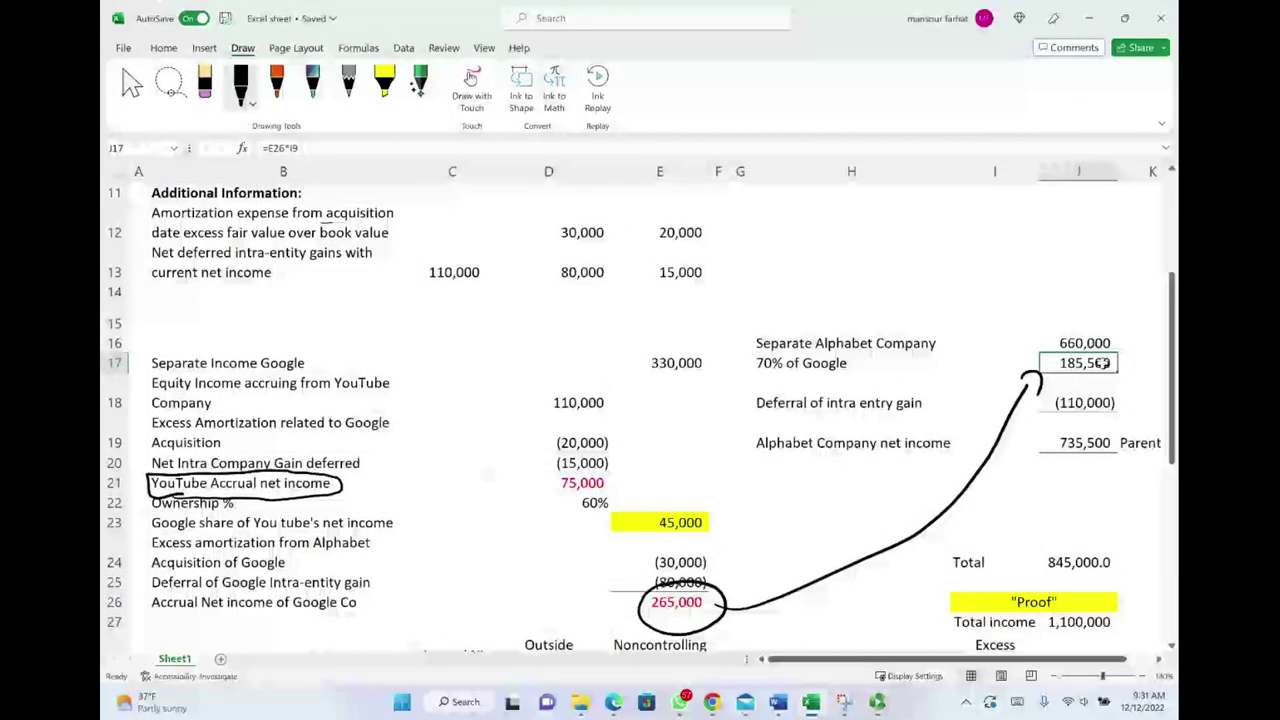
double_click(1100, 363)
scroll(898, 455, up, 3)
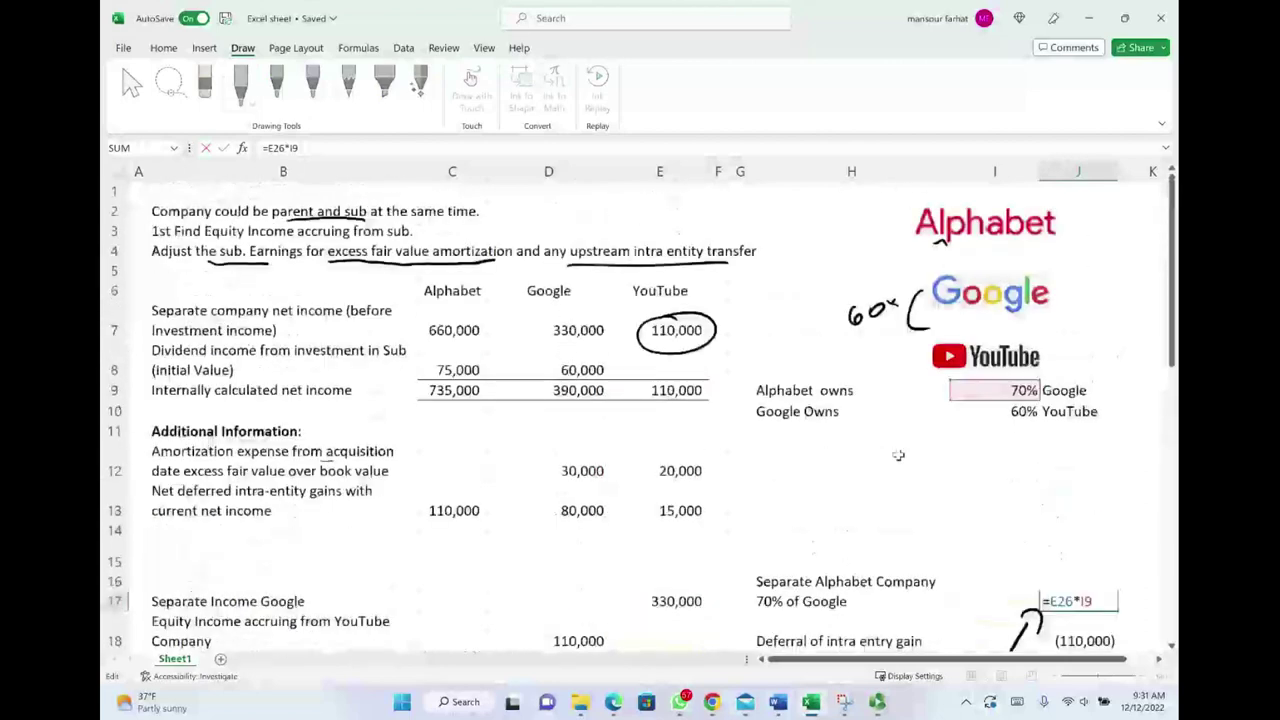
scroll(1016, 394, down, 3)
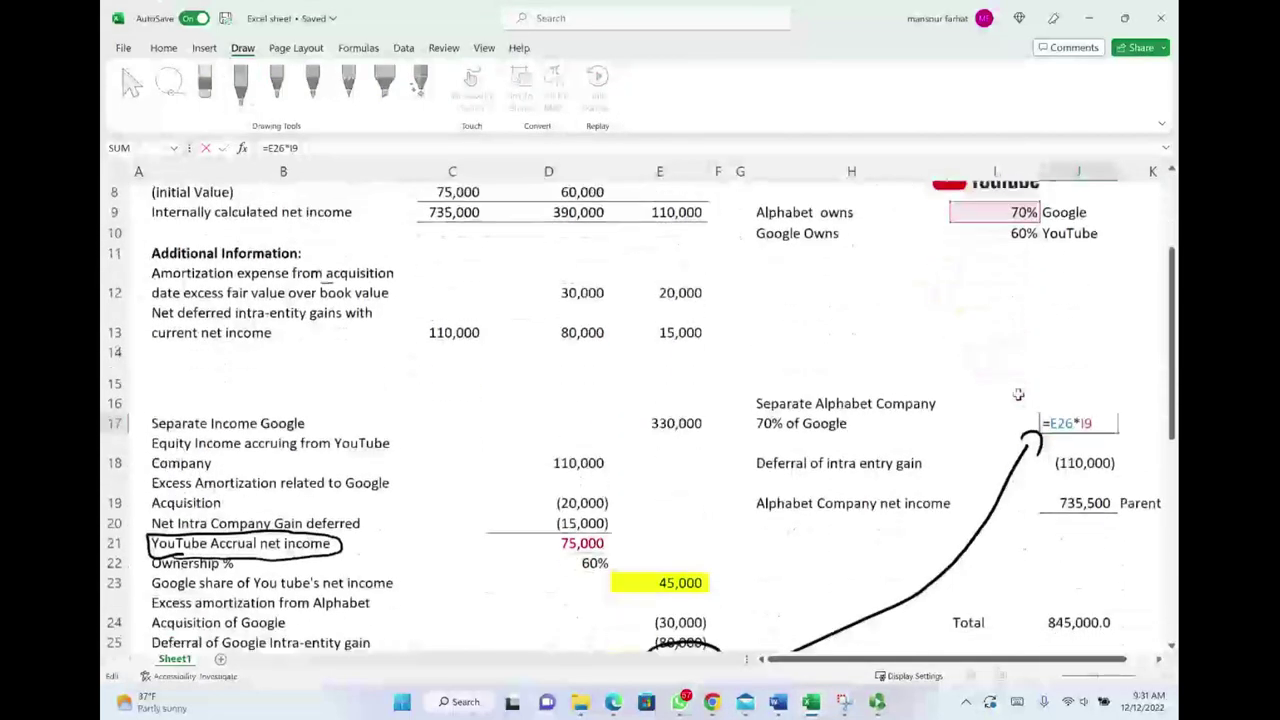
key(Escape)
click(1000, 500)
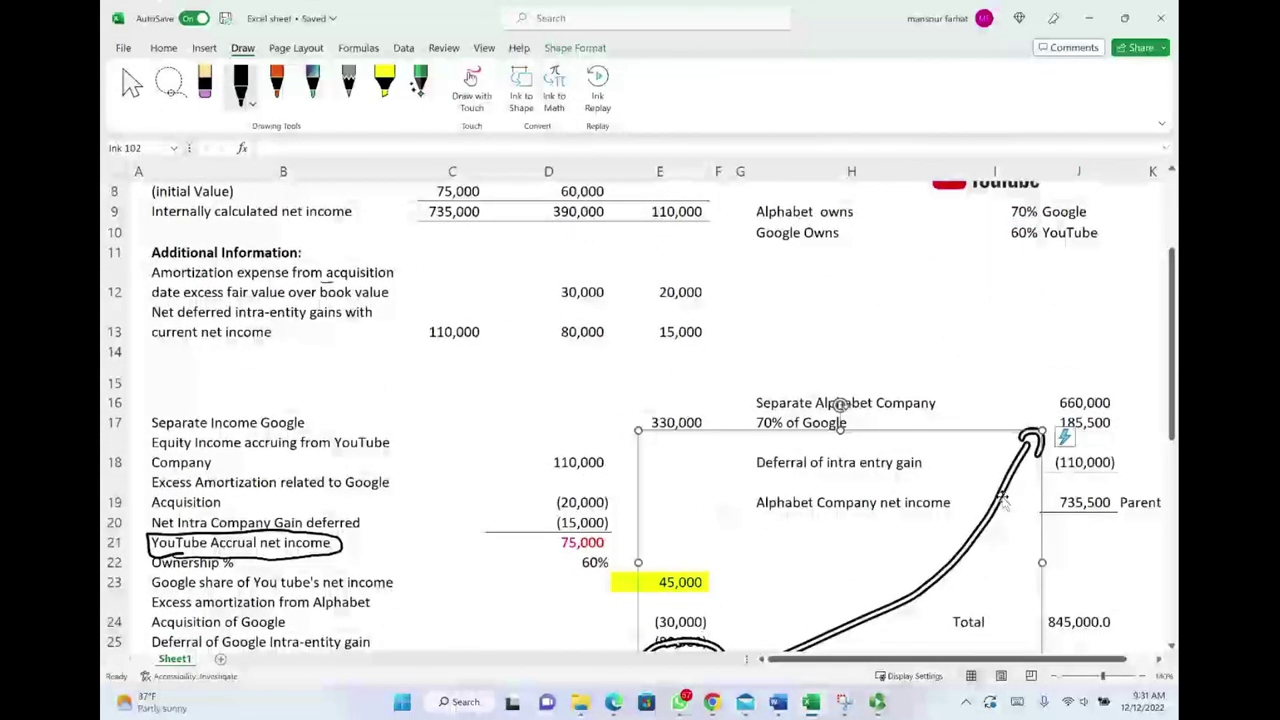
key(Delete)
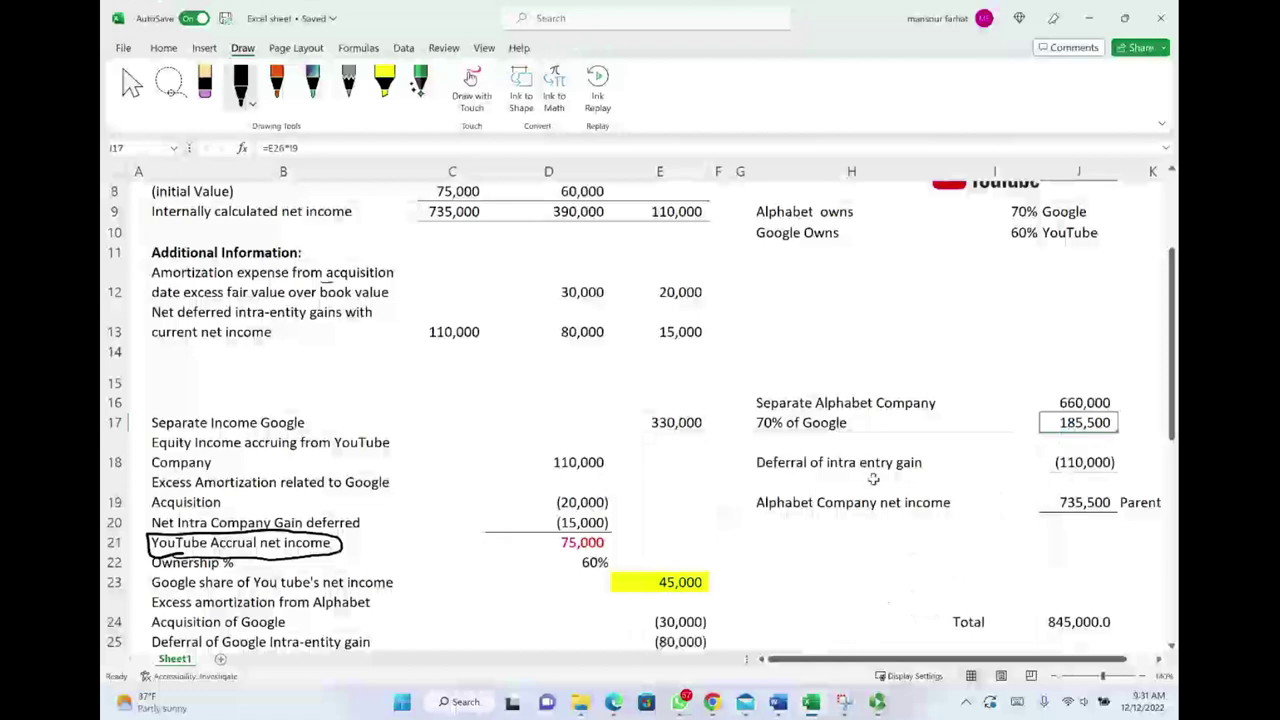
Step: Inspect the 110,000 intra-entity gain in C13 without changing it
scroll(567, 451, up, 2)
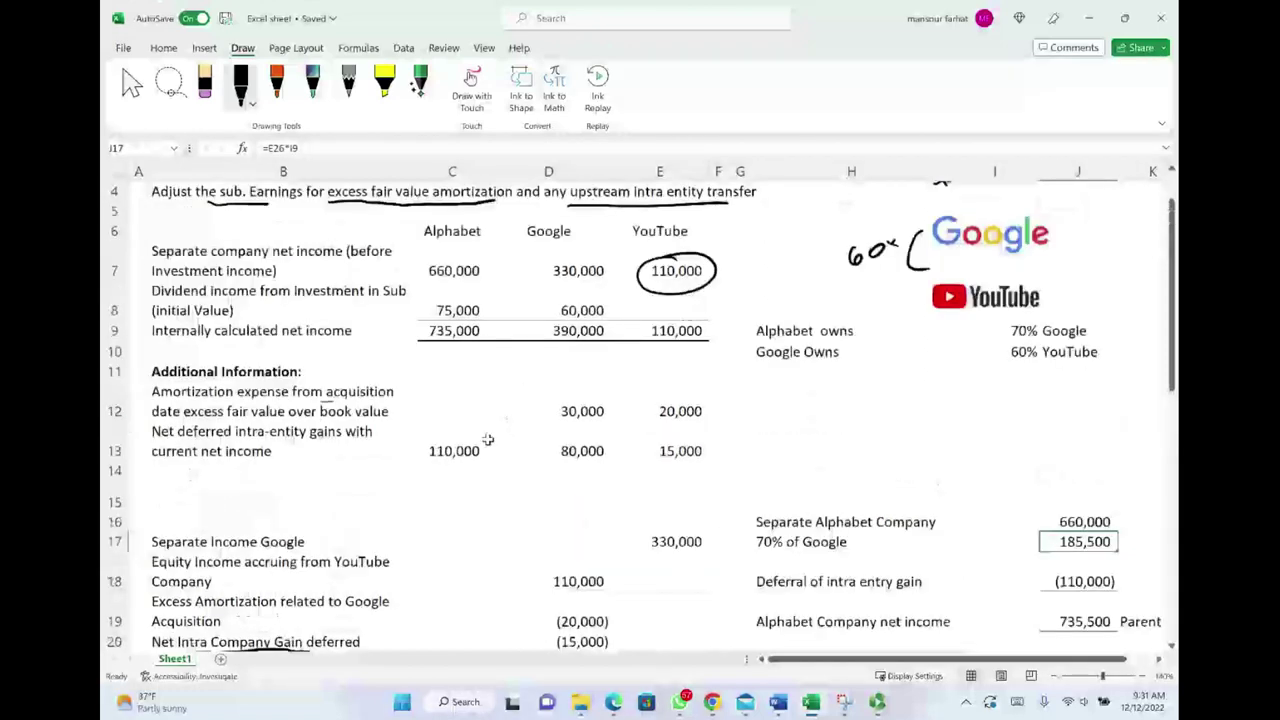
double_click(440, 440)
key(Escape)
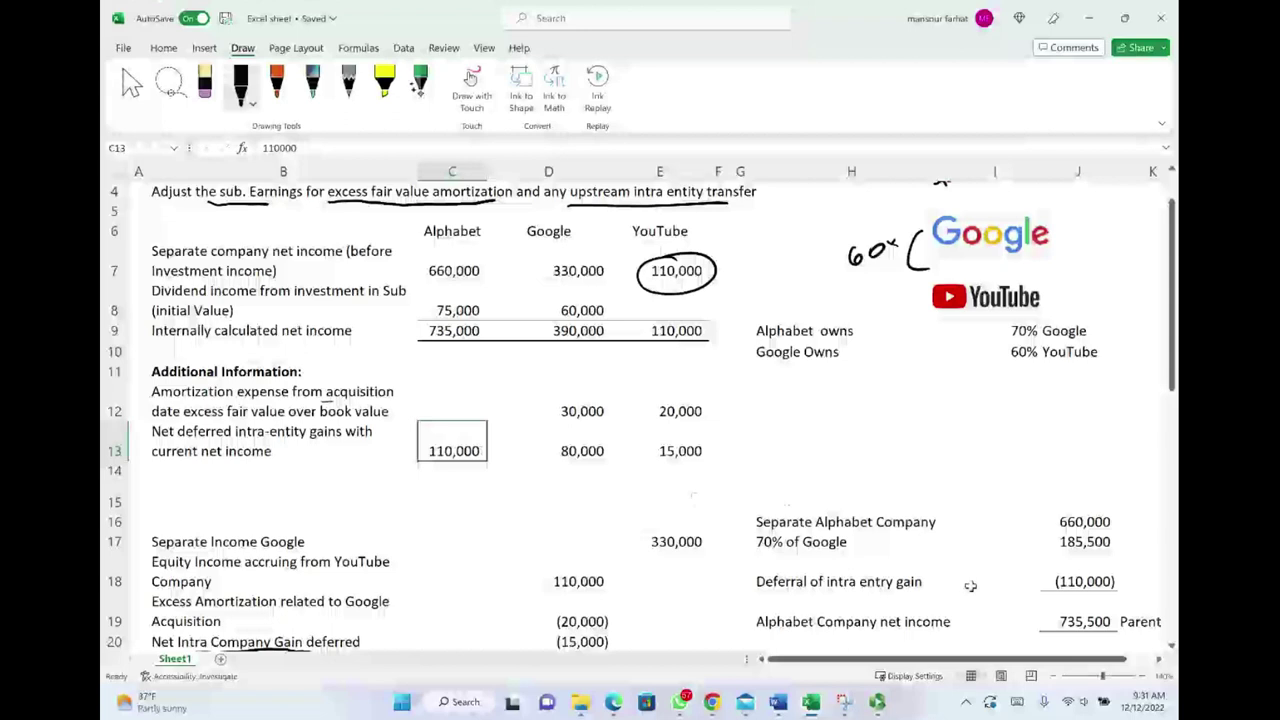
Step: Ink-circle Alphabet's 735,500 net income in J19, then inspect C29's =D21 accrual income formula
scroll(1110, 520, down, 1)
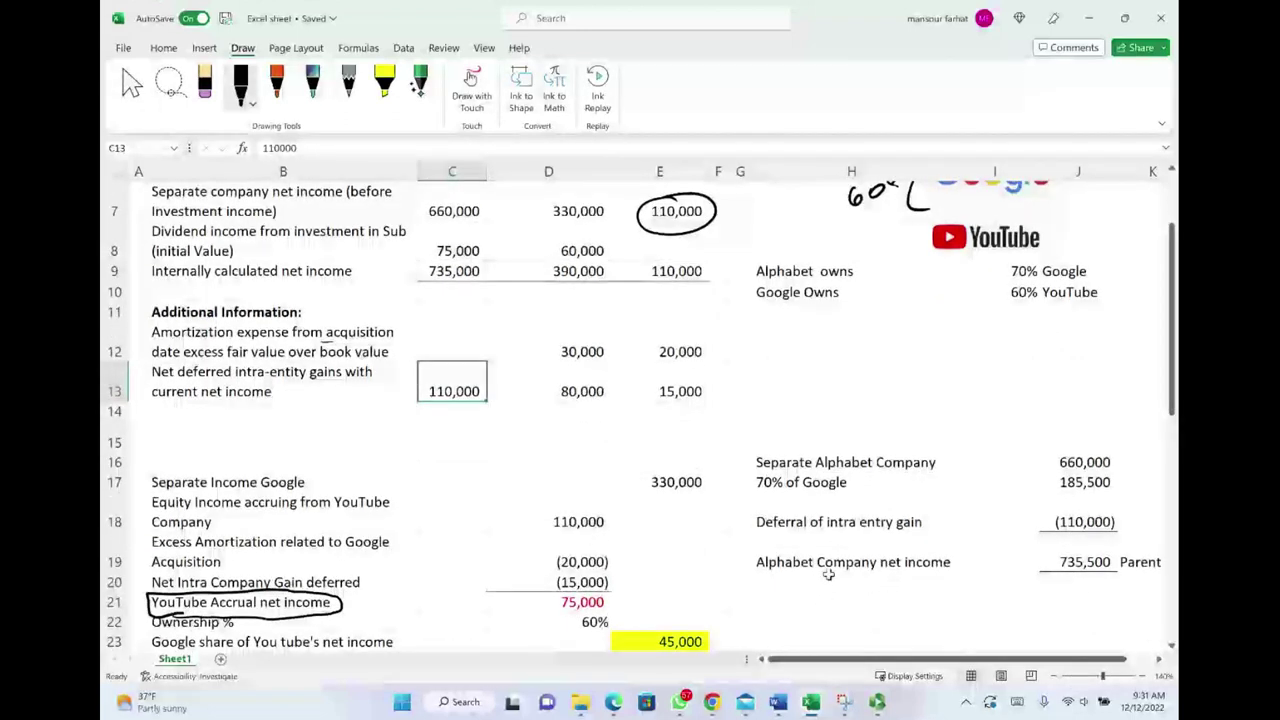
click(1089, 562)
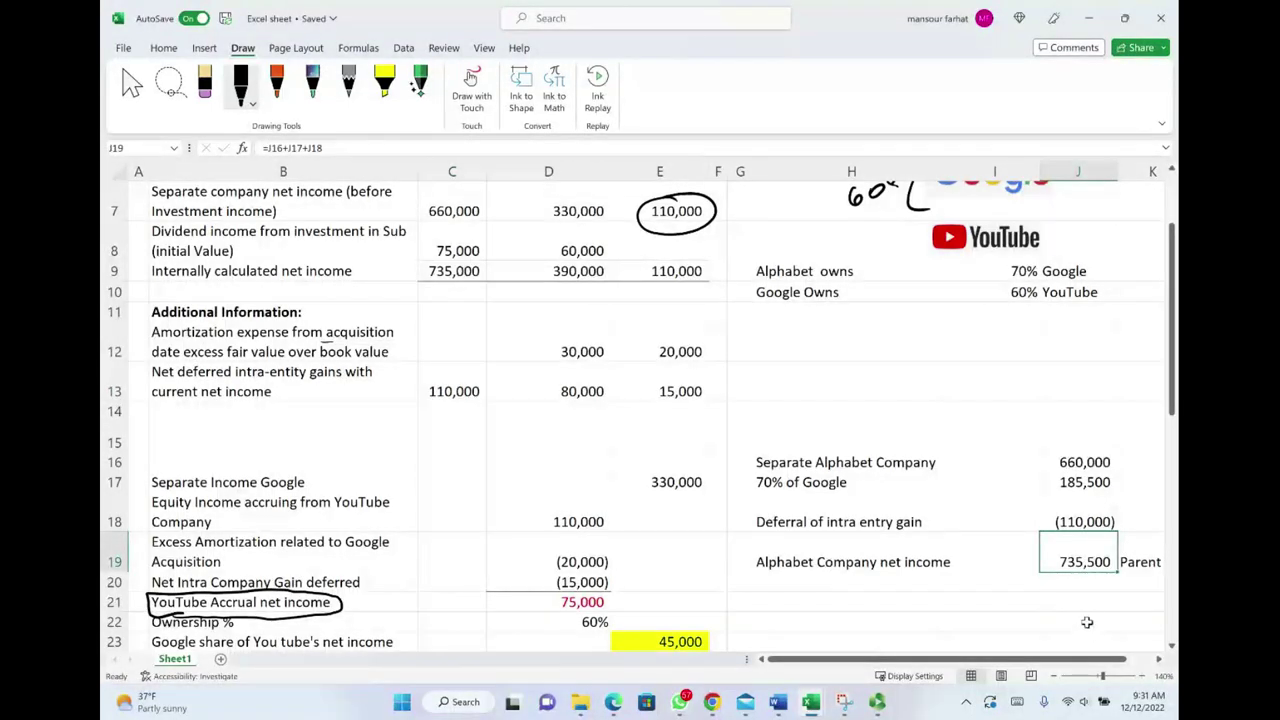
mouse_move(1085, 546)
mouse_down()
mouse_move(1046, 575)
mouse_move(1115, 548)
mouse_move(1072, 546)
mouse_up()
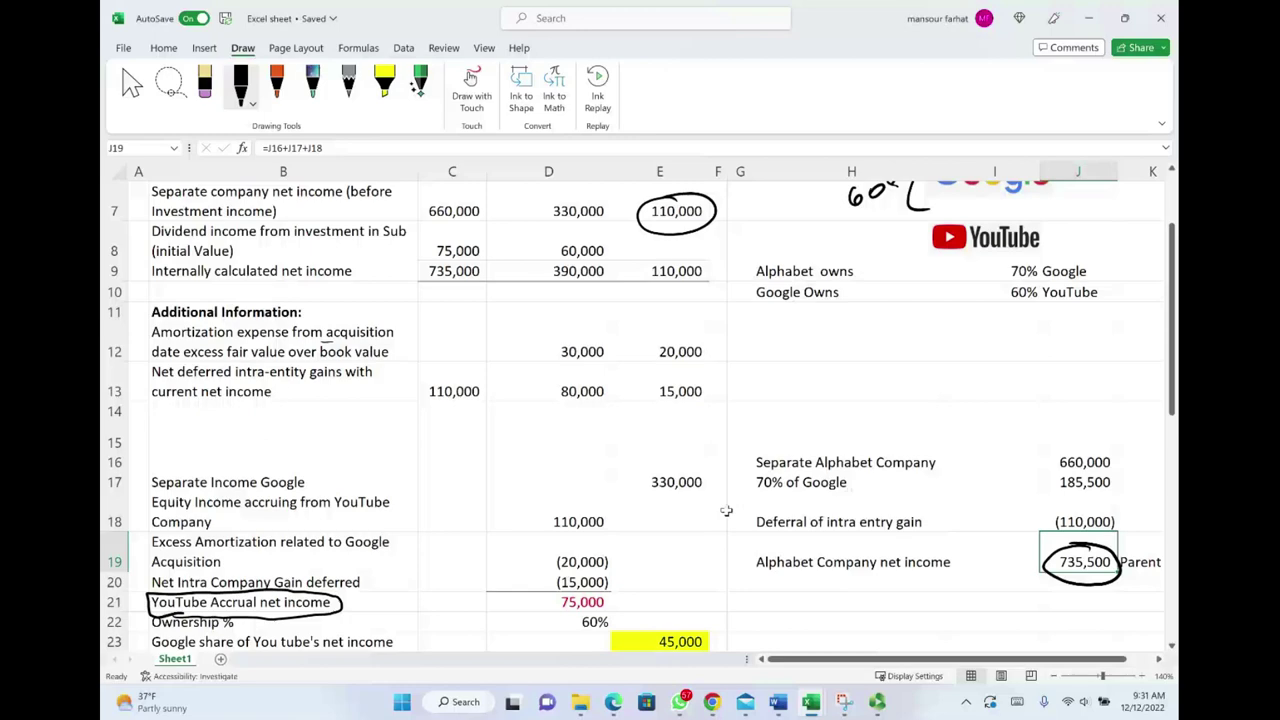
scroll(726, 511, down, 3)
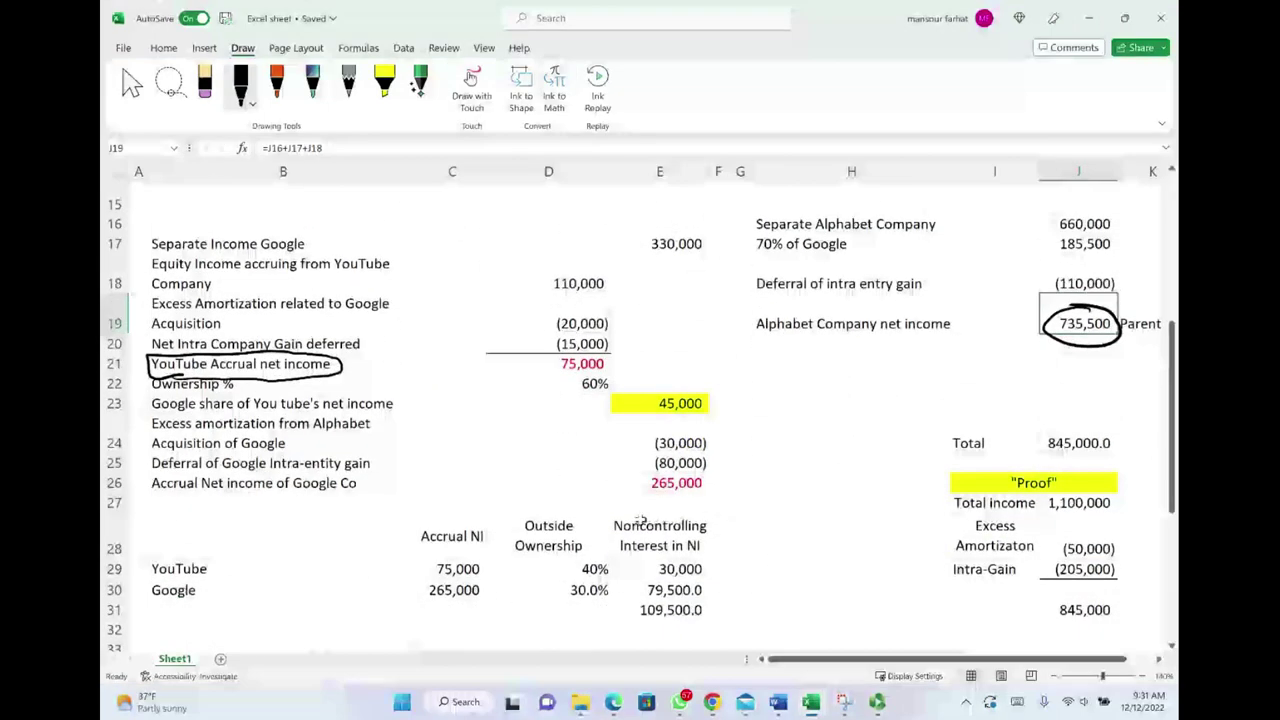
double_click(466, 569)
Step: Sketch ink notes about YouTube's 60% and 40% ownership, then erase them
key(Escape)
click(581, 569)
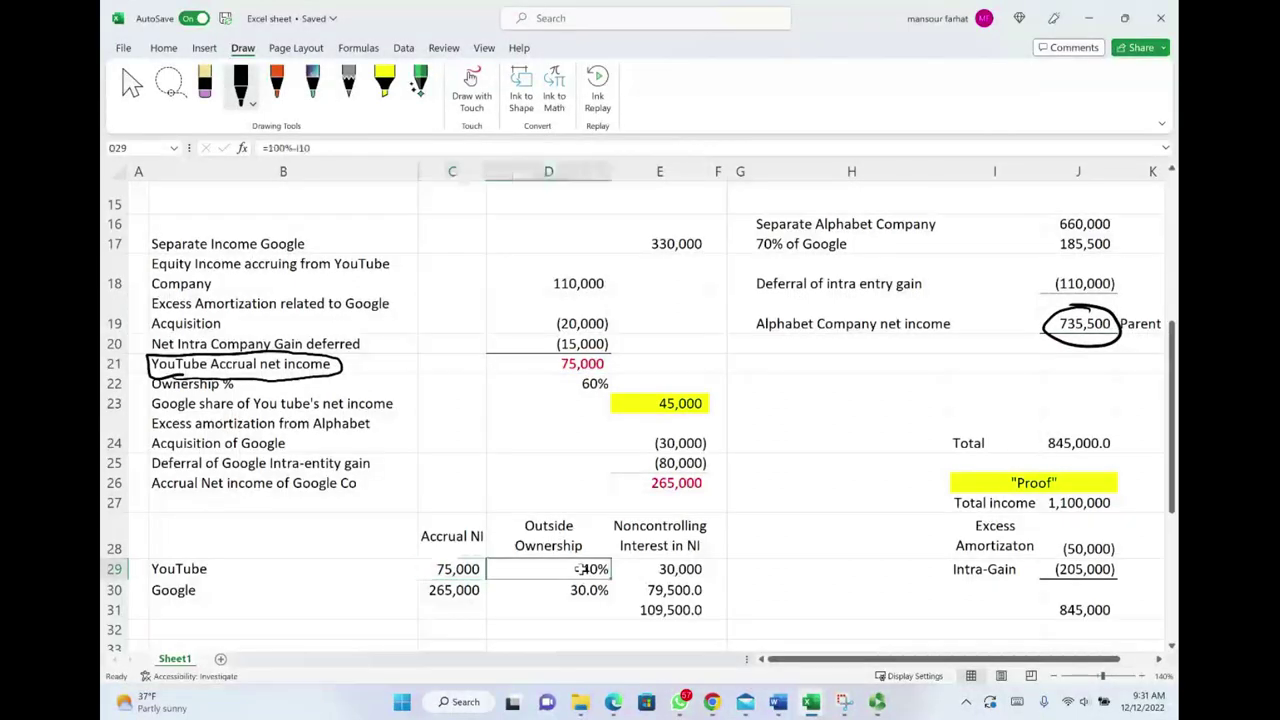
drag(237, 545, 210, 568)
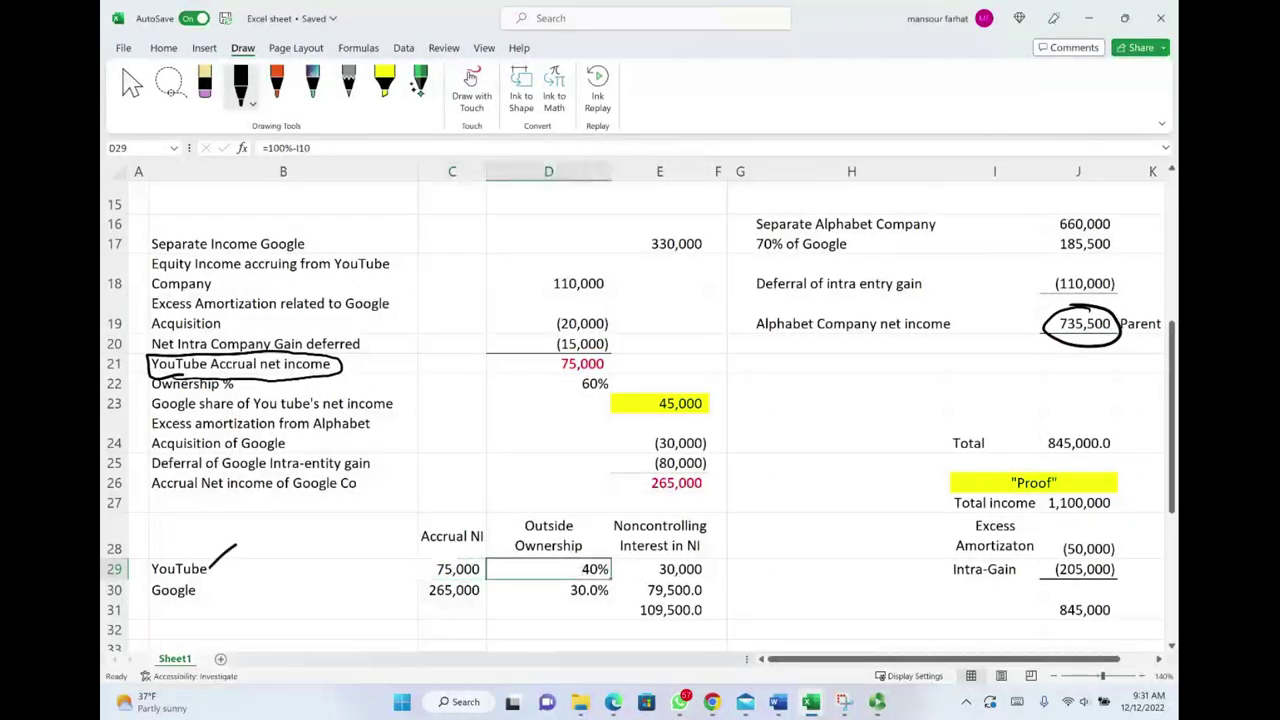
drag(270, 514, 277, 522)
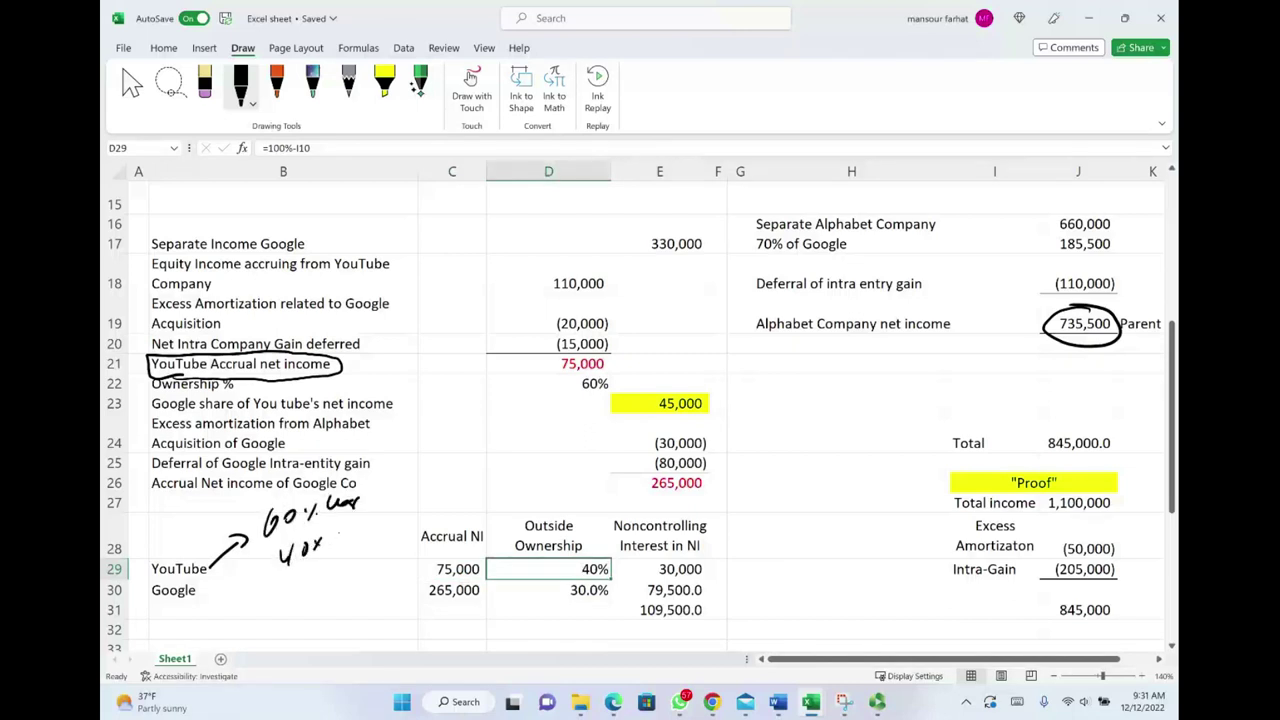
mouse_move(604, 556)
mouse_down()
mouse_move(578, 574)
mouse_move(610, 566)
mouse_move(612, 548)
mouse_up()
key(ctrl+z)
mouse_move(510, 591)
mouse_down()
mouse_move(300, 555)
mouse_move(270, 515)
mouse_up()
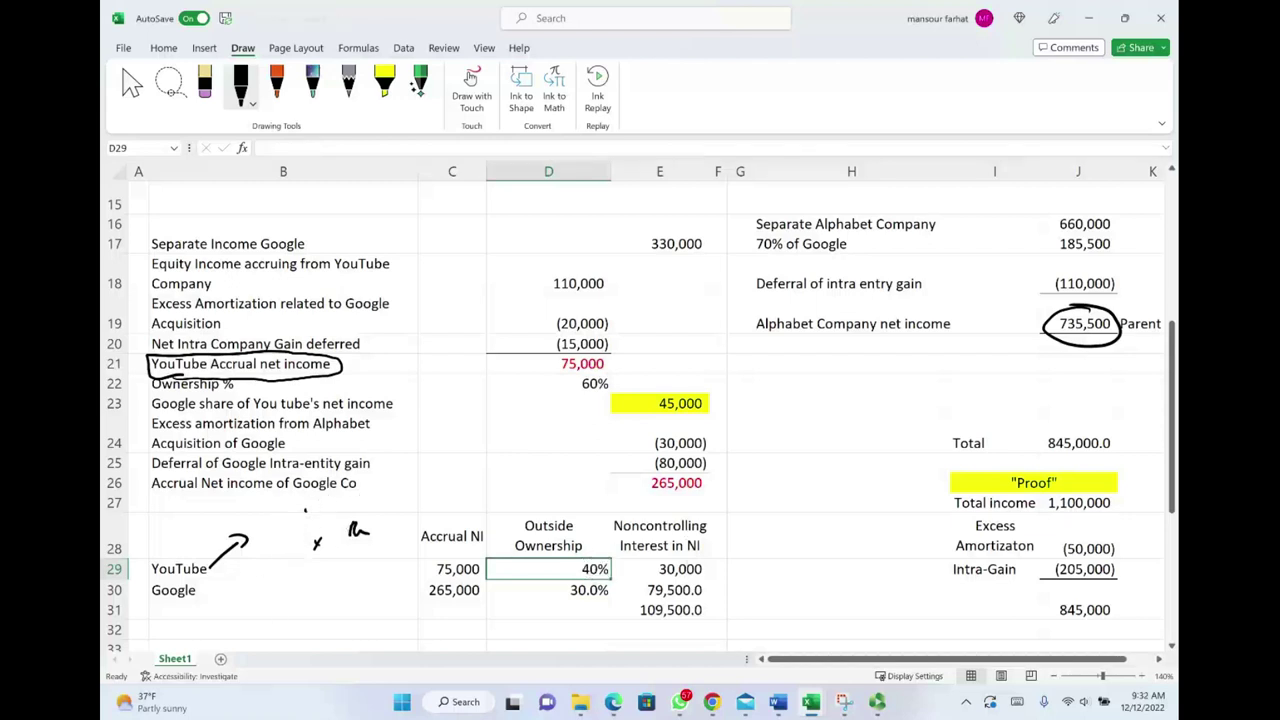
mouse_move(336, 524)
mouse_down()
mouse_move(268, 527)
mouse_move(211, 569)
mouse_move(227, 600)
mouse_up()
Step: Handwrite 70% and 30% others beside Google, circle 265,000, and add an equals before 79,500.0
mouse_move(245, 580)
mouse_down()
mouse_move(250, 596)
mouse_move(286, 590)
mouse_move(216, 630)
mouse_move(232, 624)
mouse_up()
click(264, 584)
mouse_move(238, 620)
mouse_down()
mouse_move(246, 636)
mouse_move(280, 620)
mouse_move(304, 628)
mouse_move(320, 610)
mouse_move(344, 616)
mouse_up()
mouse_move(468, 578)
mouse_down()
mouse_move(486, 600)
mouse_move(474, 577)
mouse_move(524, 598)
mouse_up()
drag(628, 588, 642, 594)
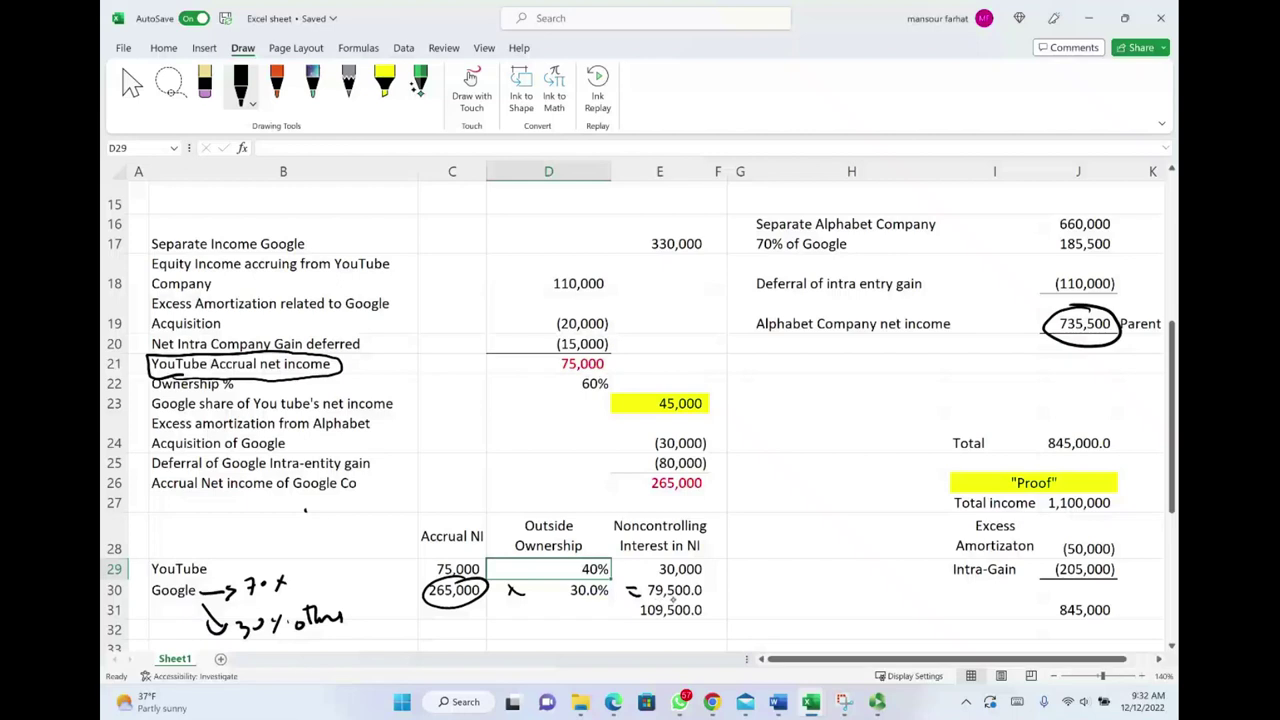
Step: Circle the 109,500.0 noncontrolling interest total, then delete that ink circle
mouse_move(666, 598)
mouse_down()
mouse_move(634, 624)
mouse_move(706, 596)
mouse_move(660, 600)
mouse_up()
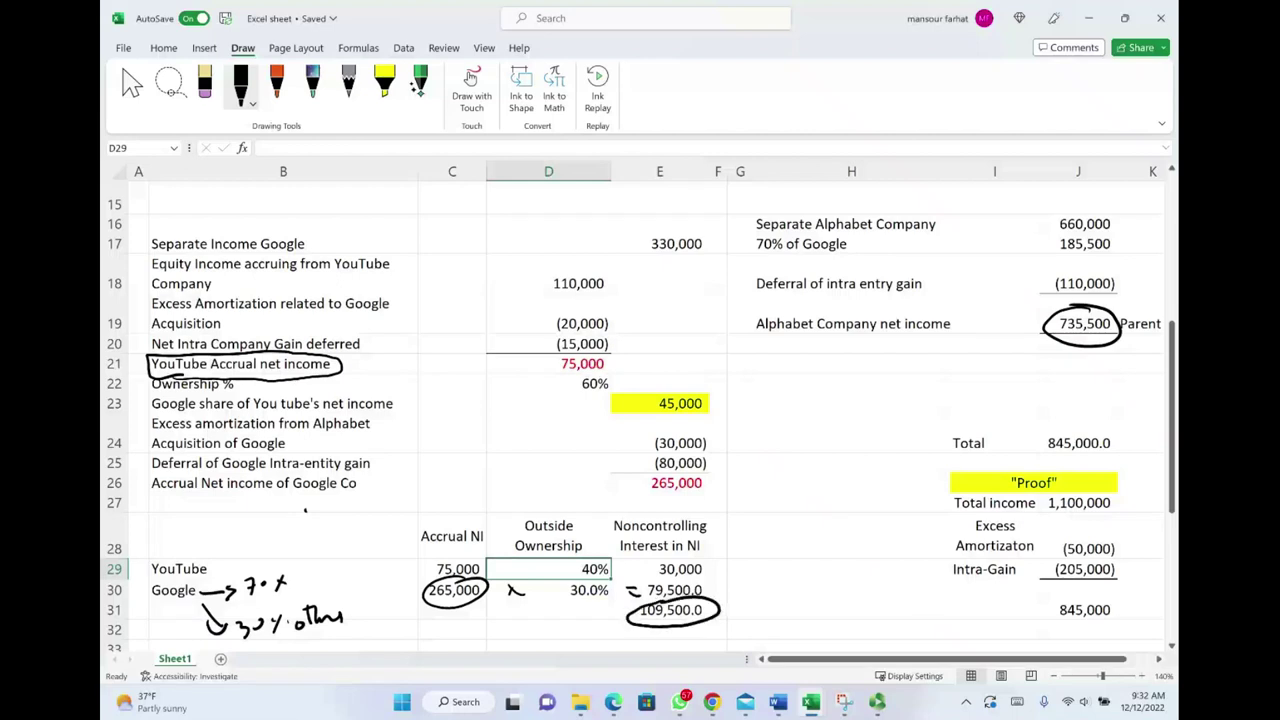
click(720, 610)
key(Escape)
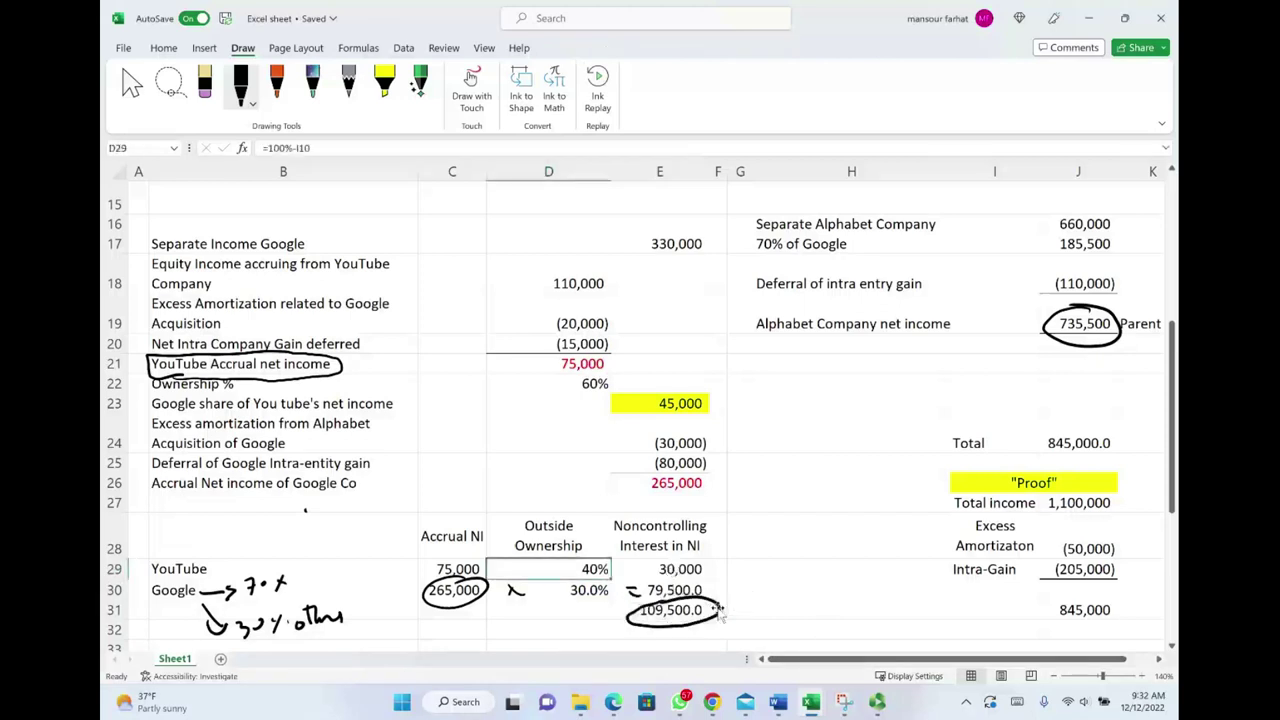
click(718, 610)
key(Delete)
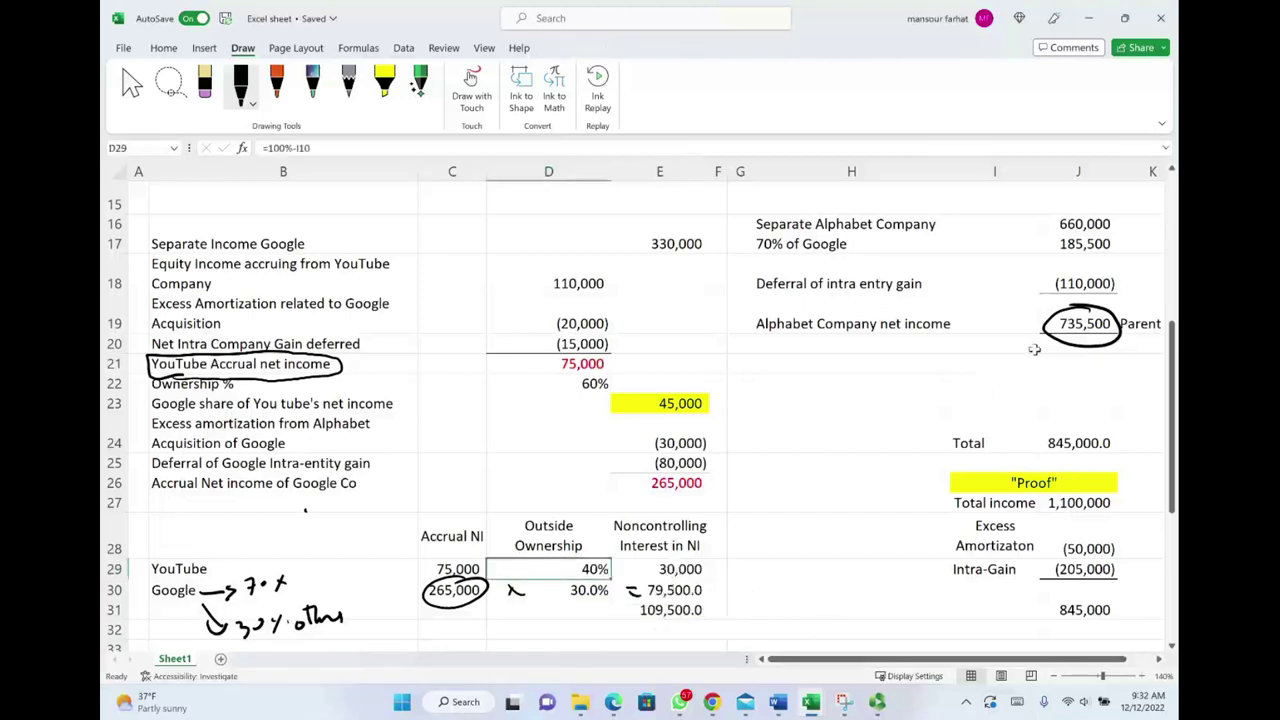
click(1085, 440)
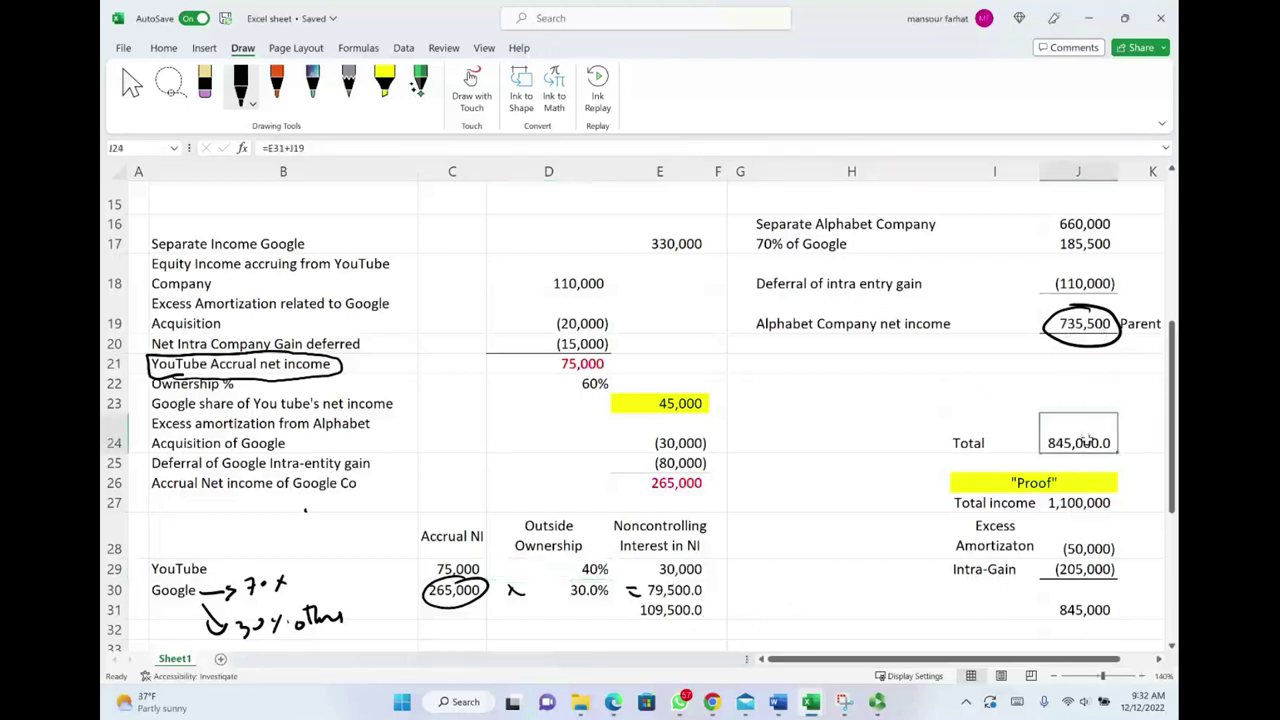
double_click(1085, 440)
key(Escape)
double_click(1085, 443)
key(Escape)
scroll(787, 475, up, 3)
scroll(787, 475, up, 2)
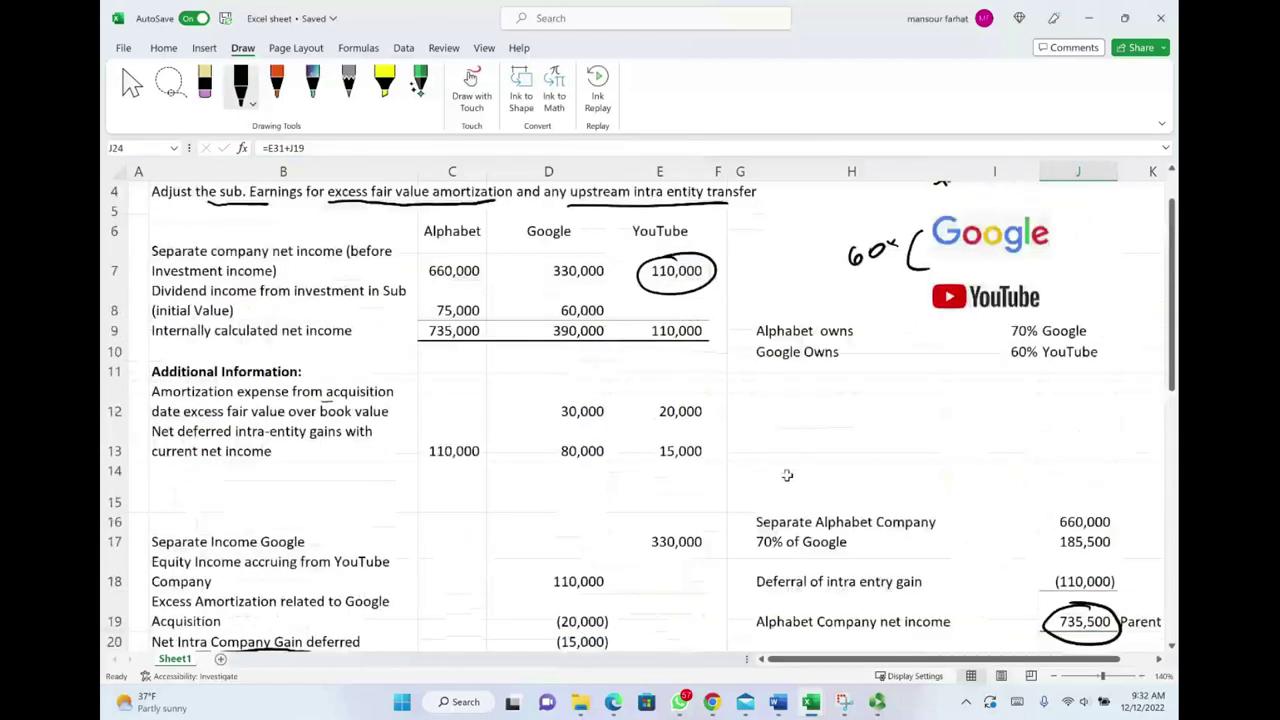
click(707, 284)
key(Delete)
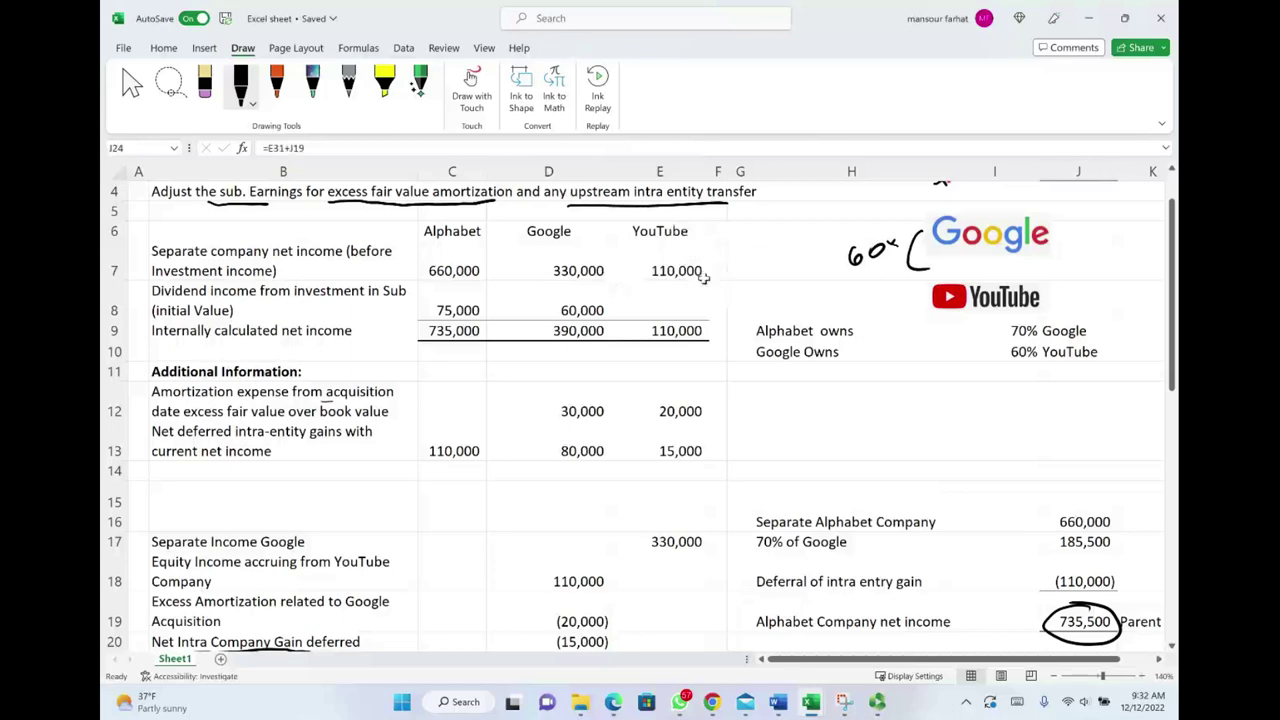
scroll(704, 279, down, 4)
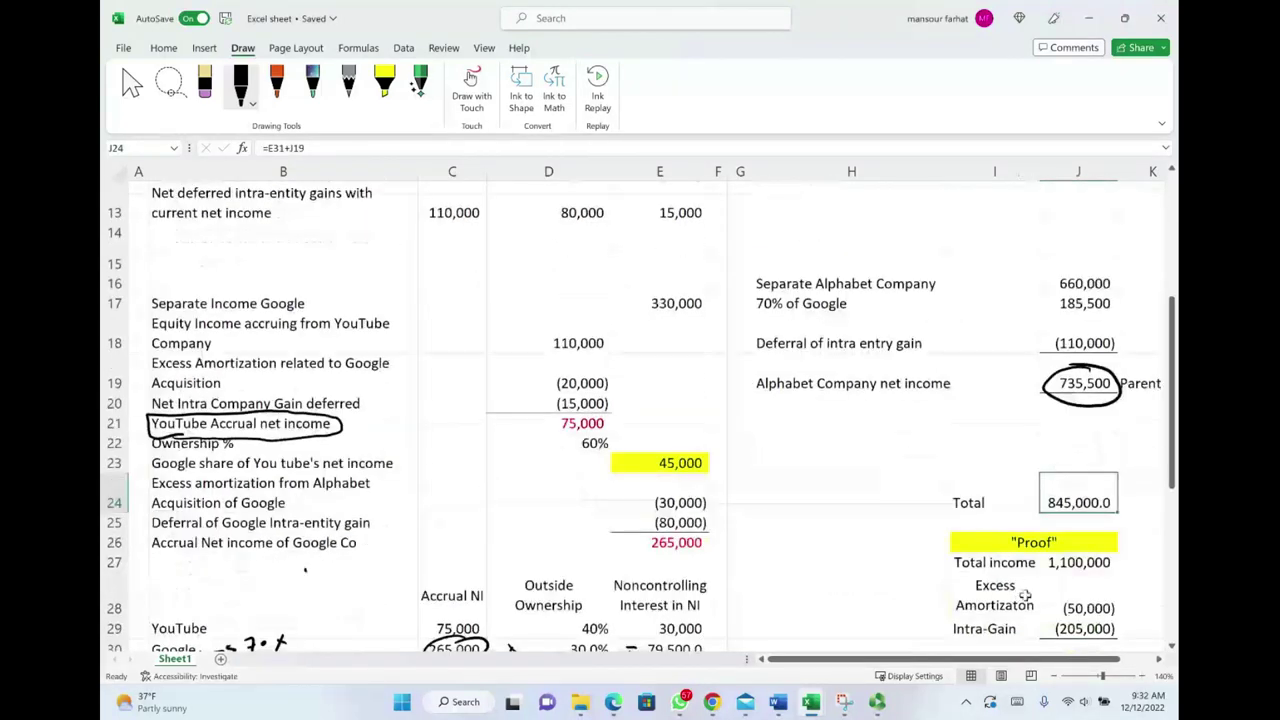
scroll(760, 450, up, 4)
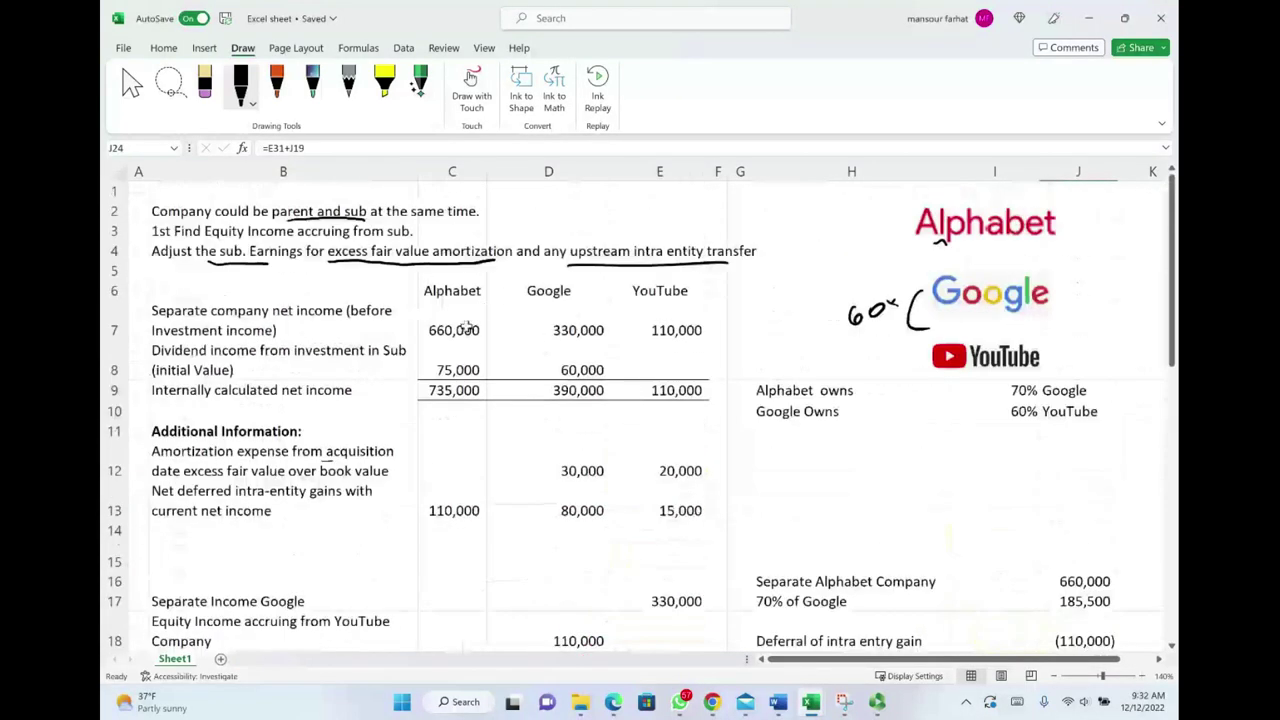
click(467, 332)
click(569, 335)
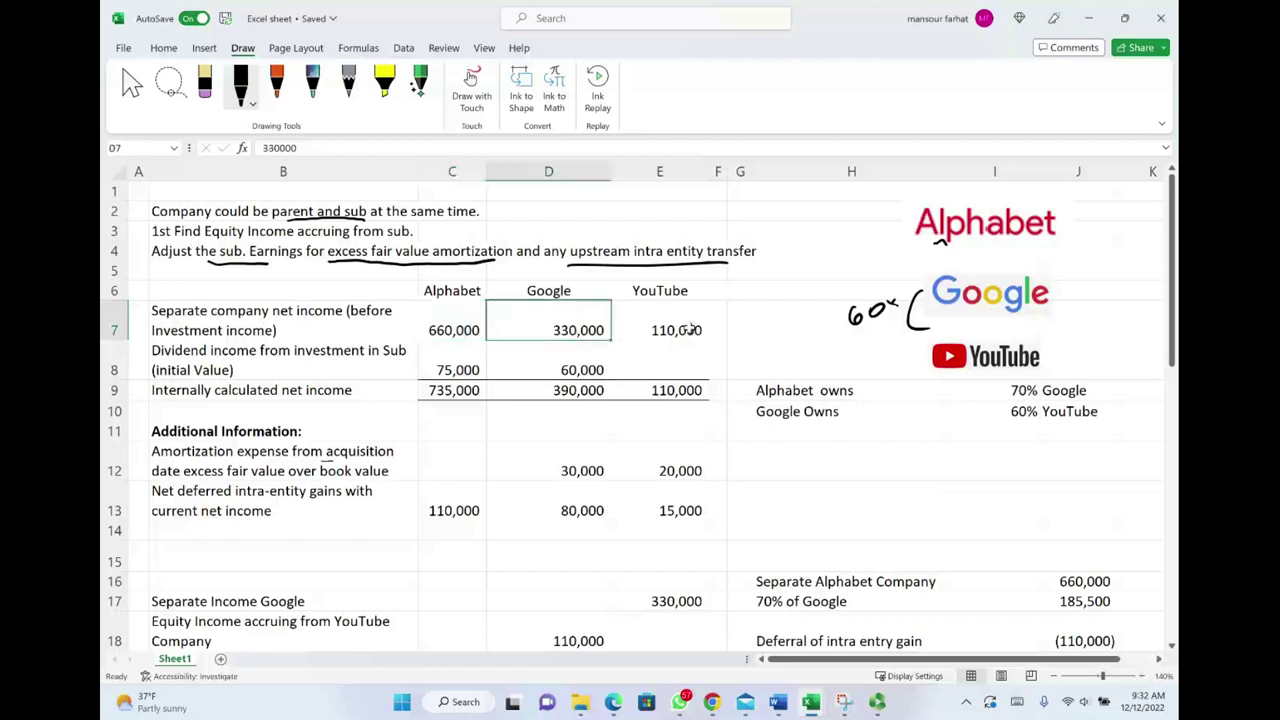
click(689, 330)
scroll(817, 432, down, 2)
double_click(1098, 466)
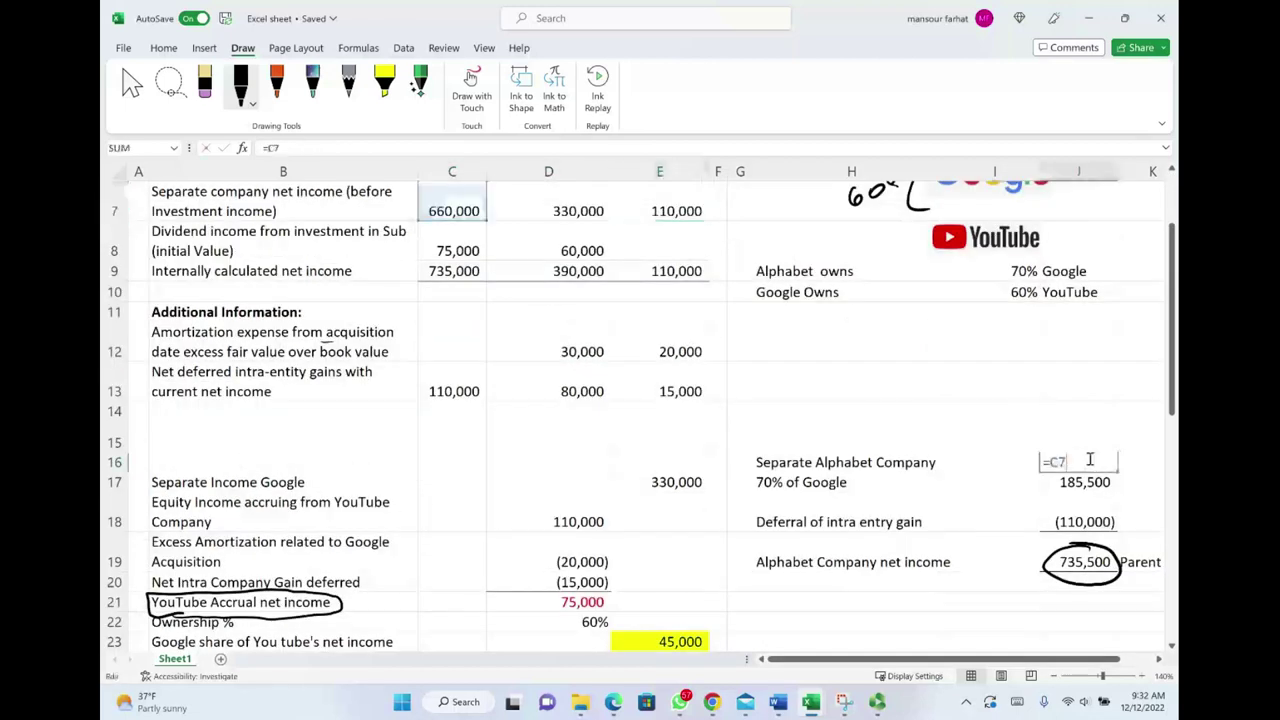
key(Escape)
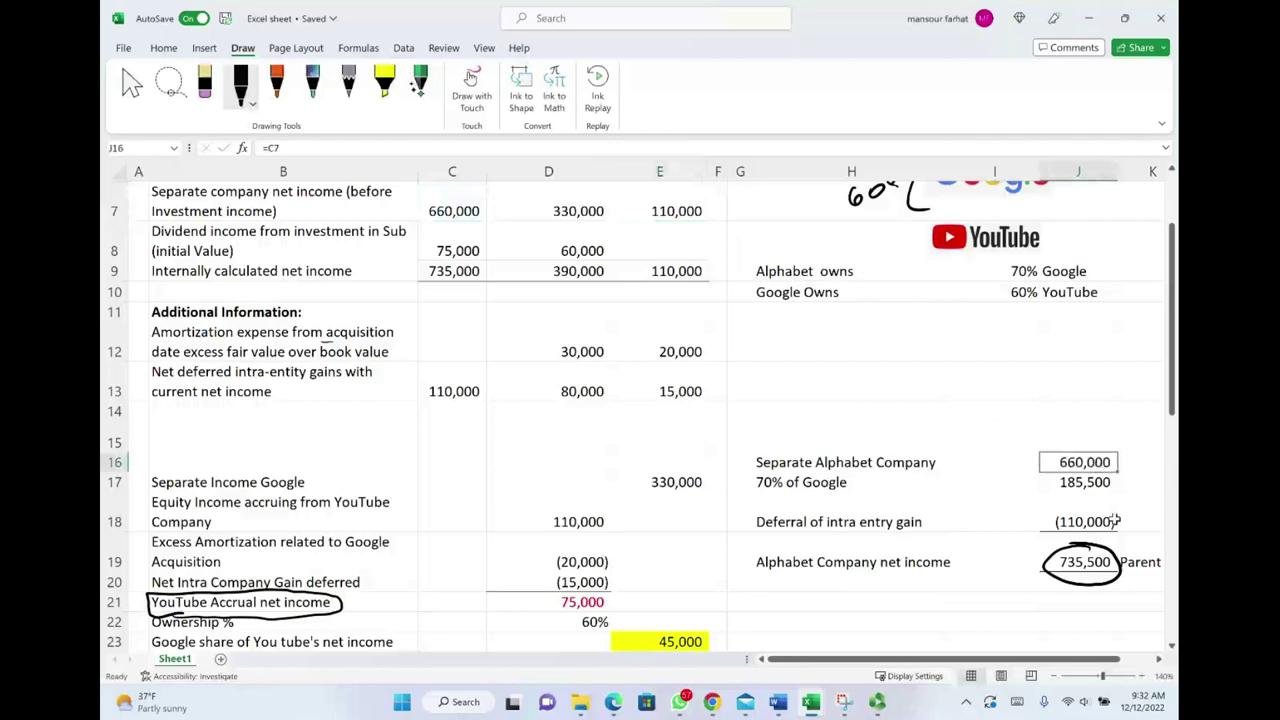
scroll(1087, 535, down, 2)
scroll(1087, 535, down, 1)
click(1100, 566)
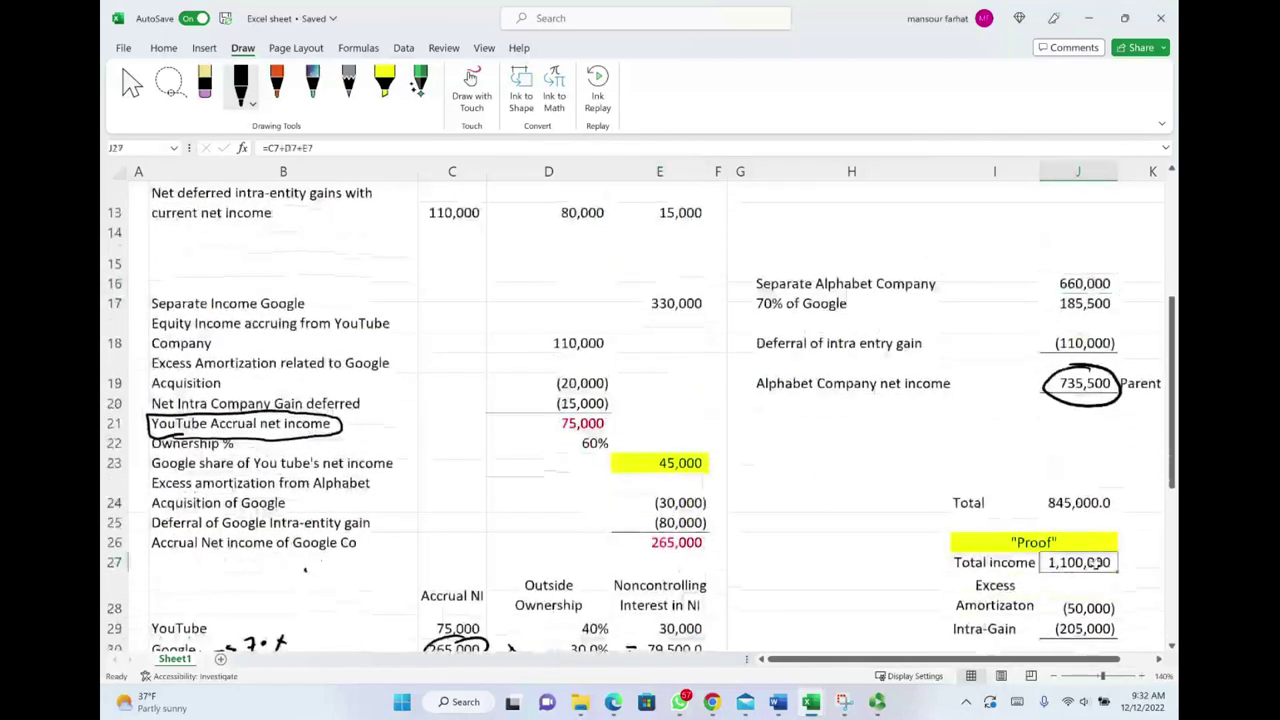
double_click(1100, 566)
scroll(1062, 578, up, 2)
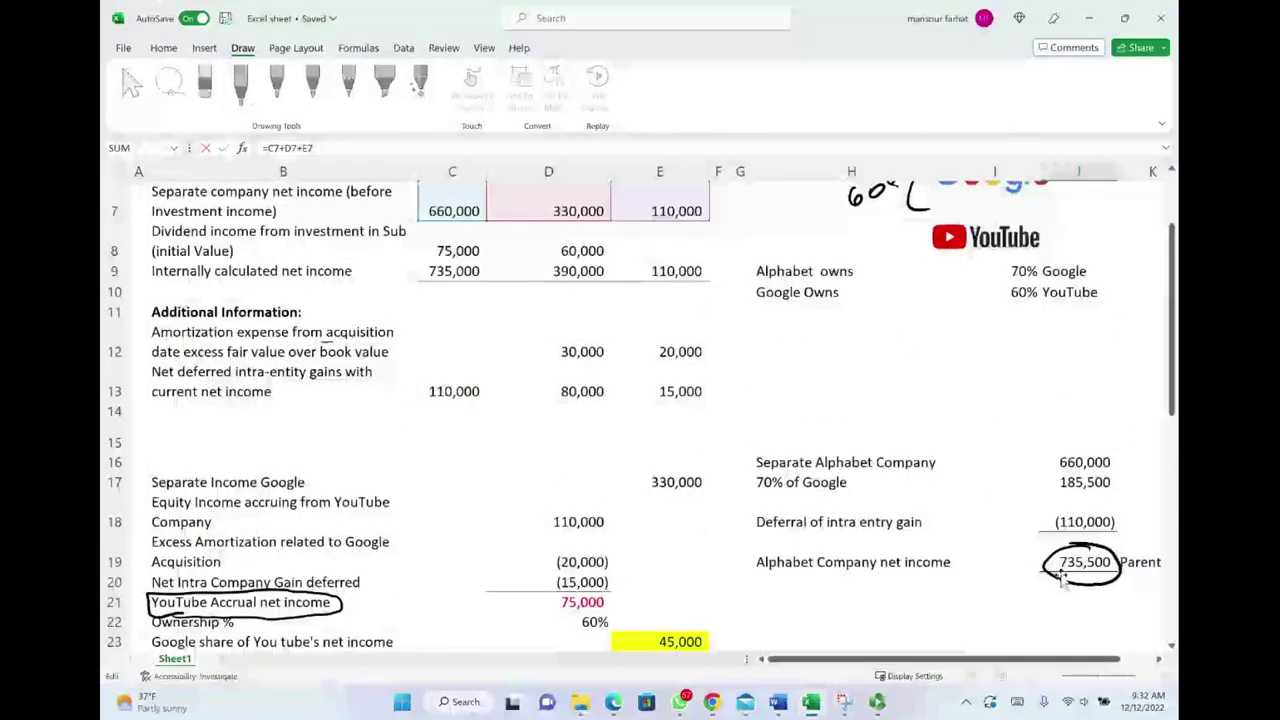
scroll(1060, 575, down, 1)
scroll(1060, 575, down, 2)
key(Escape)
scroll(1000, 540, up, 4)
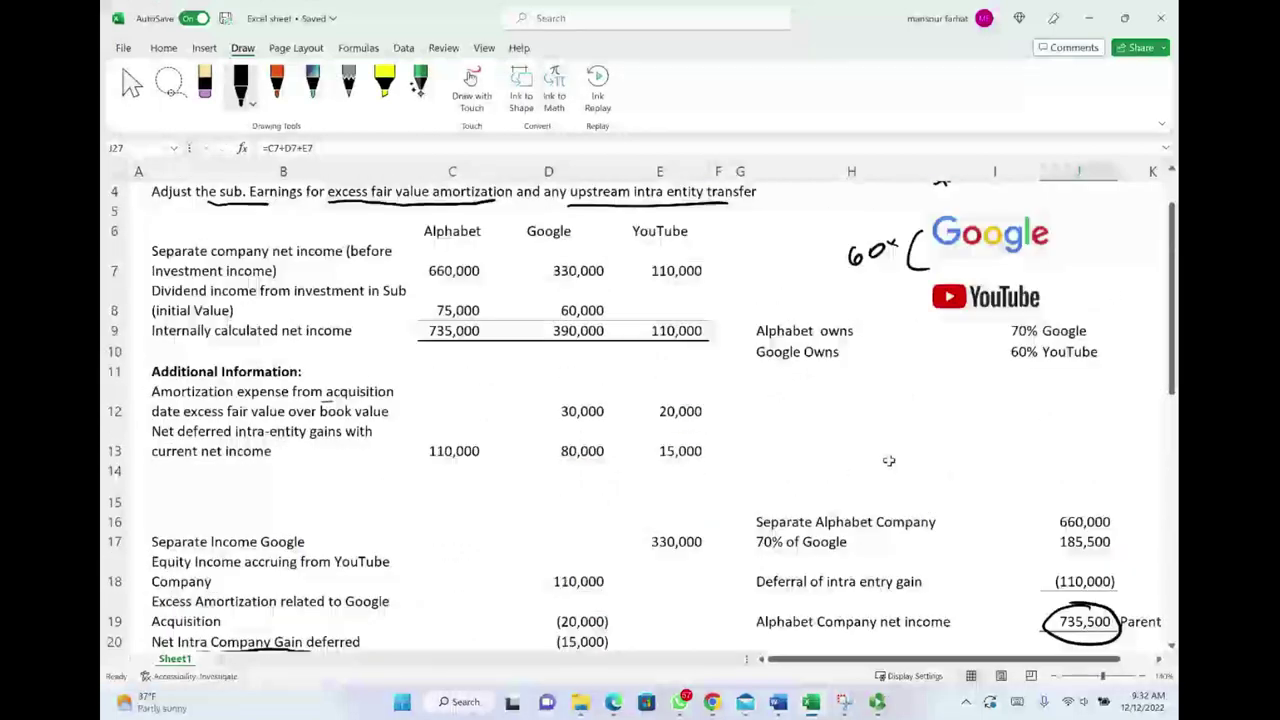
click(571, 408)
drag(605, 408, 665, 411)
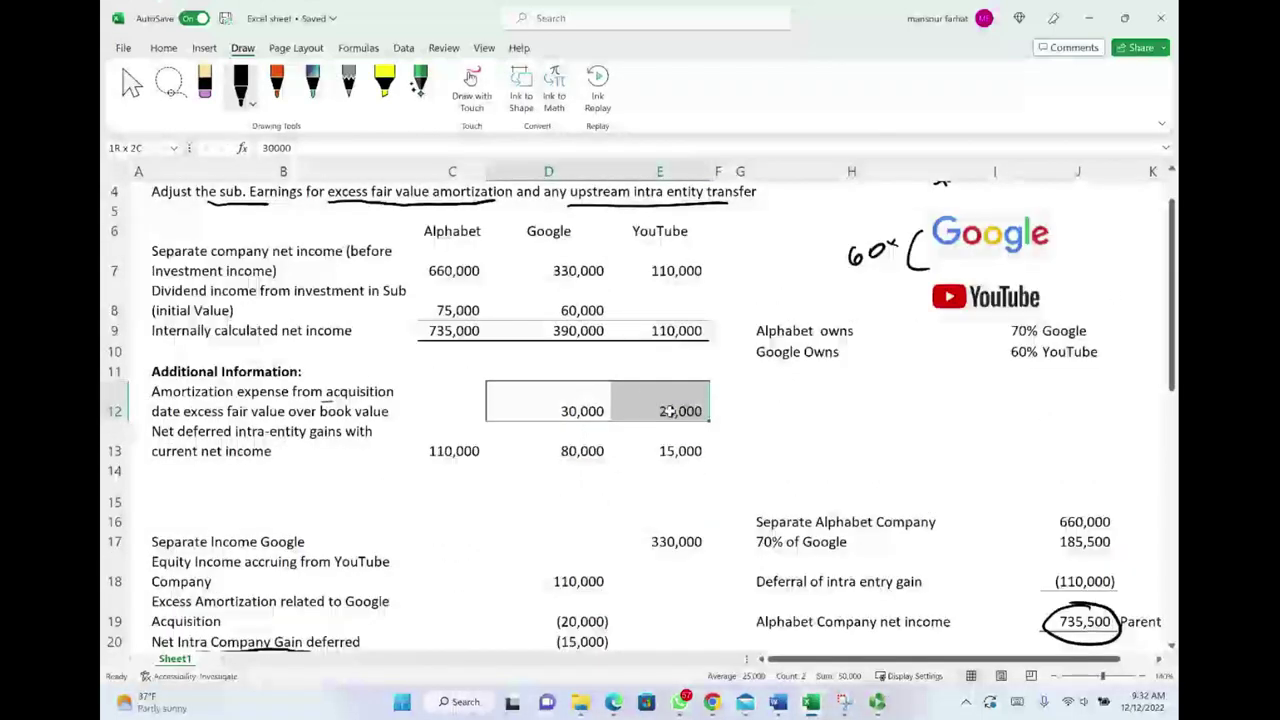
scroll(813, 479, down, 2)
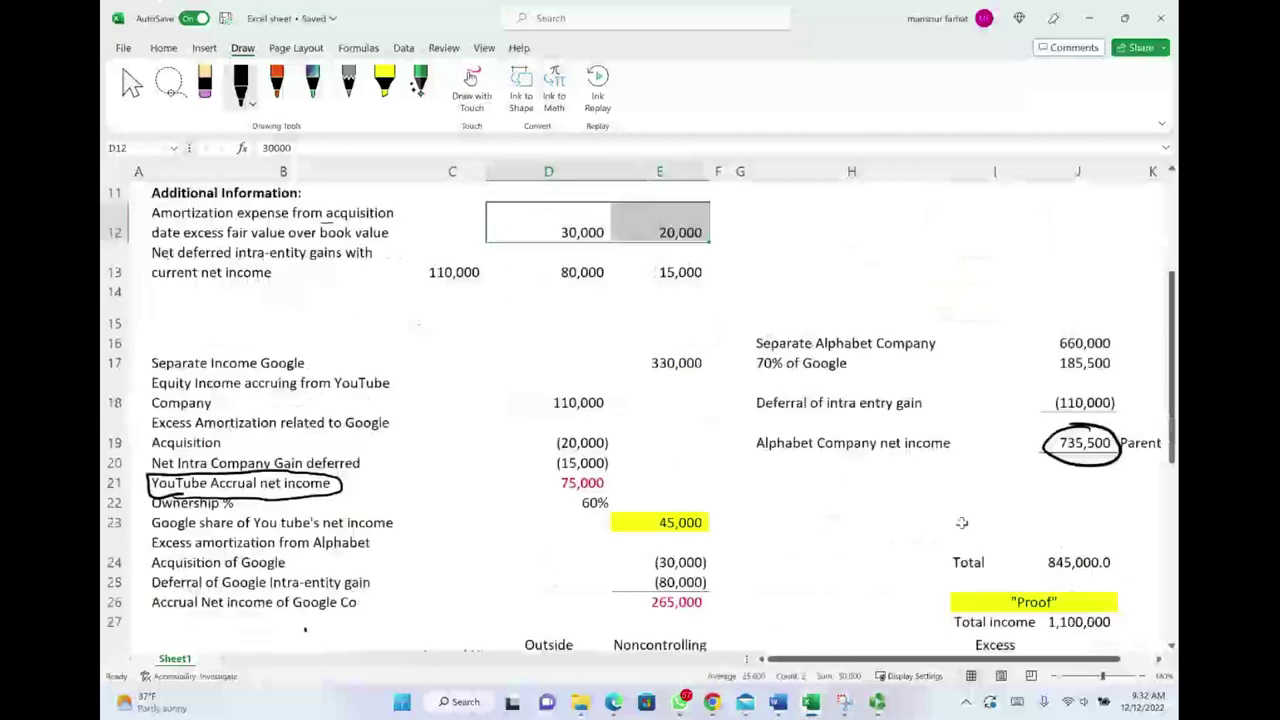
scroll(1092, 607, down, 2)
click(1085, 532)
scroll(1085, 532, up, 3)
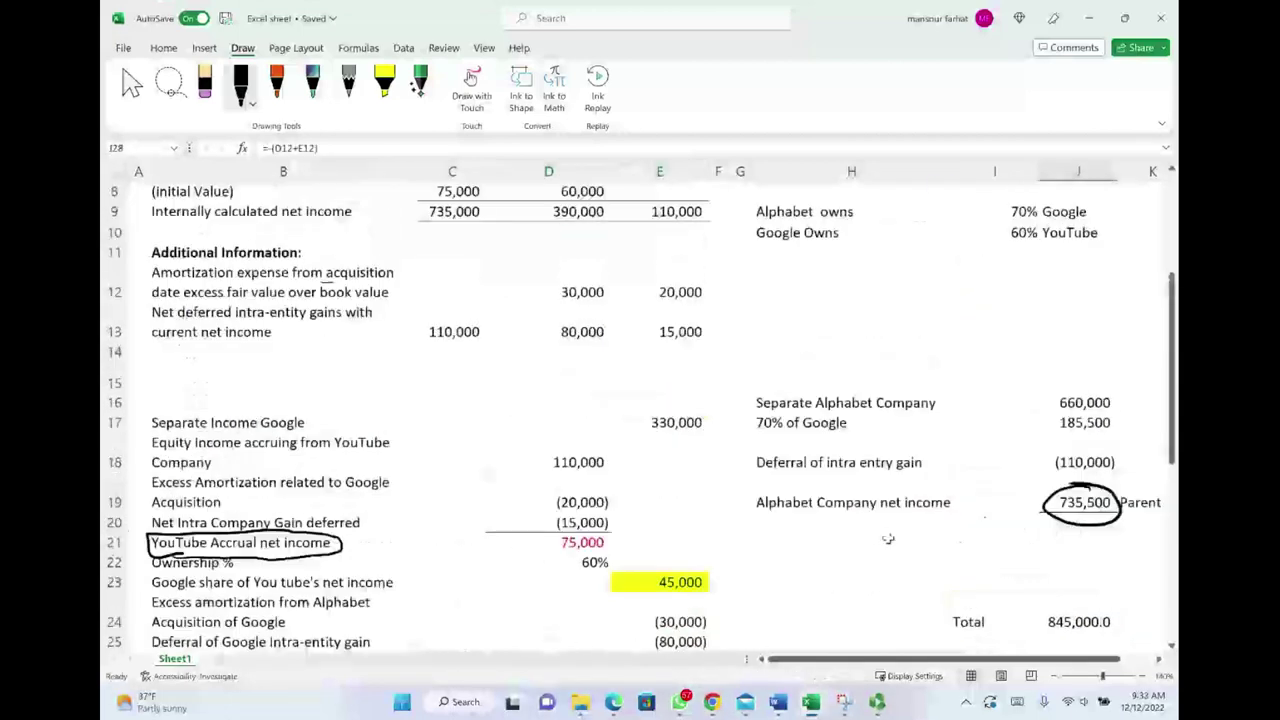
scroll(617, 452, up, 2)
drag(455, 451, 680, 452)
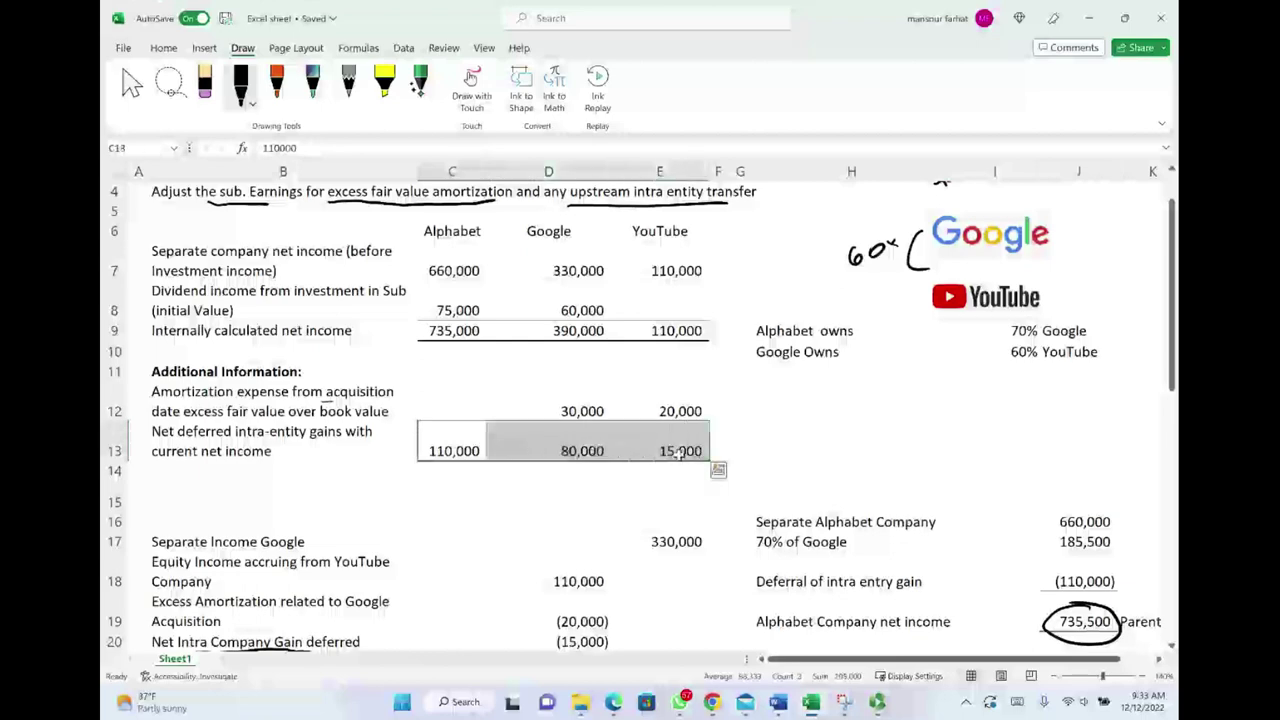
scroll(719, 471, down, 3)
scroll(889, 520, down, 2)
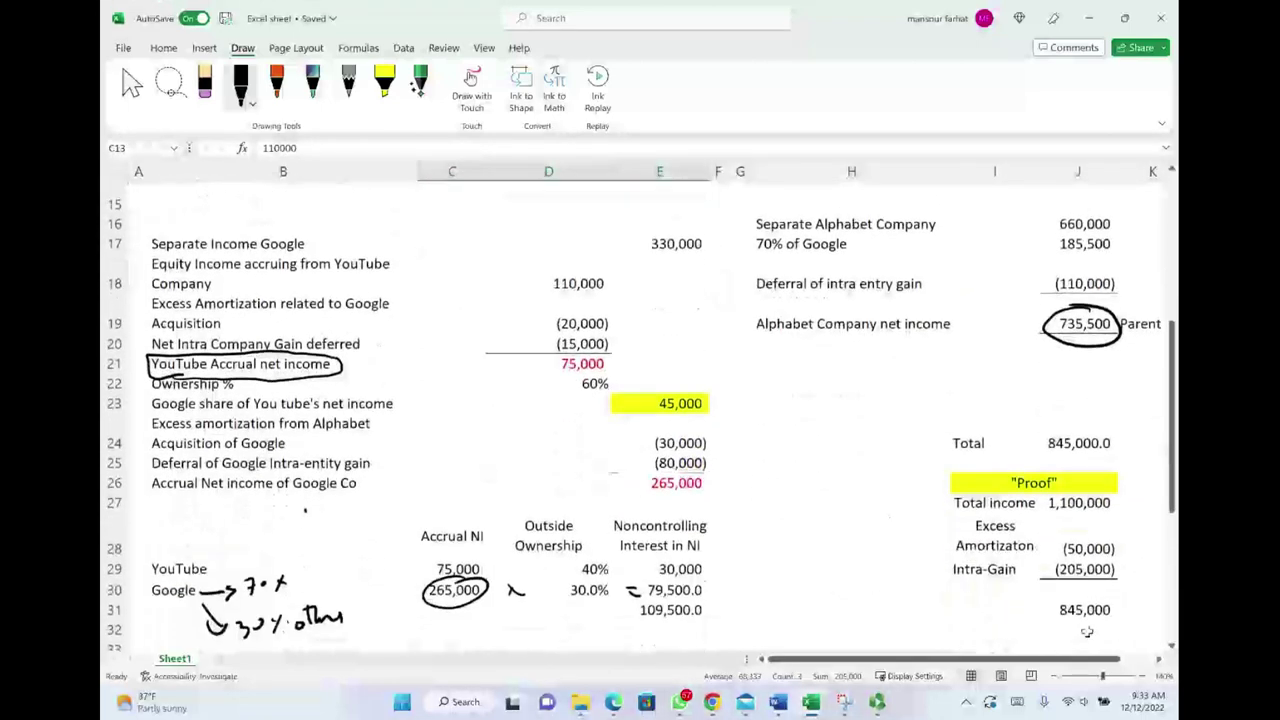
click(1080, 550)
click(1096, 446)
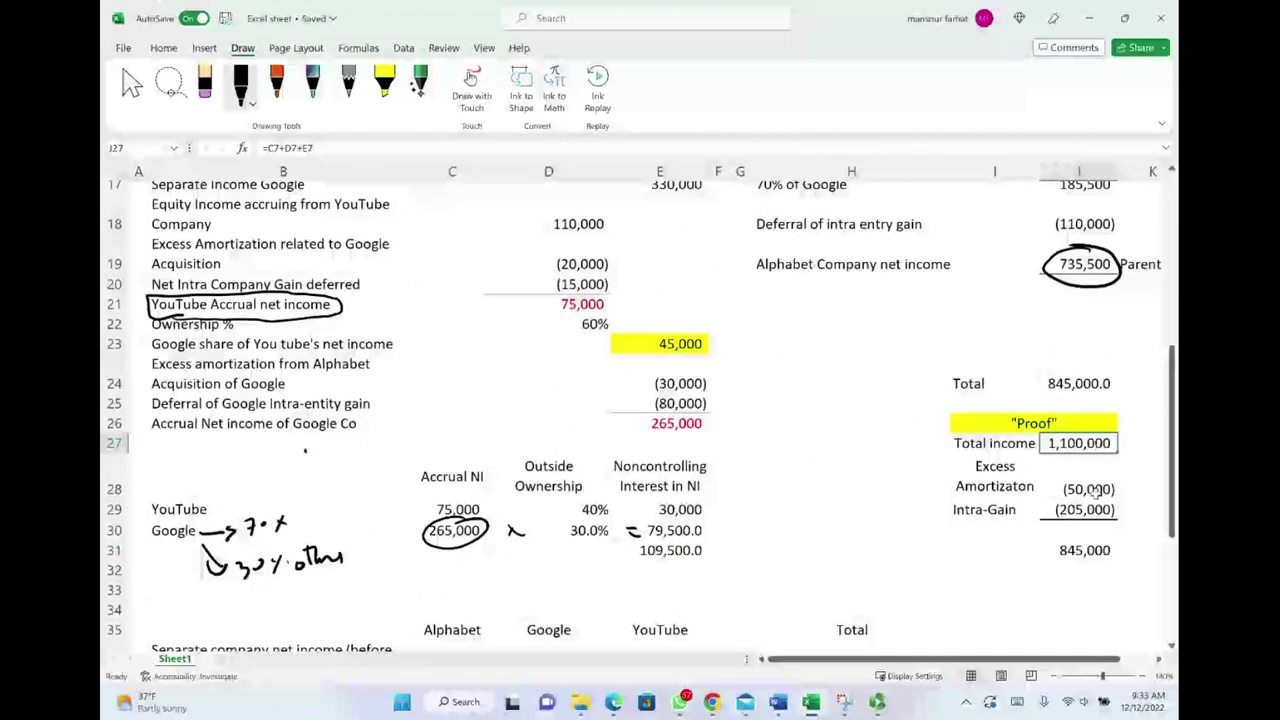
click(1100, 490)
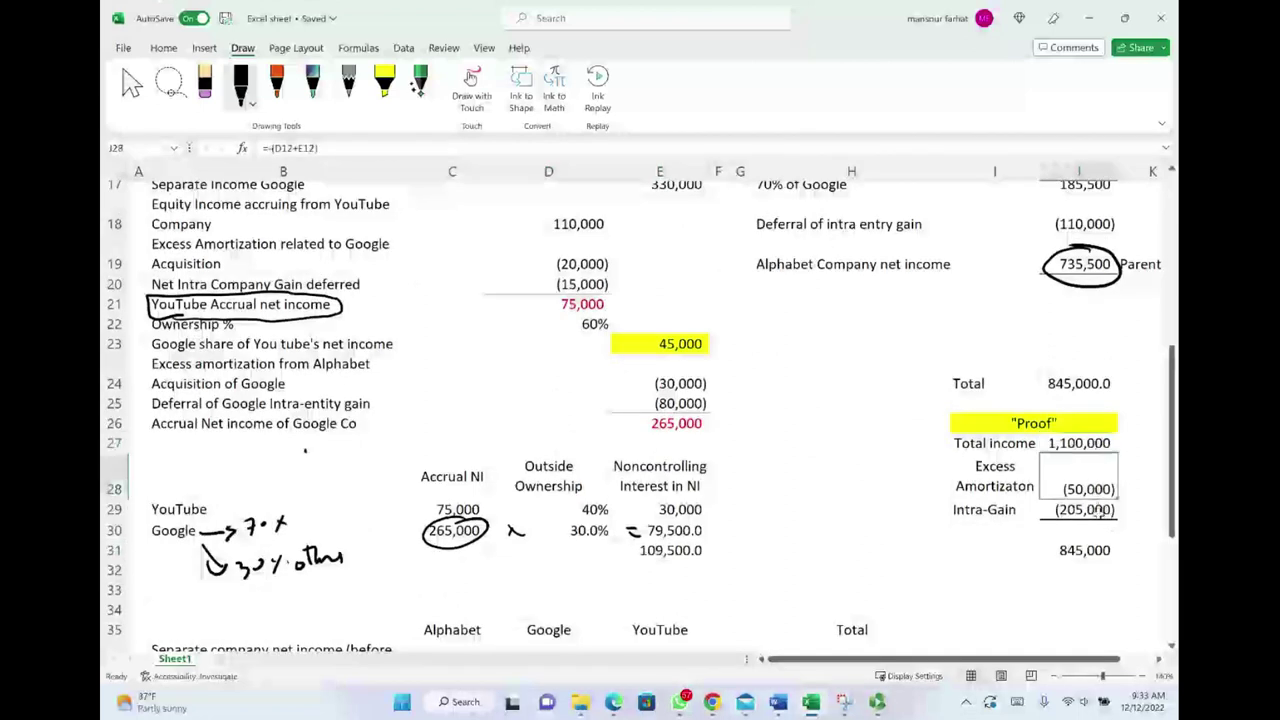
click(1100, 511)
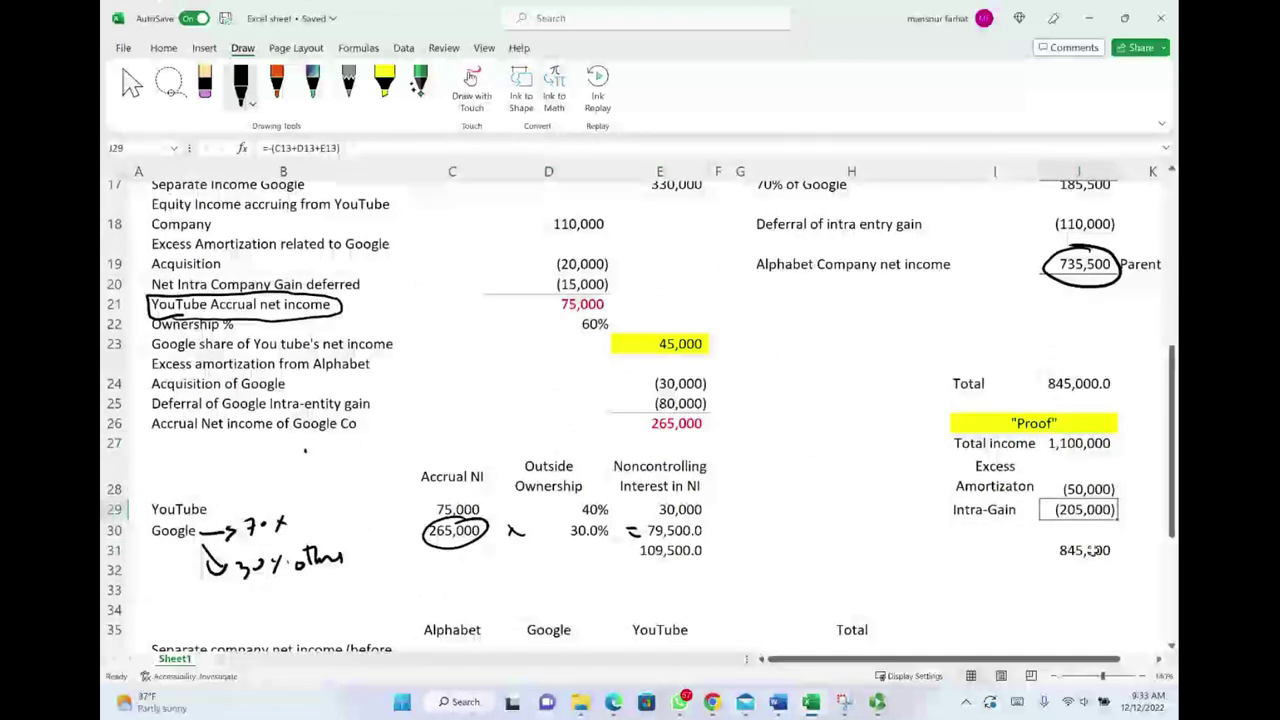
double_click(1096, 556)
key(Escape)
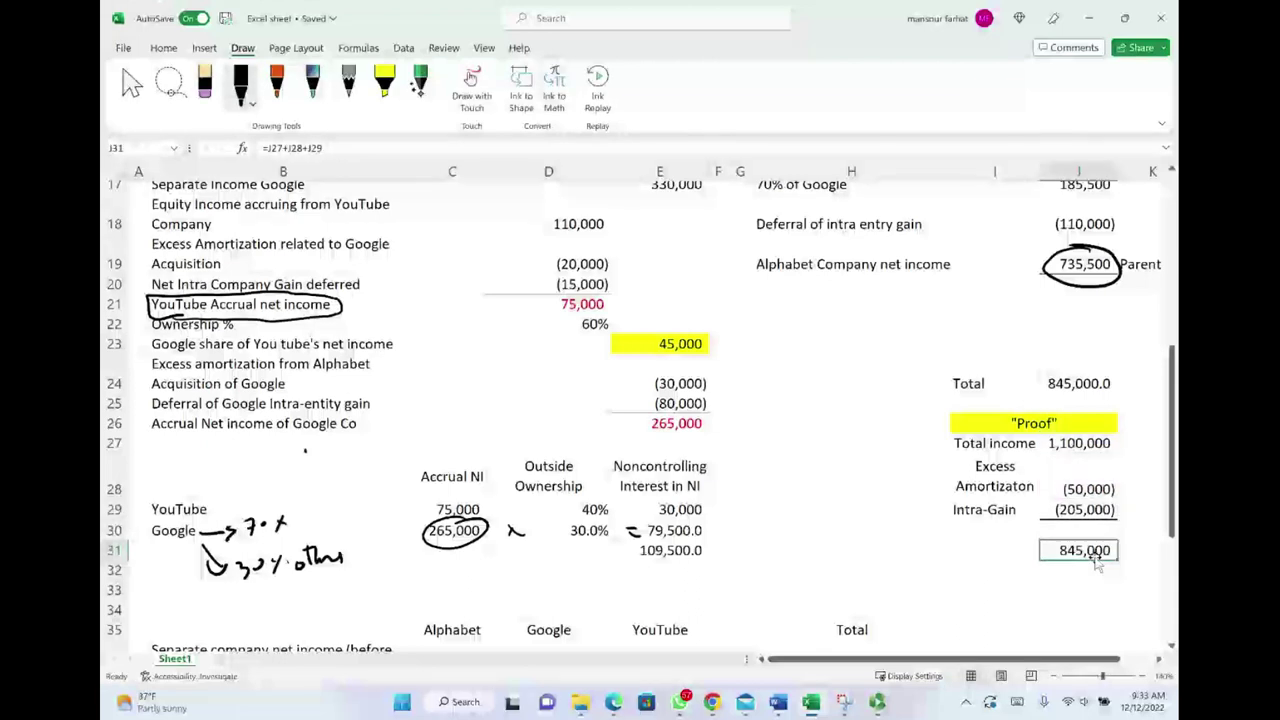
Step: Circle 735,500 in J19 and 109,500.0 in E31, drawing an arrow from 845,000 up to 735,500
mouse_move(1088, 244)
mouse_down()
mouse_move(1045, 284)
mouse_move(1126, 258)
mouse_move(1090, 292)
mouse_up()
mouse_move(1079, 382)
mouse_down()
mouse_move(1080, 300)
mouse_move(1096, 312)
mouse_up()
mouse_move(1048, 385)
mouse_down()
mouse_move(810, 508)
mouse_move(735, 558)
mouse_move(747, 569)
mouse_up()
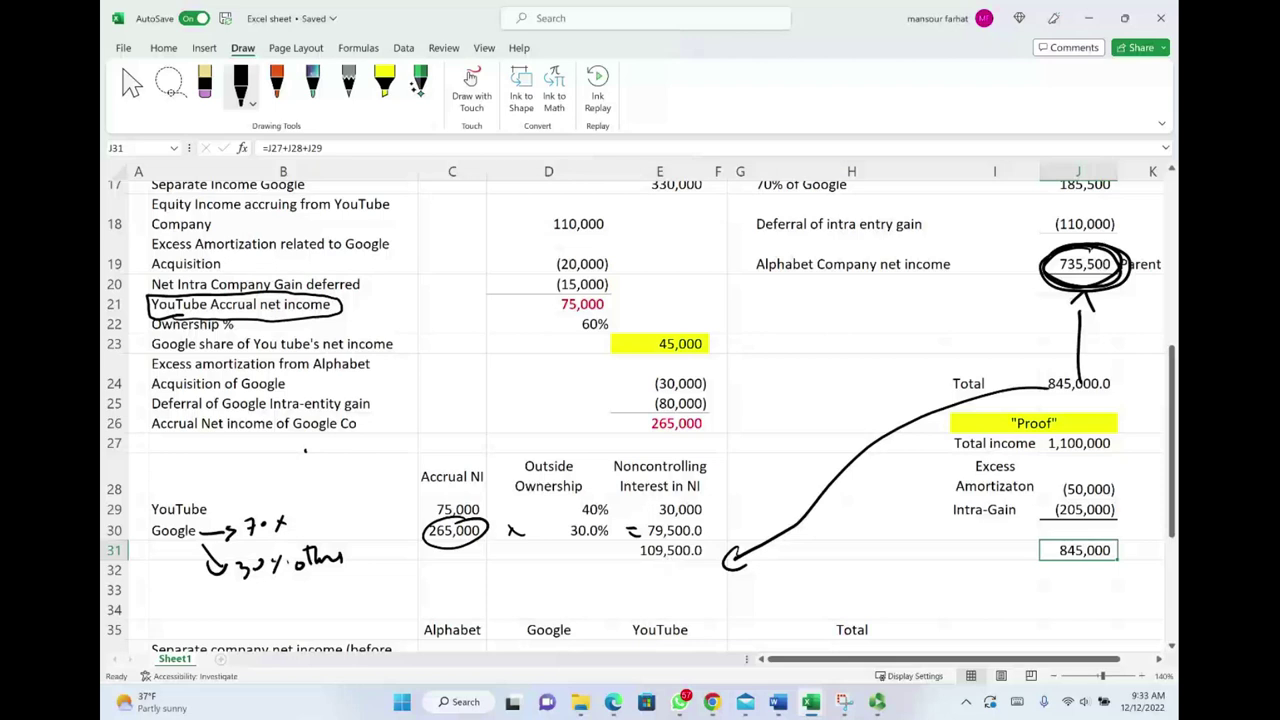
mouse_move(688, 536)
mouse_down()
mouse_move(626, 566)
mouse_move(692, 534)
mouse_up()
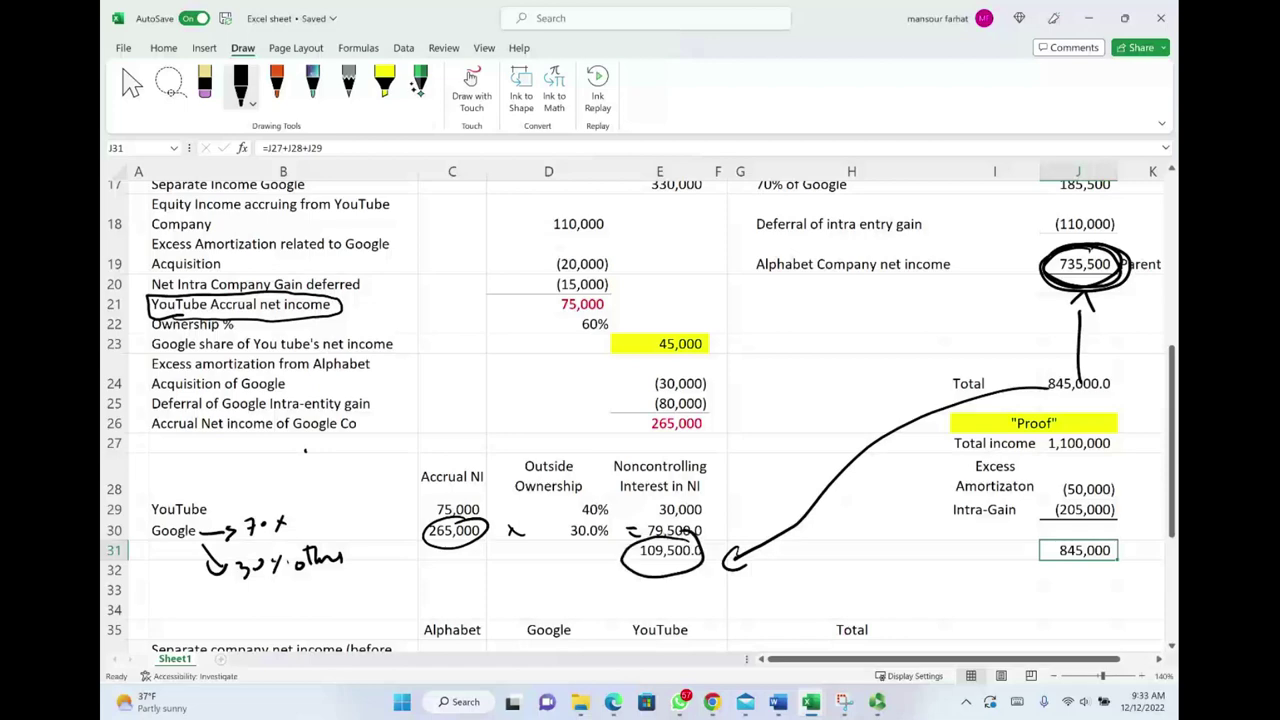
scroll(993, 383, up, 10)
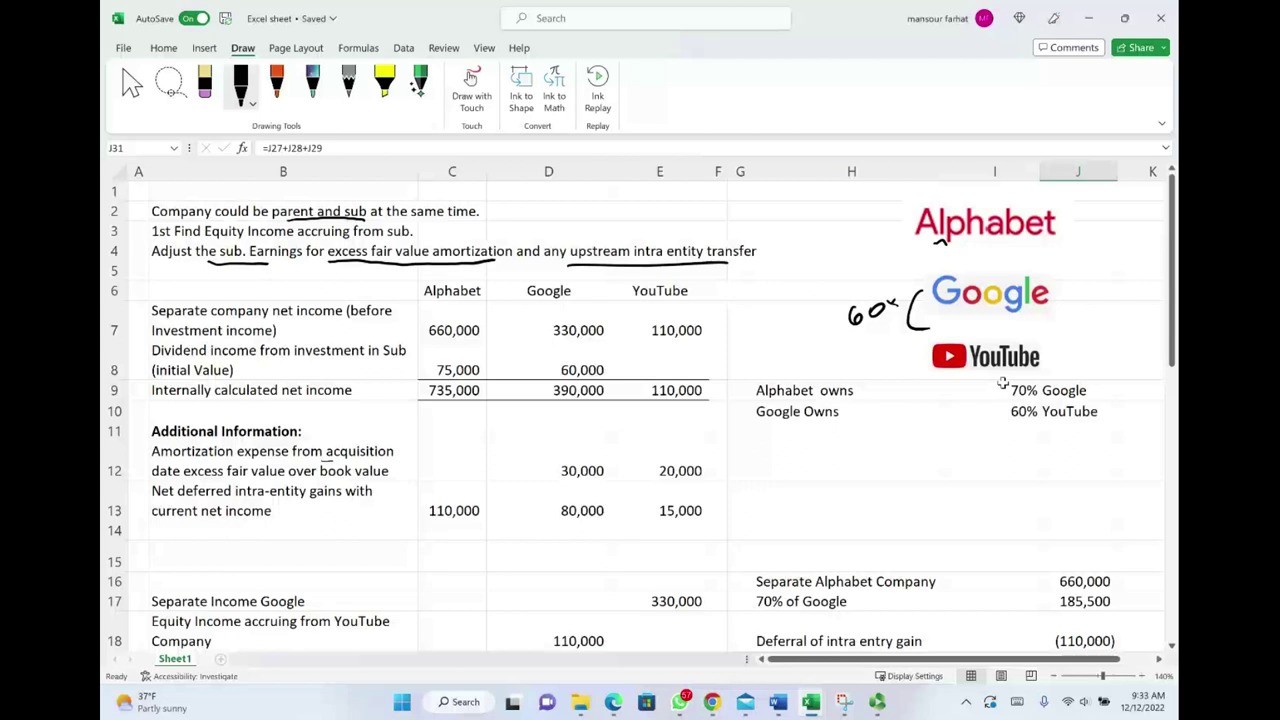
Step: Circle YouTube's 110,000 net income in E9 and mark beside the ownership percentages
mouse_move(684, 372)
mouse_down()
mouse_move(662, 378)
mouse_move(705, 410)
mouse_move(668, 368)
mouse_up()
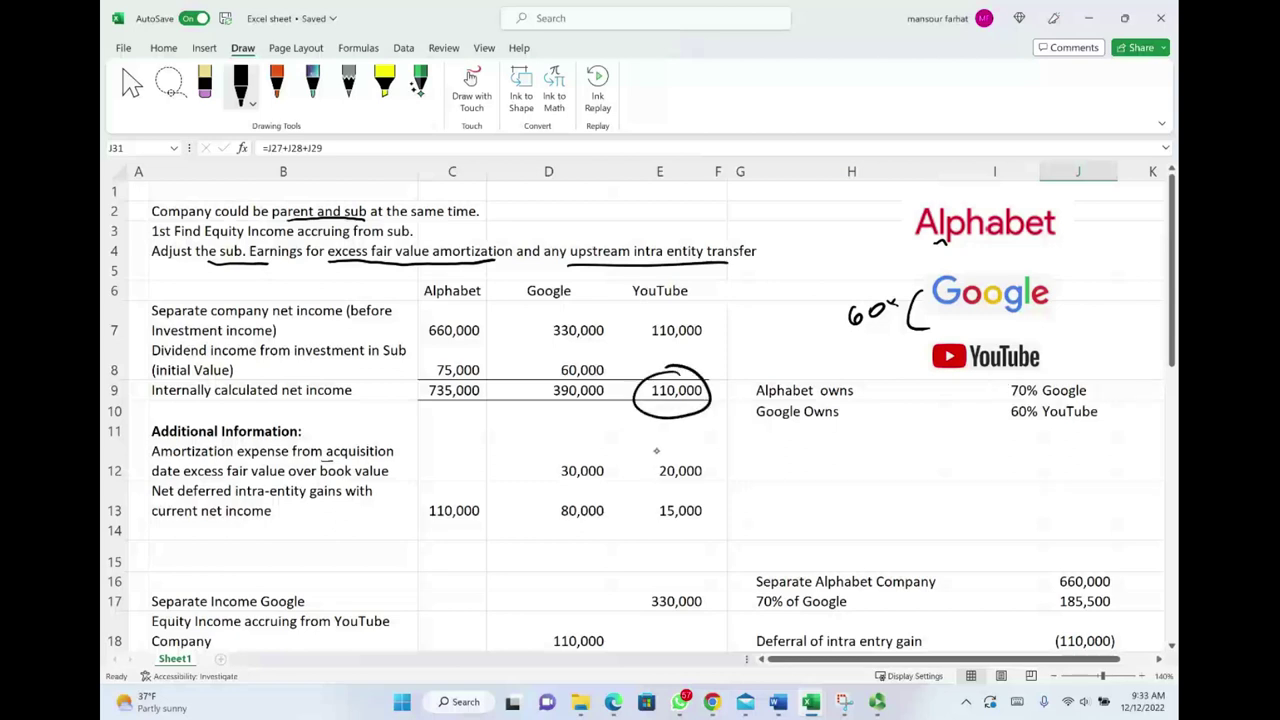
drag(964, 410, 988, 410)
drag(966, 438, 993, 460)
Step: Draw ink arrows from YouTube's income toward Google and Alphabet, then erase the circle and arrows
mouse_move(664, 420)
mouse_down()
mouse_move(655, 440)
mouse_move(588, 414)
mouse_move(606, 420)
mouse_up()
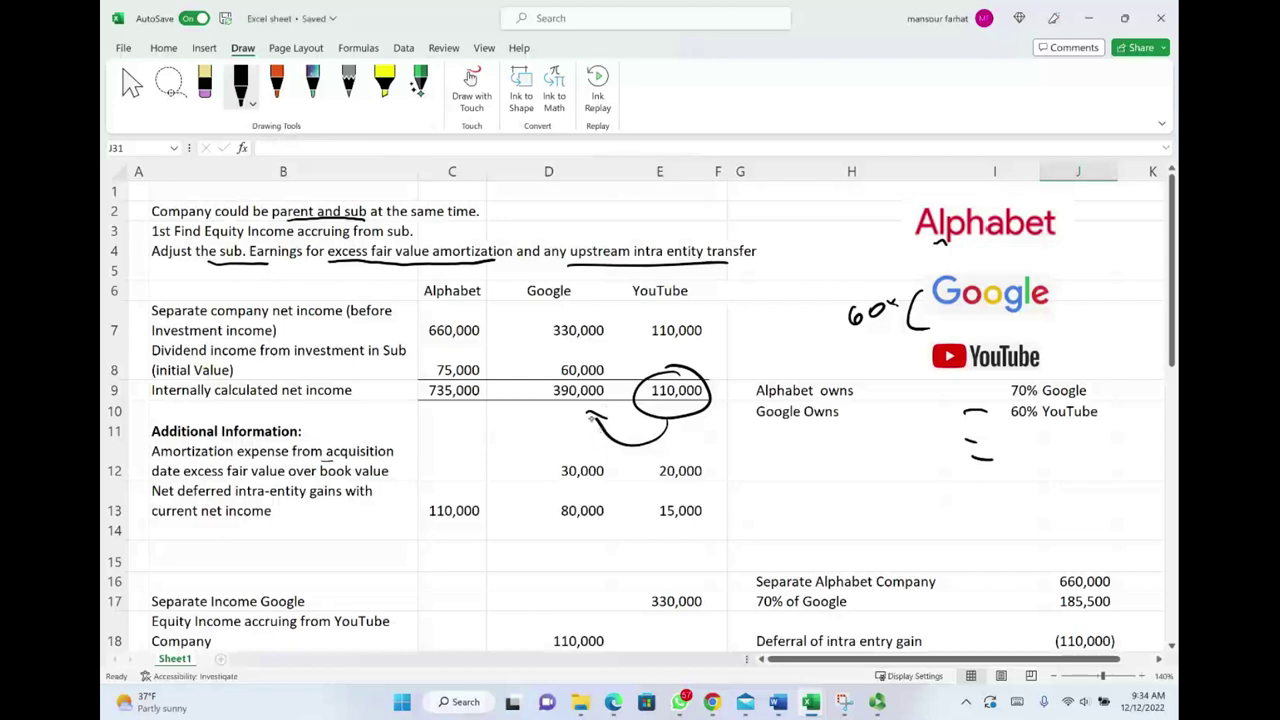
mouse_move(569, 406)
mouse_down()
mouse_move(550, 437)
mouse_move(447, 420)
mouse_move(402, 436)
mouse_move(374, 426)
mouse_up()
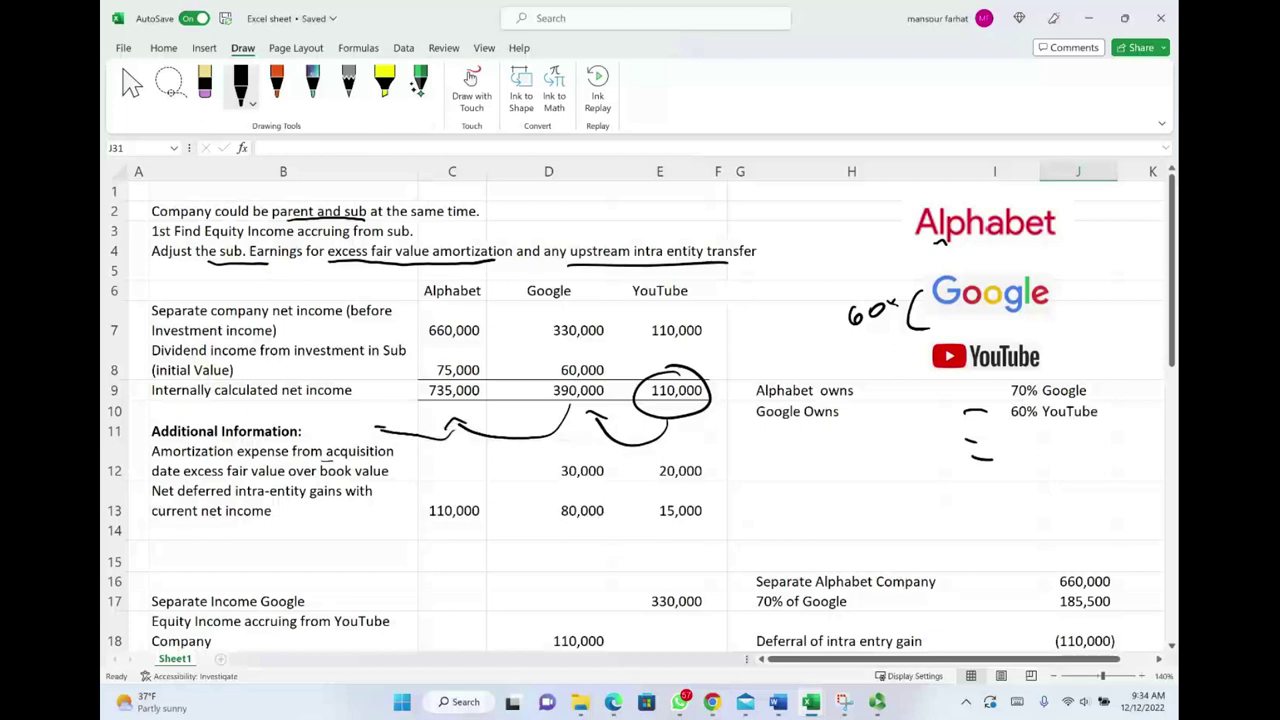
mouse_move(700, 380)
mouse_down()
mouse_move(640, 420)
mouse_move(420, 430)
mouse_move(547, 327)
mouse_move(352, 232)
mouse_move(252, 289)
mouse_up()
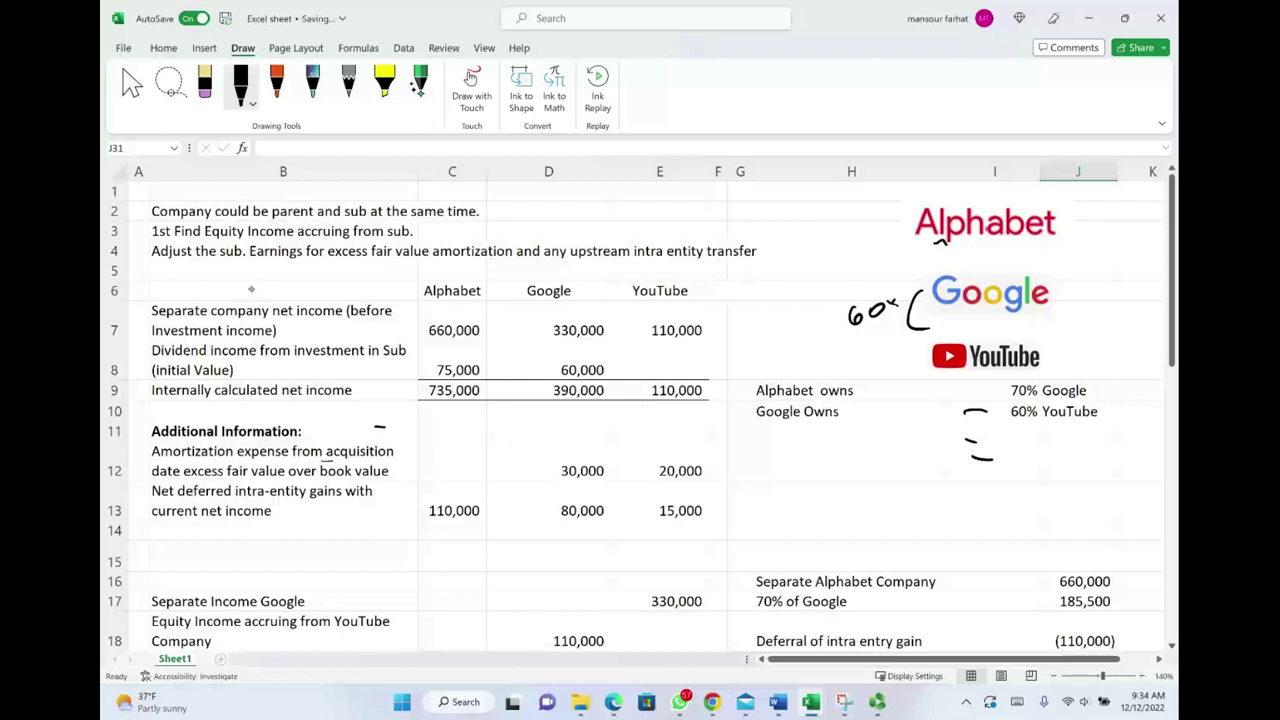
Step: Erase the remaining underlines, bracket, dash near row 11 and the squiggle under the Alphabet logo
mouse_move(992, 375)
mouse_down()
mouse_move(979, 478)
mouse_move(883, 322)
mouse_up()
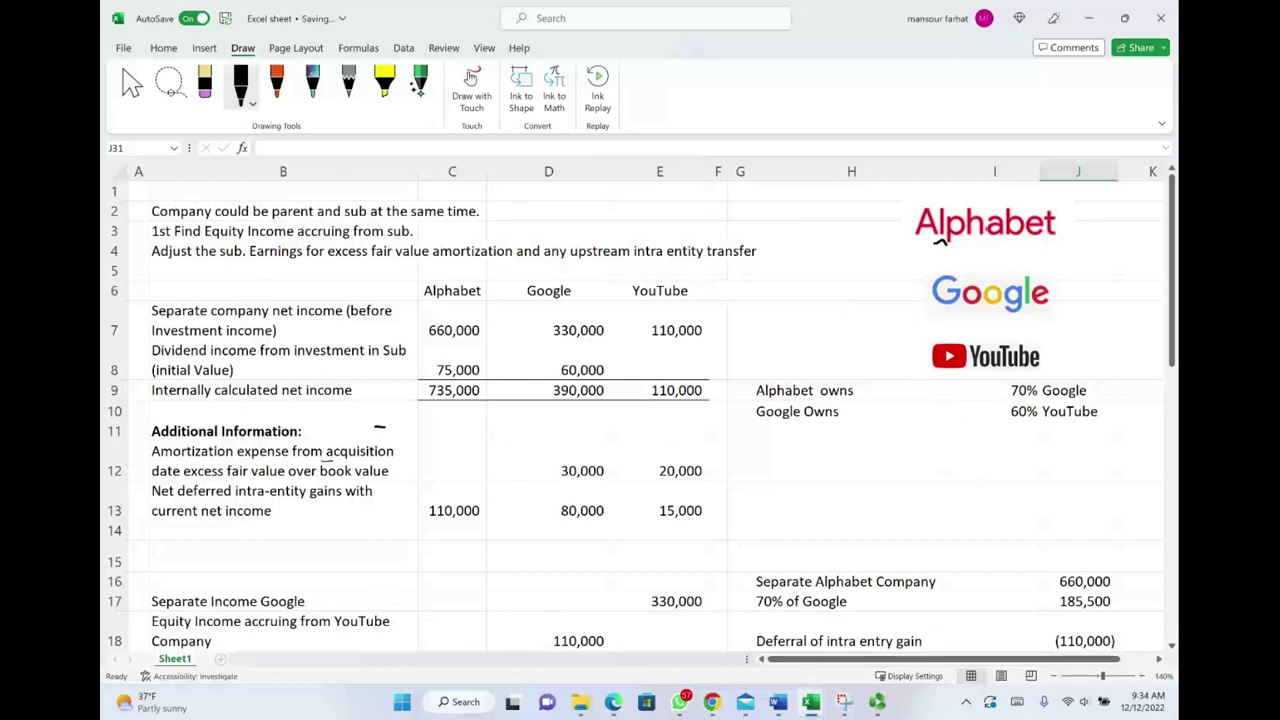
drag(398, 420, 314, 487)
drag(940, 243, 983, 244)
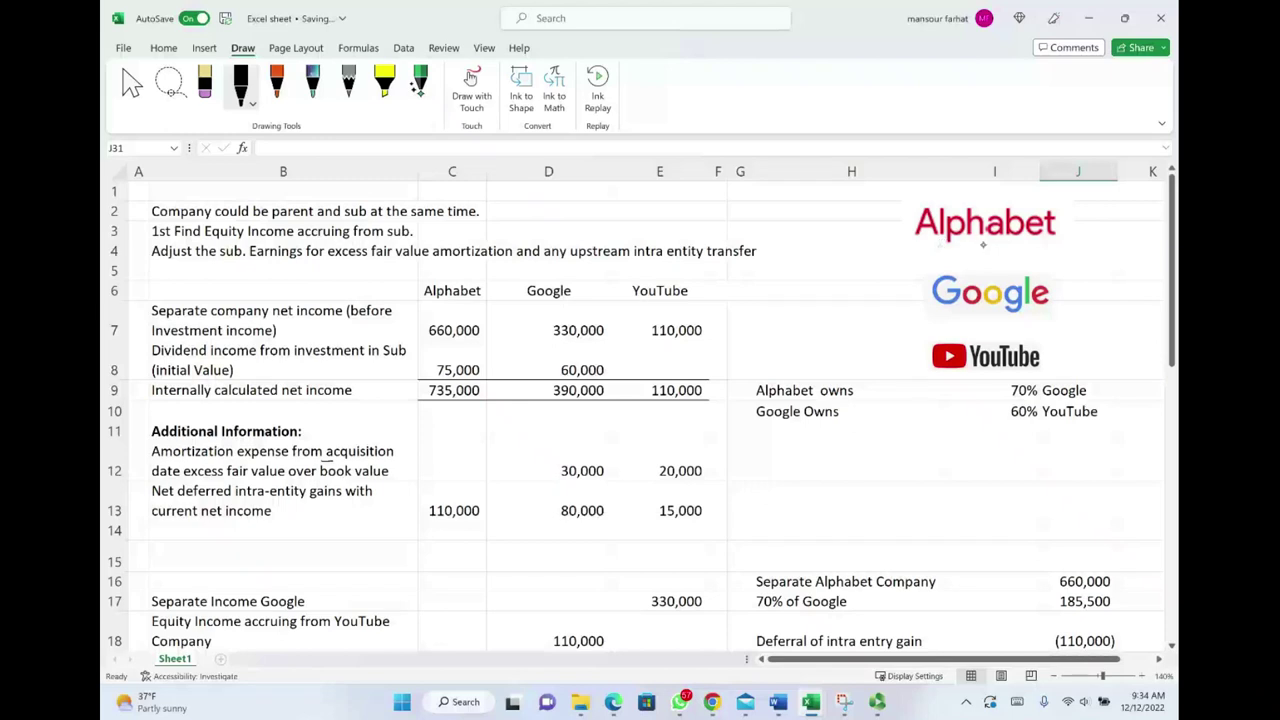